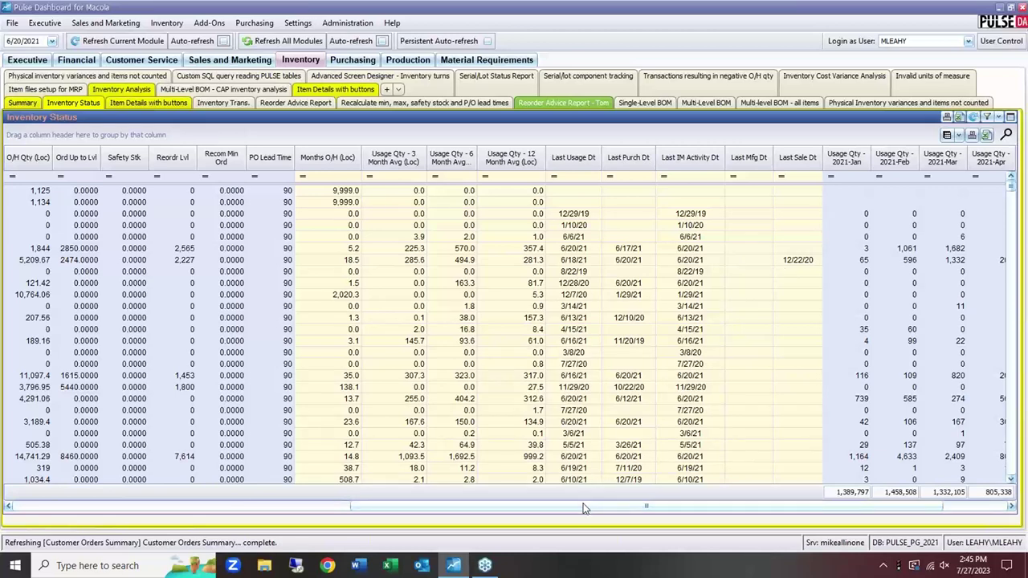
Review the average usage, last activity date and 2021 monthly usage columns of the Inventory Status report, then return to its first columns.
drag(586, 506, 648, 517)
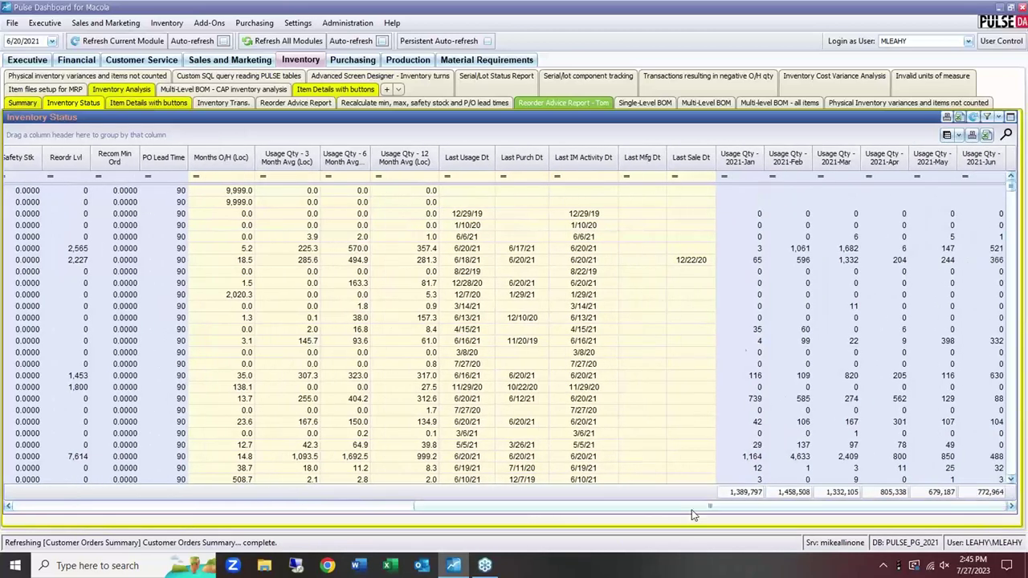
mouse_move(747, 158)
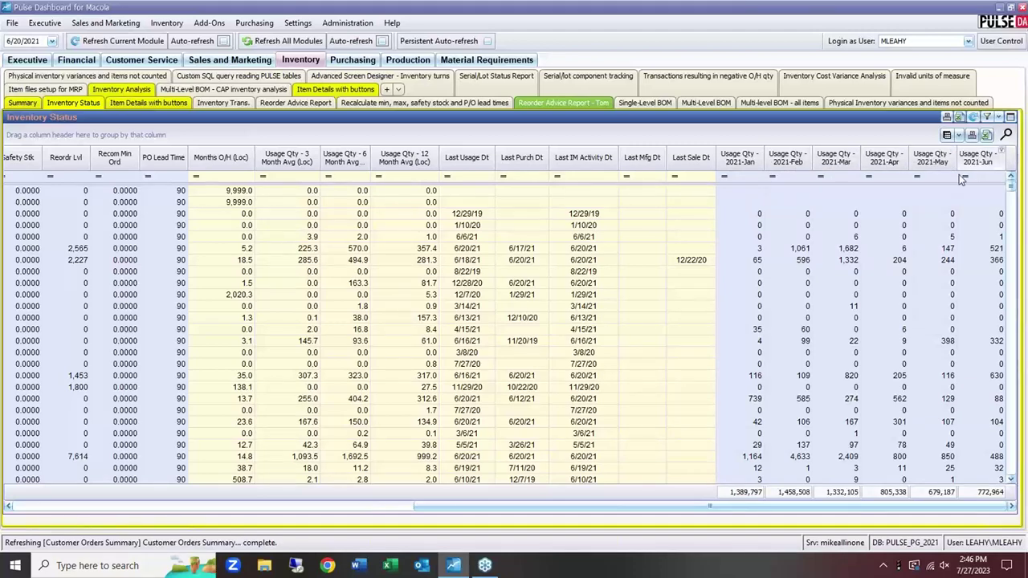
drag(462, 506, 24, 477)
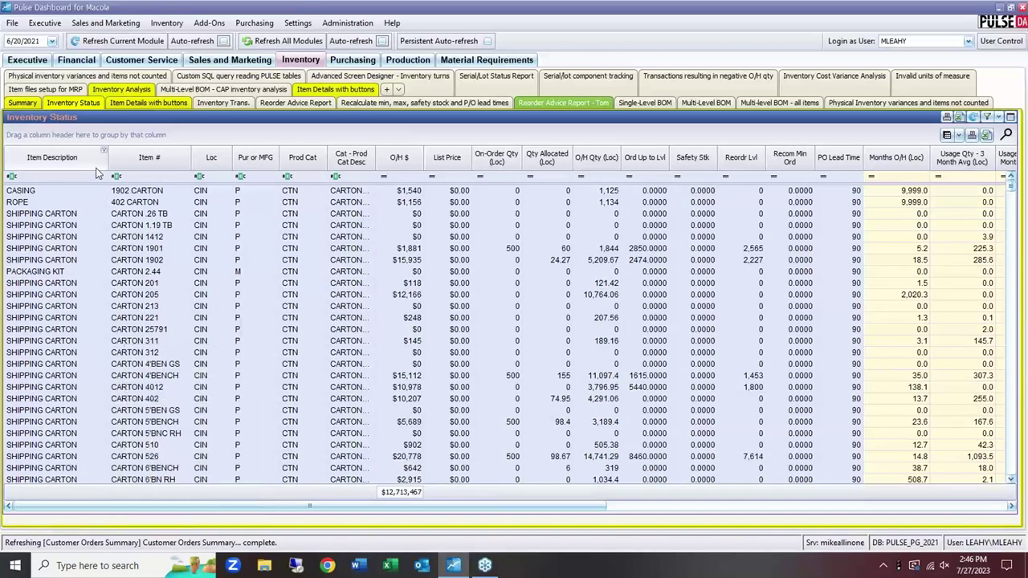
Compare the Purchasing module's Summary reports with its Purchase Orders Scheduled to be Received report.
click(351, 65)
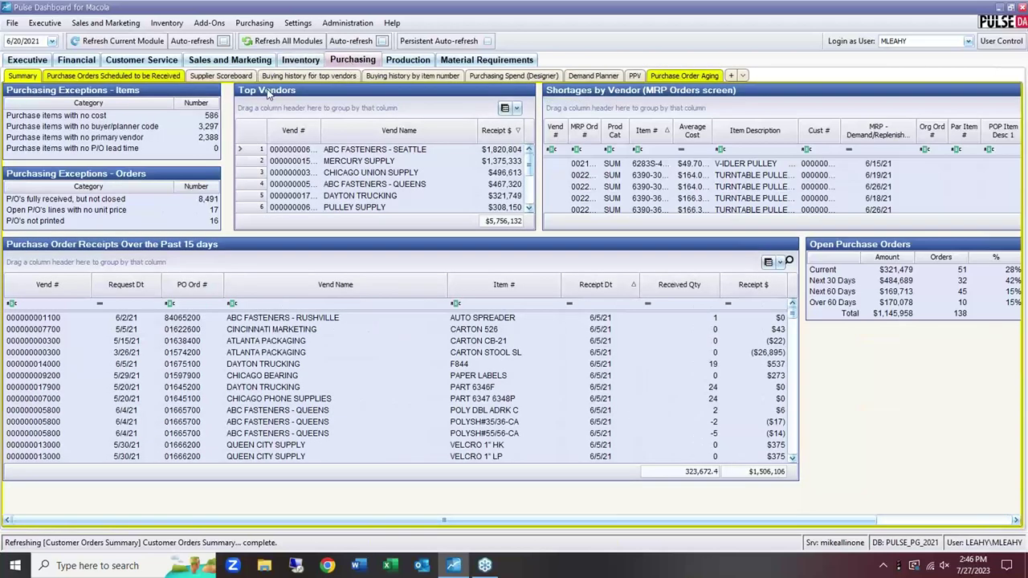
click(113, 78)
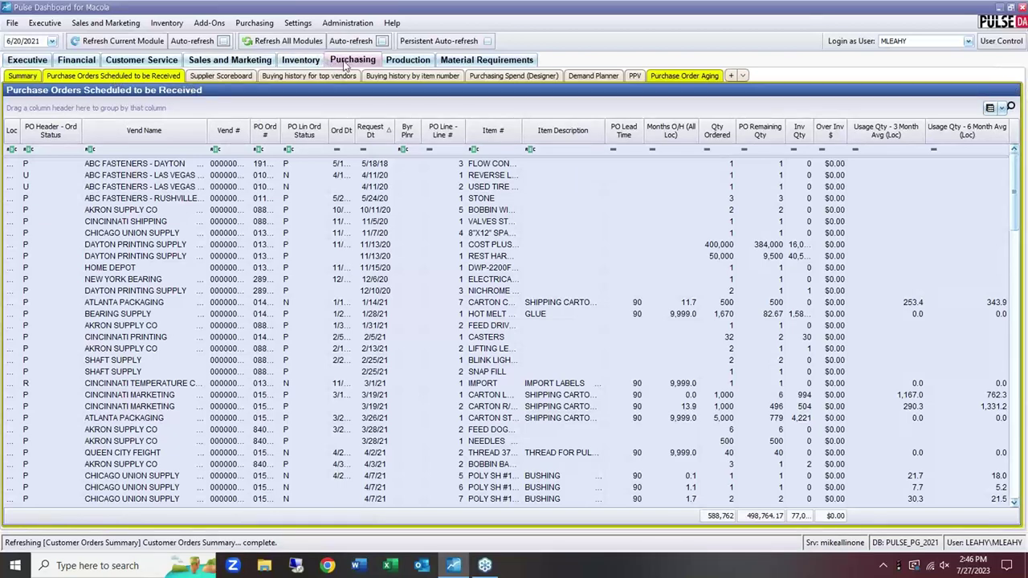
click(18, 76)
click(87, 77)
click(23, 77)
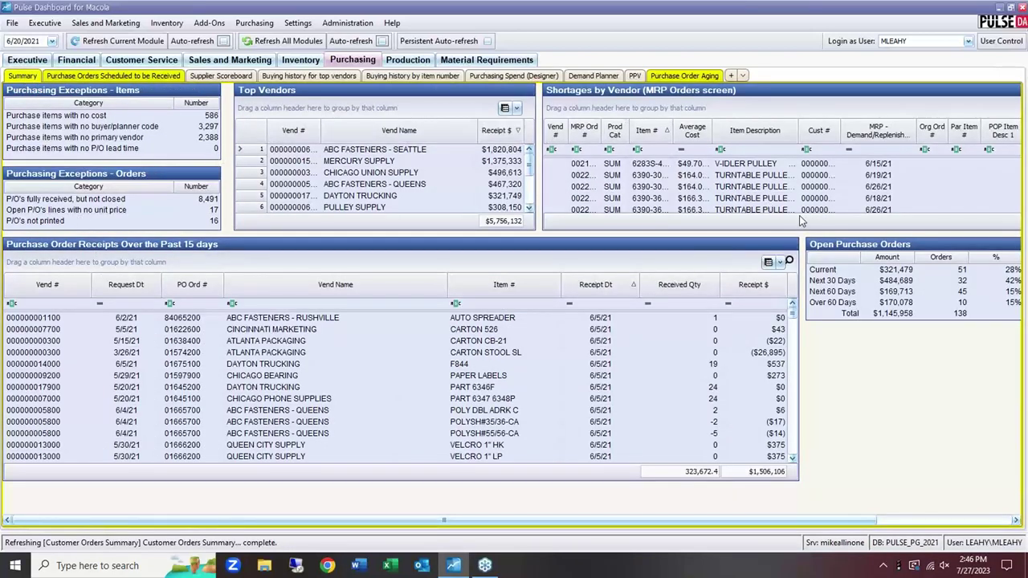
click(138, 78)
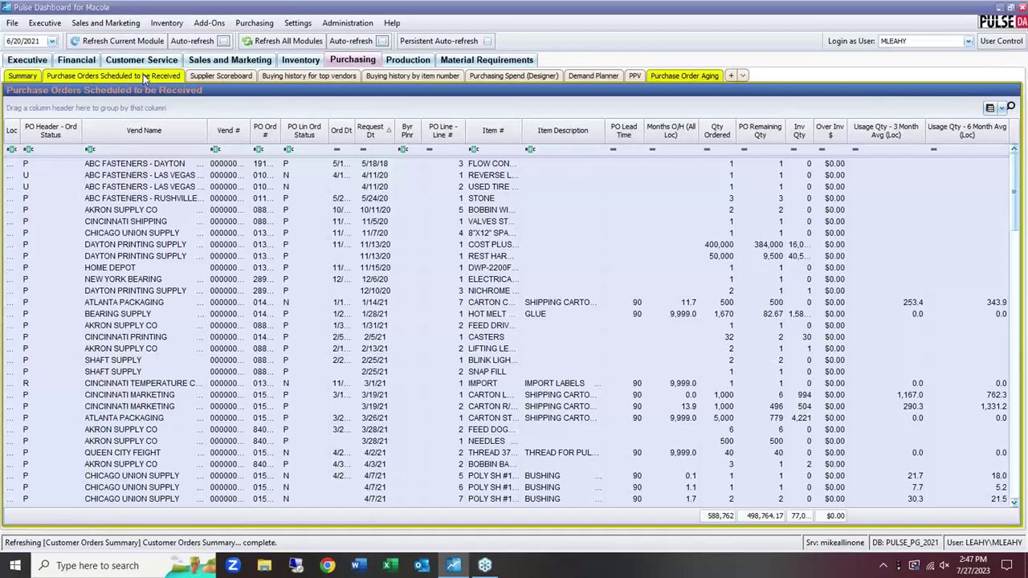
mouse_move(152, 85)
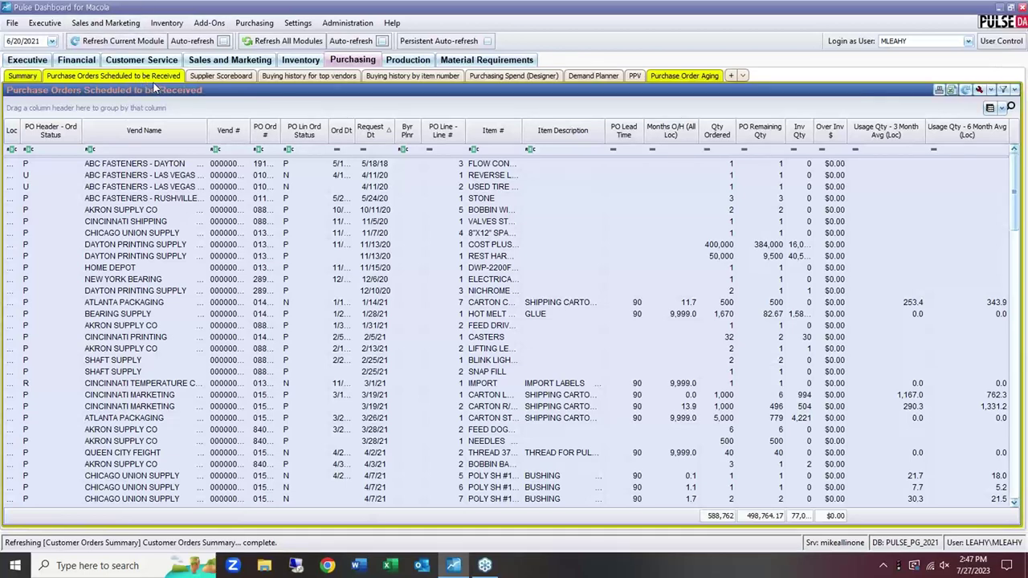
Examine the tab options for Purchase Orders Scheduled to be Received, including its editable name, without changing anything.
right_click(98, 78)
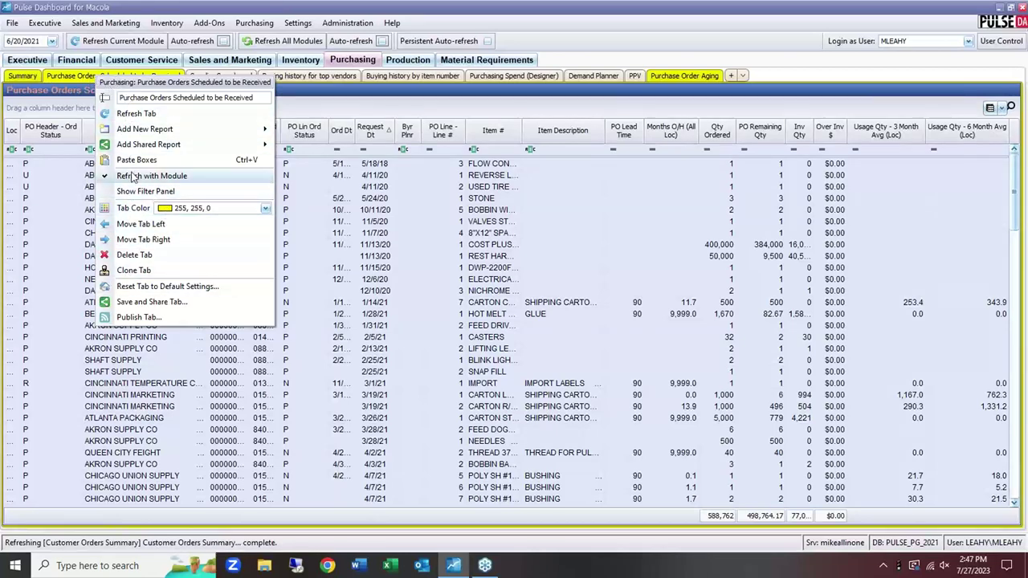
click(60, 93)
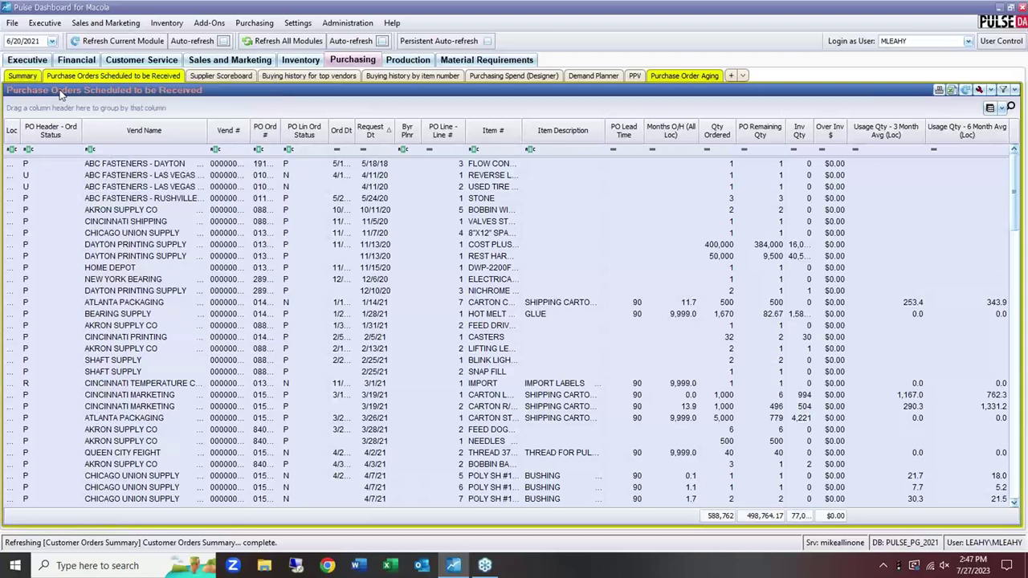
right_click(60, 94)
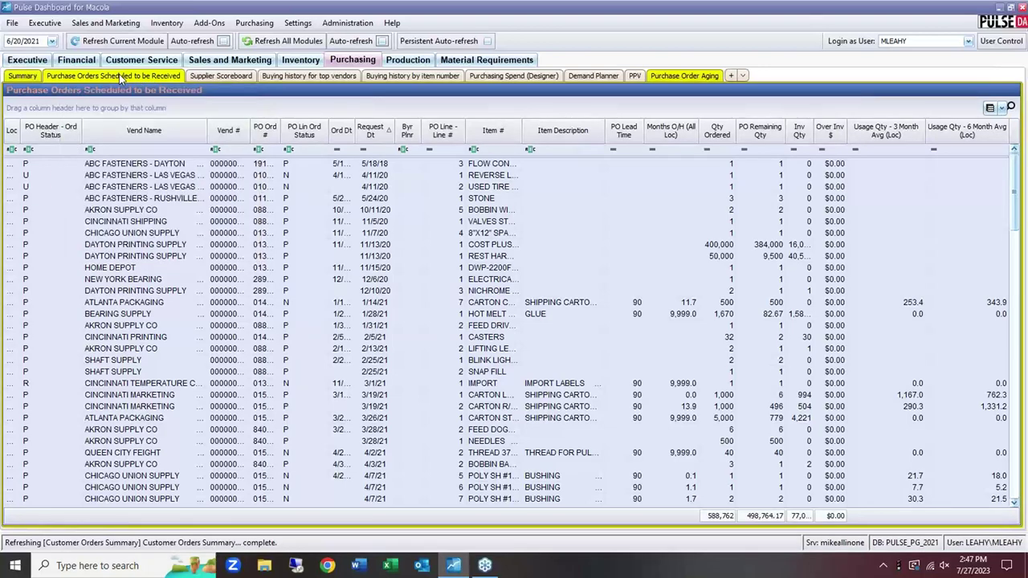
right_click(119, 76)
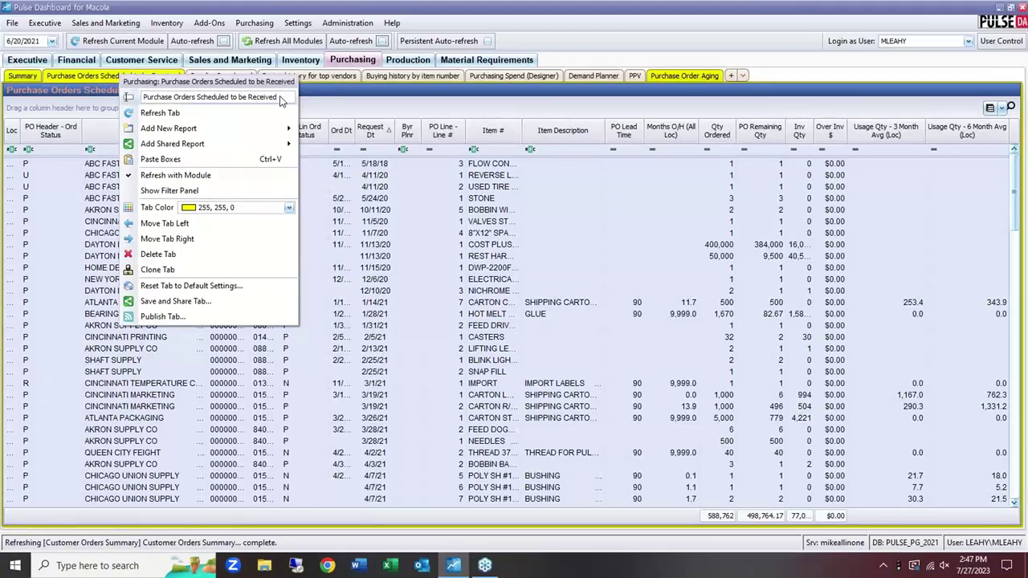
drag(281, 98, 140, 107)
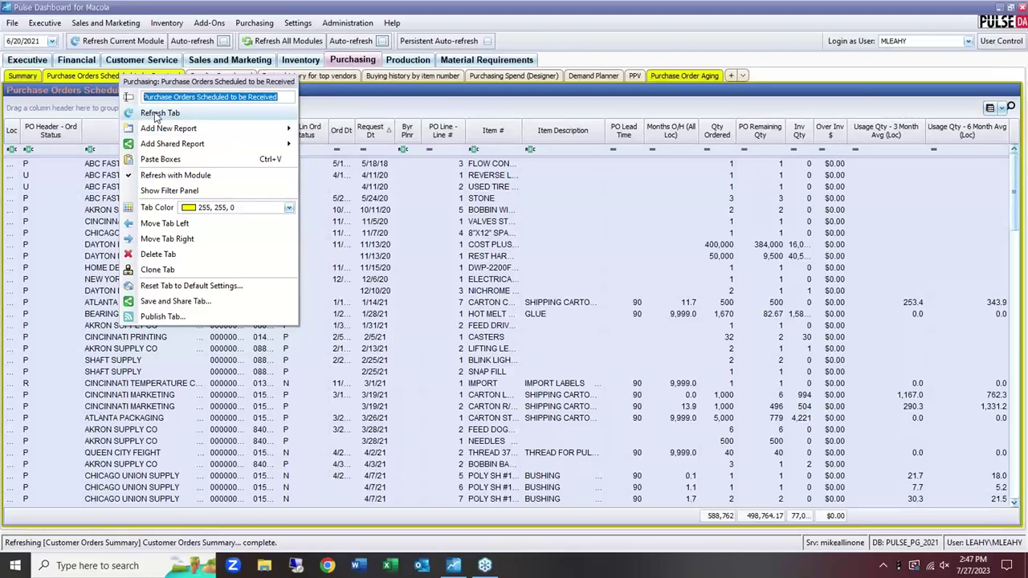
click(335, 117)
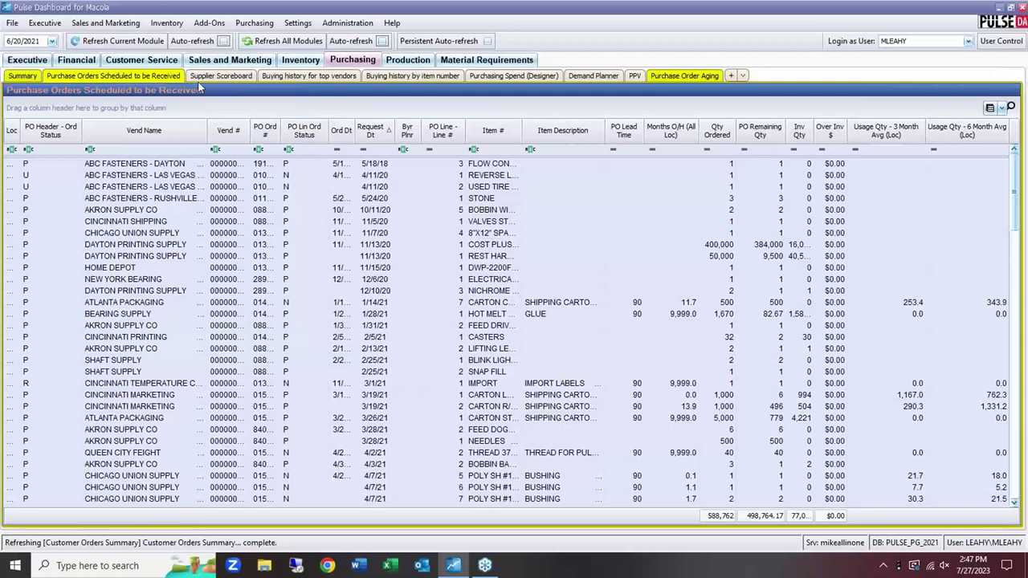
Refresh the whole Purchase Orders Scheduled to be Received tab and then the individual report on it.
right_click(110, 80)
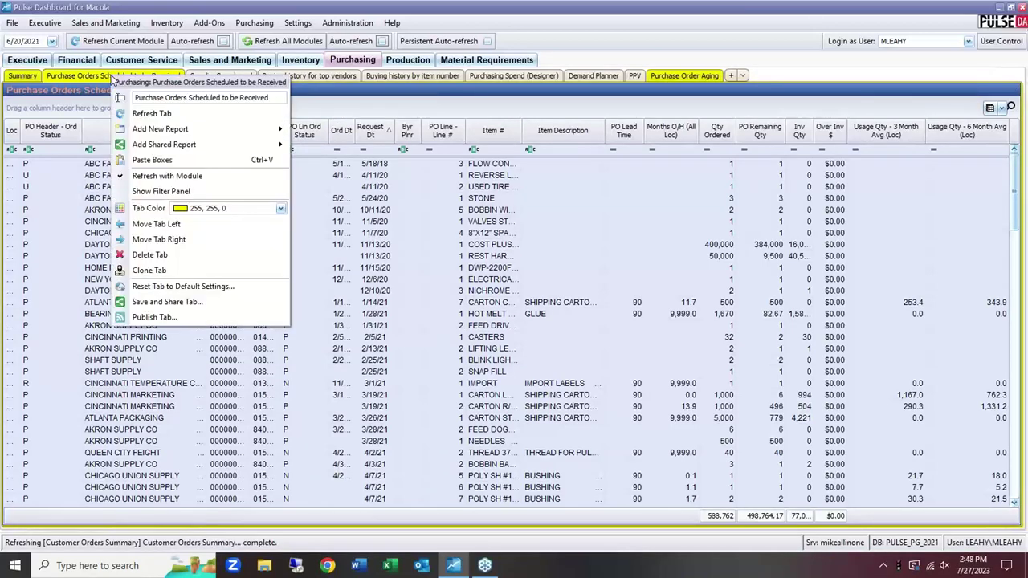
click(150, 114)
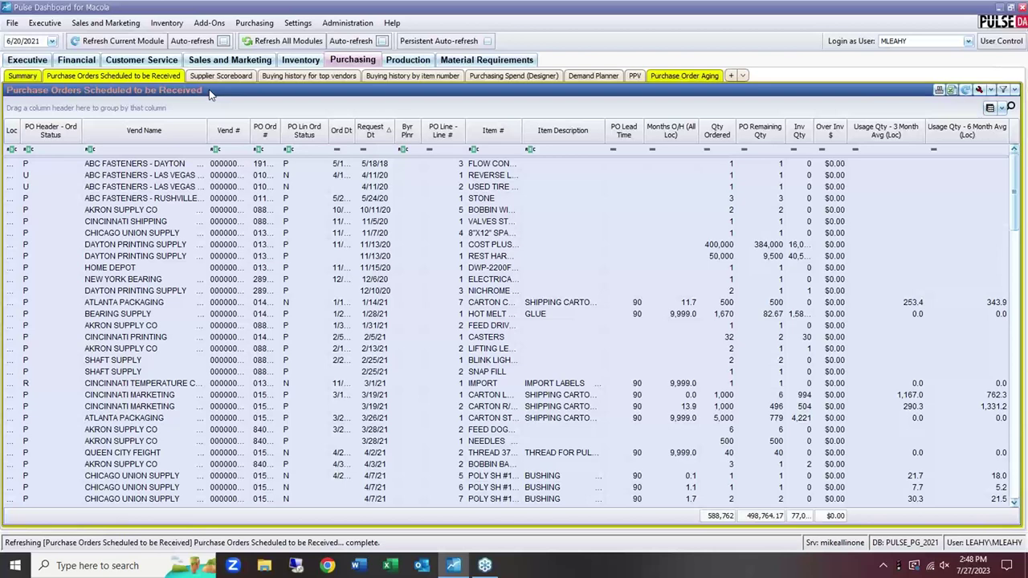
right_click(209, 94)
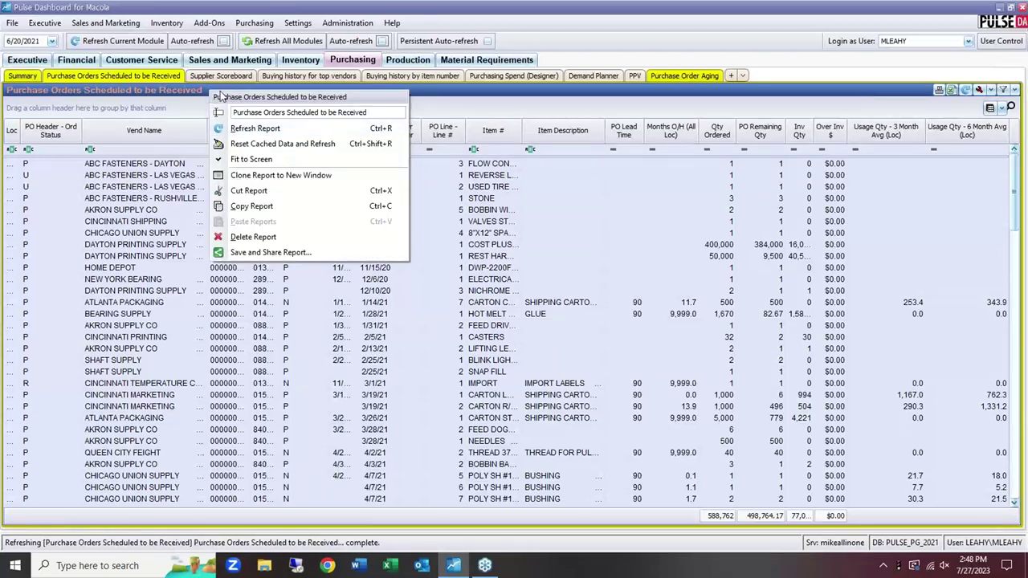
click(244, 129)
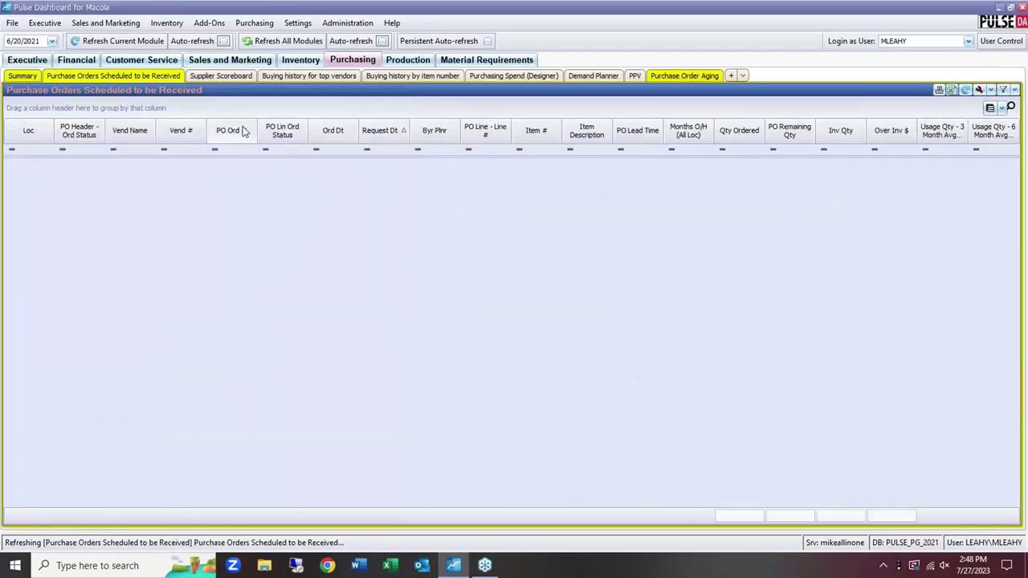
Browse the new reports by module, such as Executive and Inventory, and the shared reports that can be added to the purchase orders tab.
right_click(120, 83)
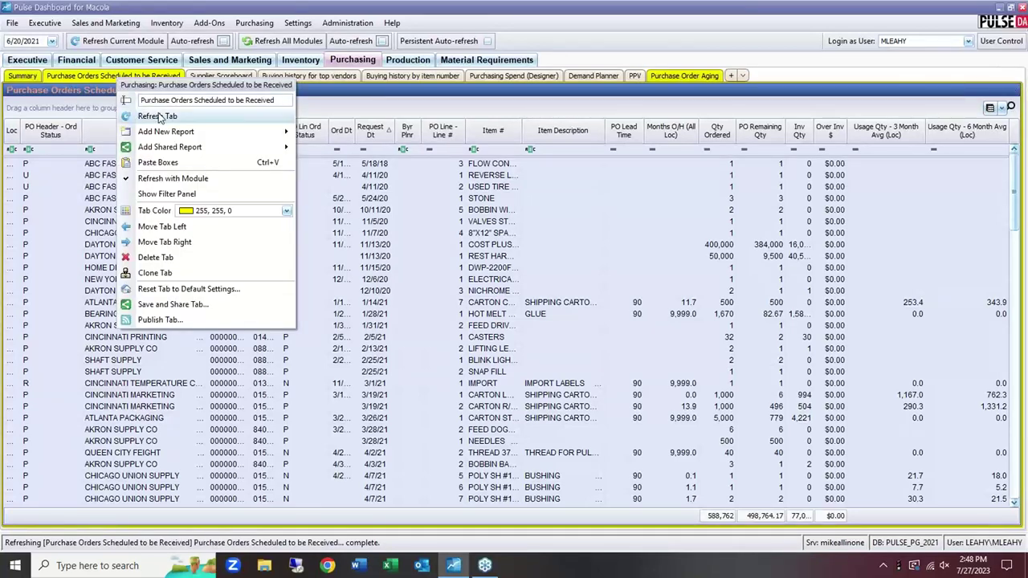
mouse_move(169, 137)
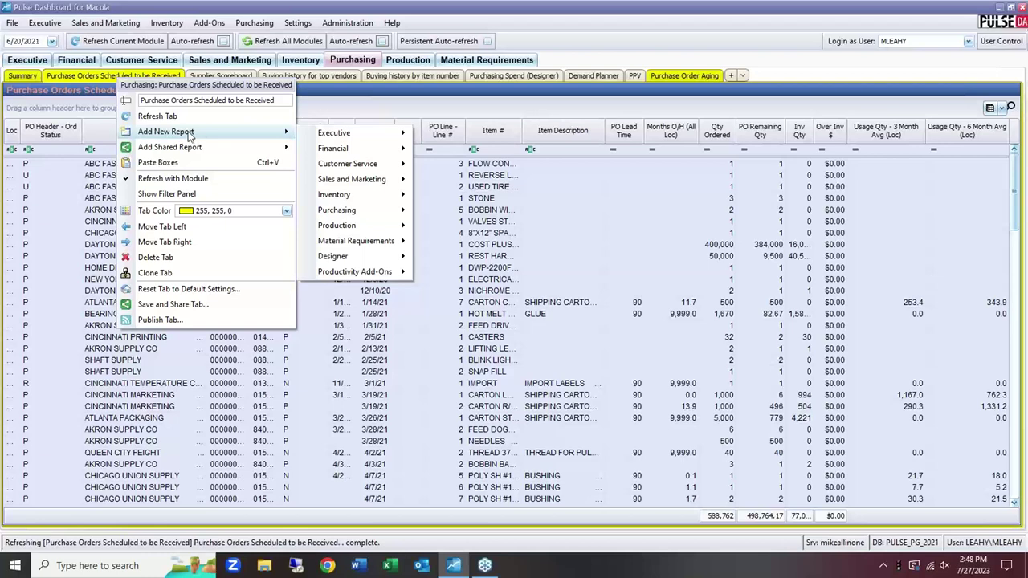
mouse_move(359, 141)
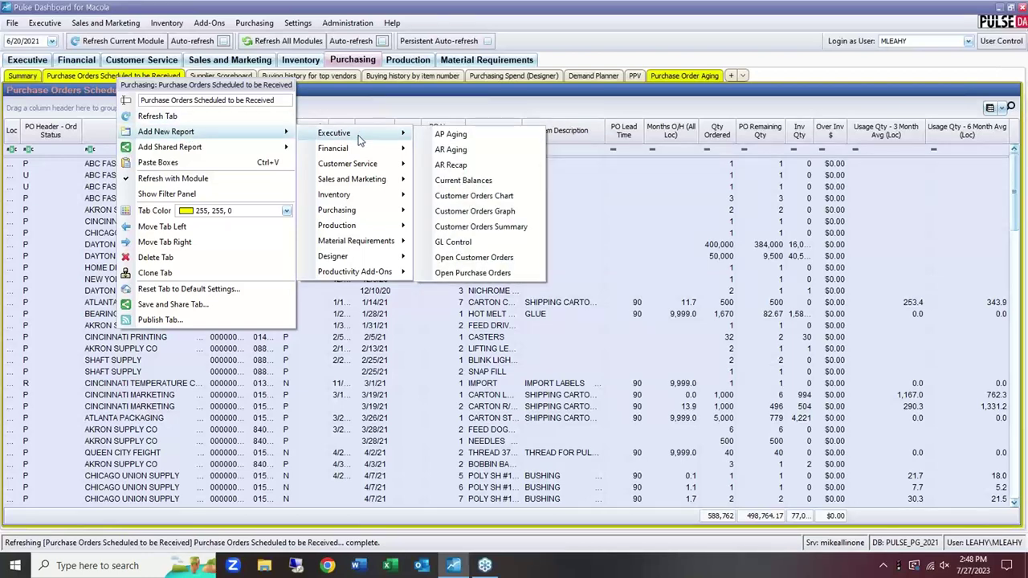
mouse_move(365, 199)
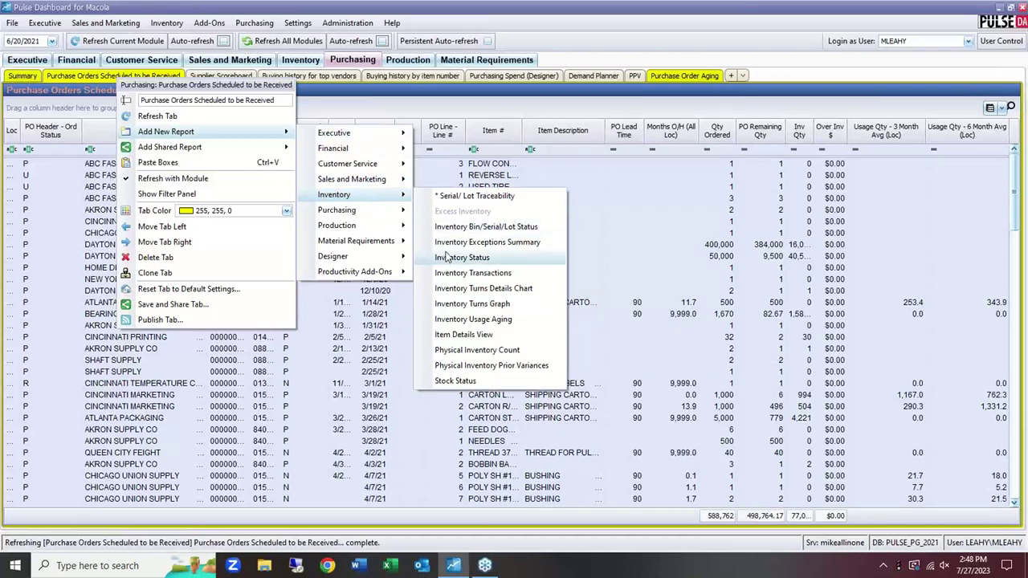
mouse_move(206, 148)
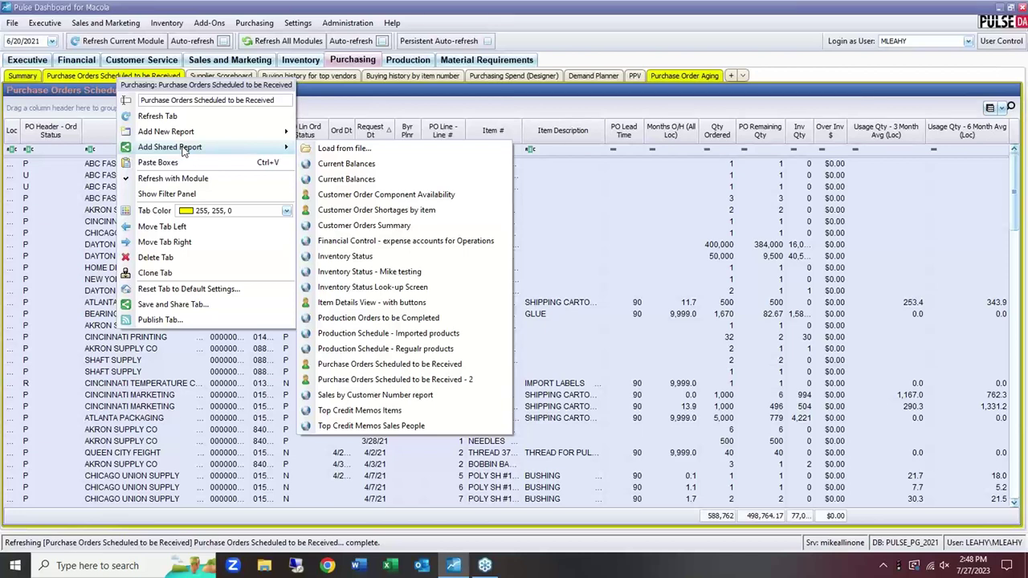
Drill into the month-to-date entered orders from the Executive Customer Orders Summary and apply the By item number and description layout.
click(27, 61)
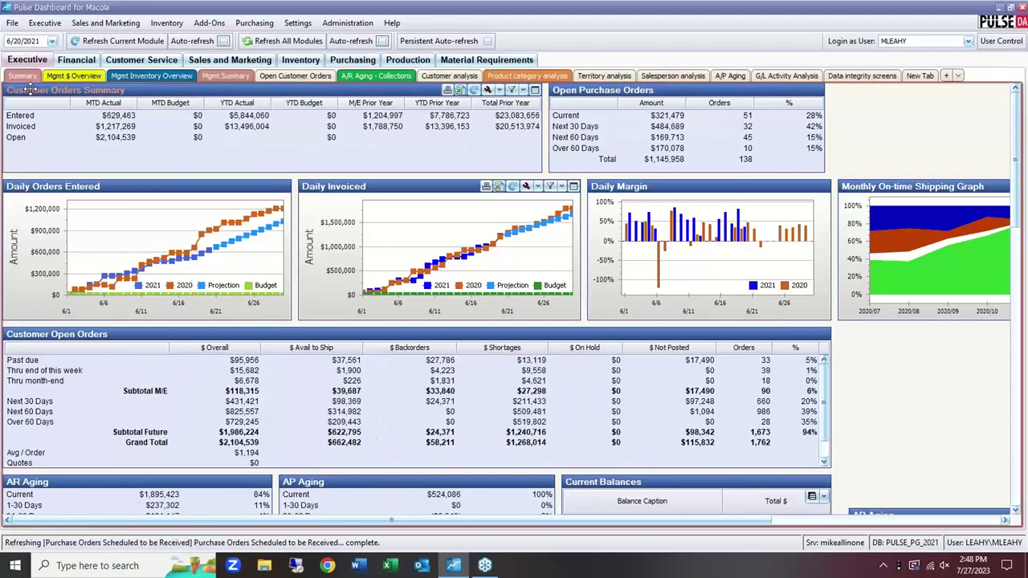
click(116, 119)
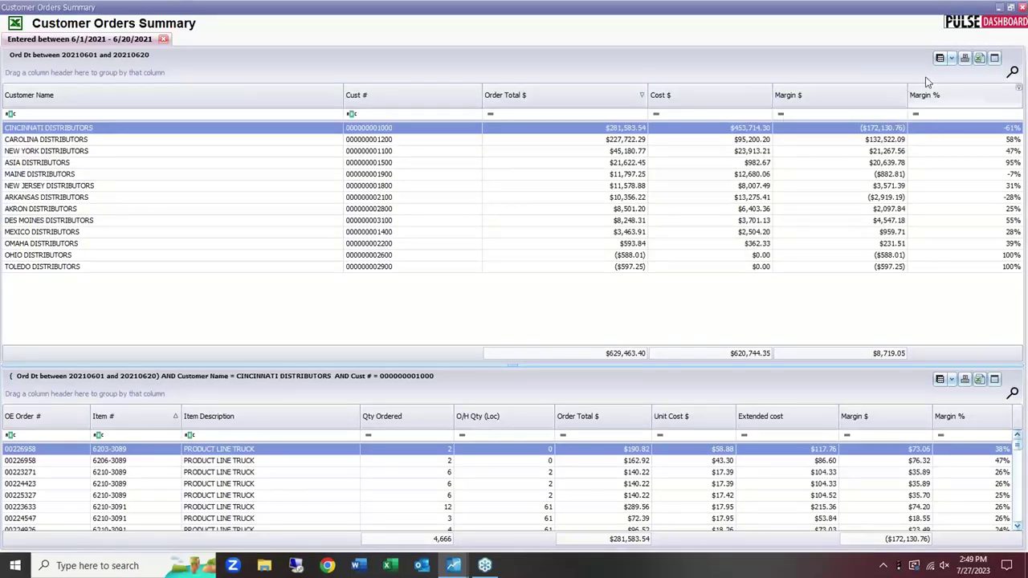
click(952, 59)
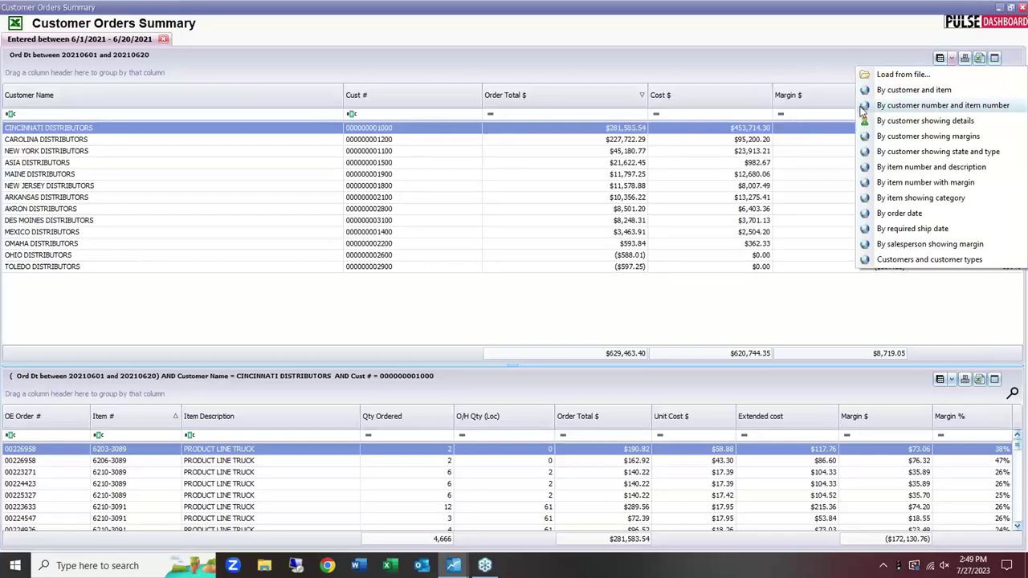
click(921, 171)
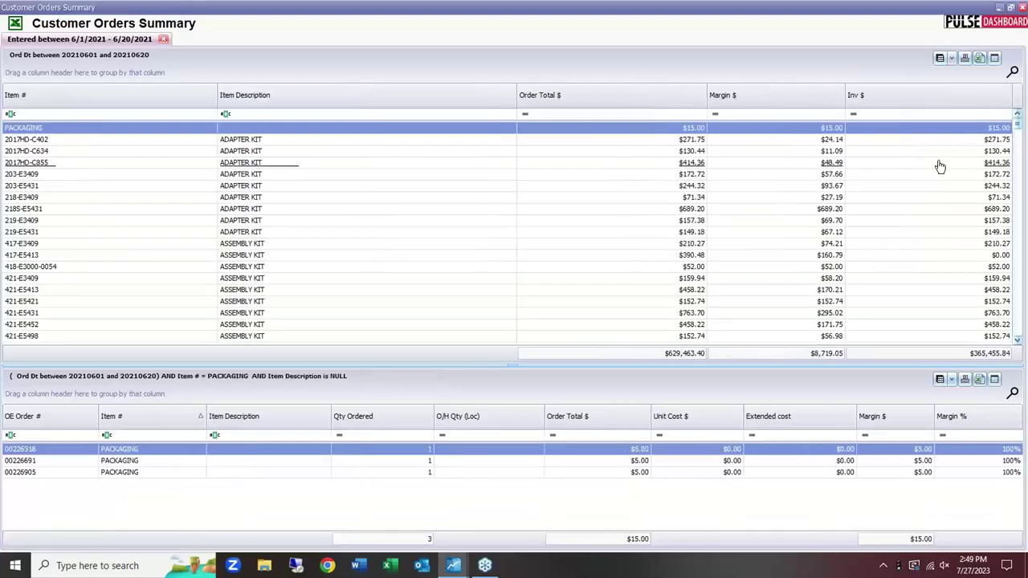
Switch the order details to the By salesperson showing margin layout and then to By customer showing details.
click(952, 63)
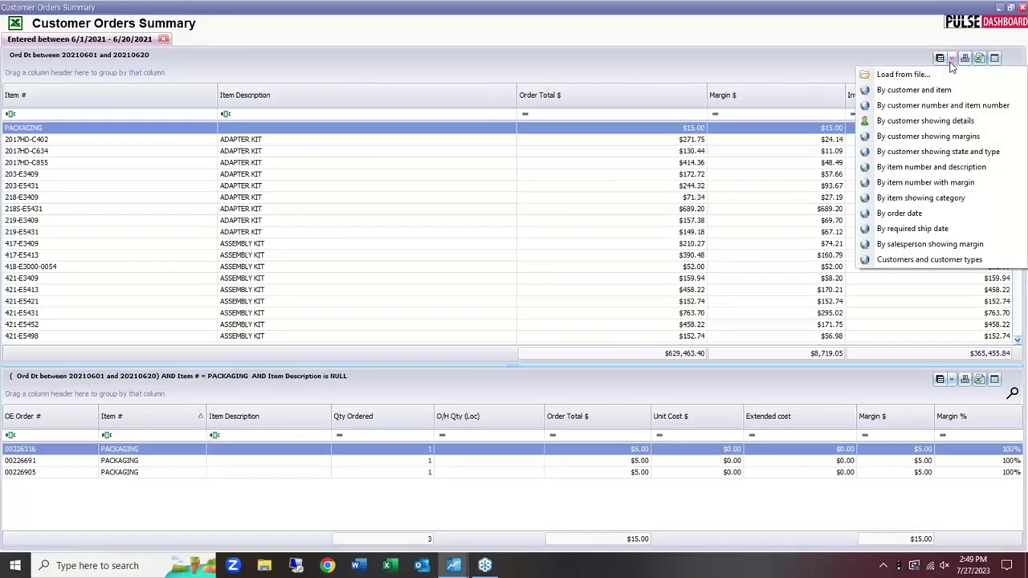
click(917, 244)
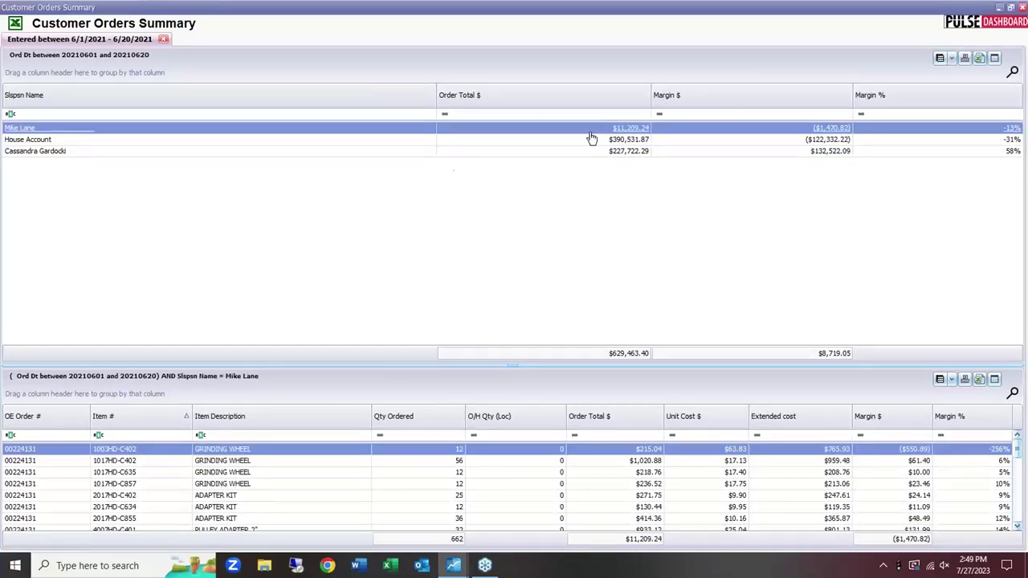
click(952, 59)
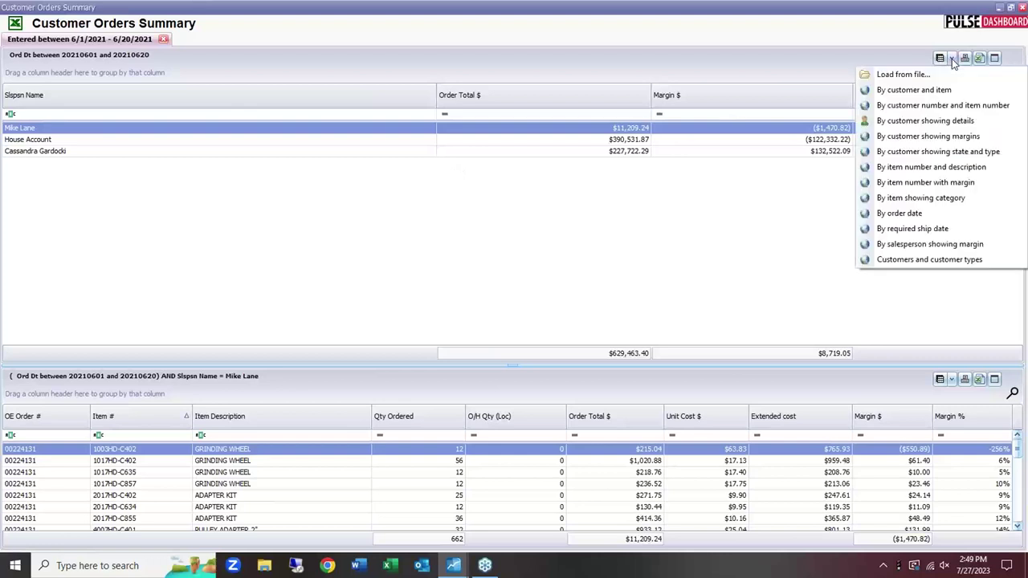
click(921, 123)
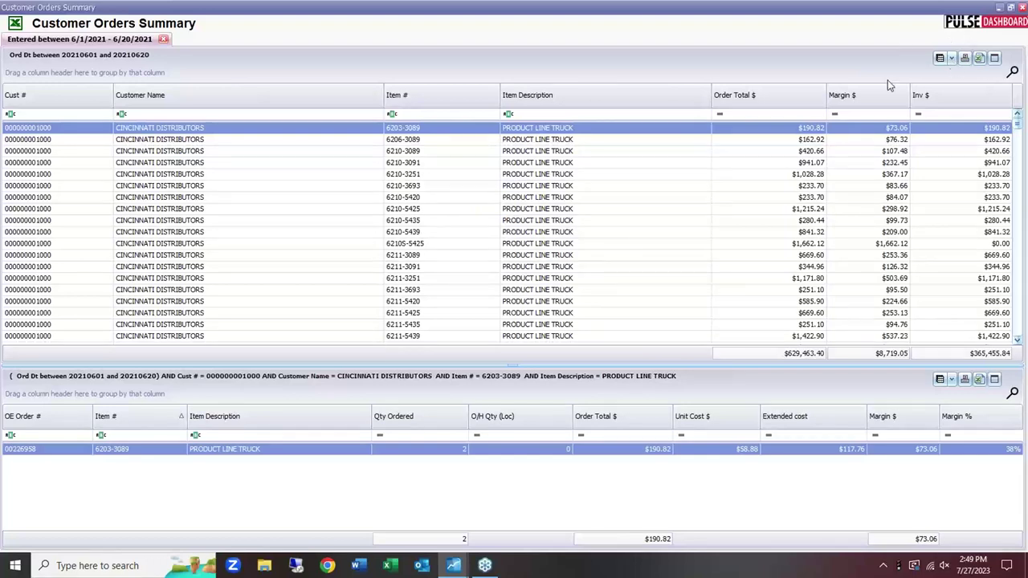
Save the current column layout as a new entry named "hgjhg", shared with Just Me.
click(941, 59)
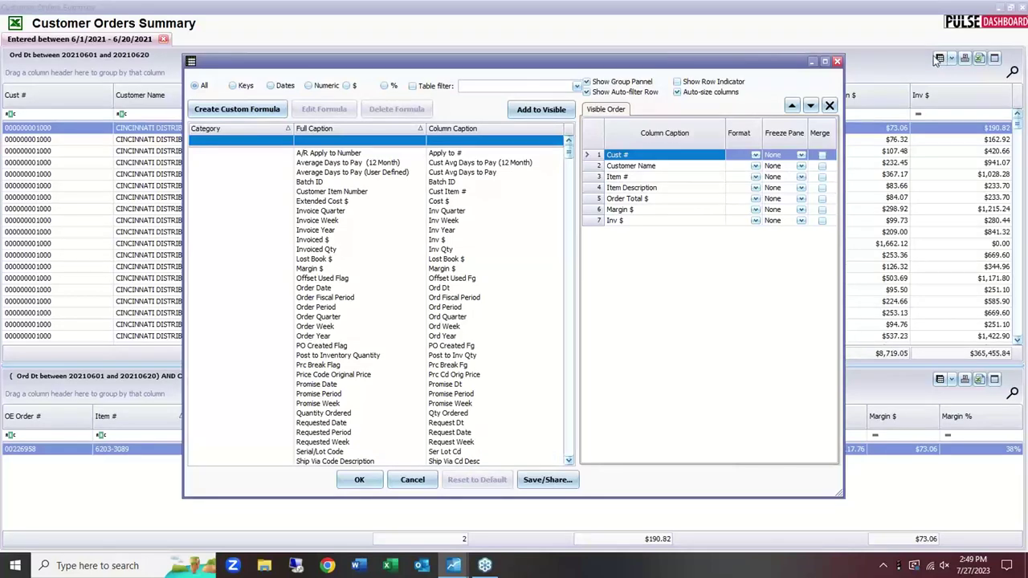
click(547, 480)
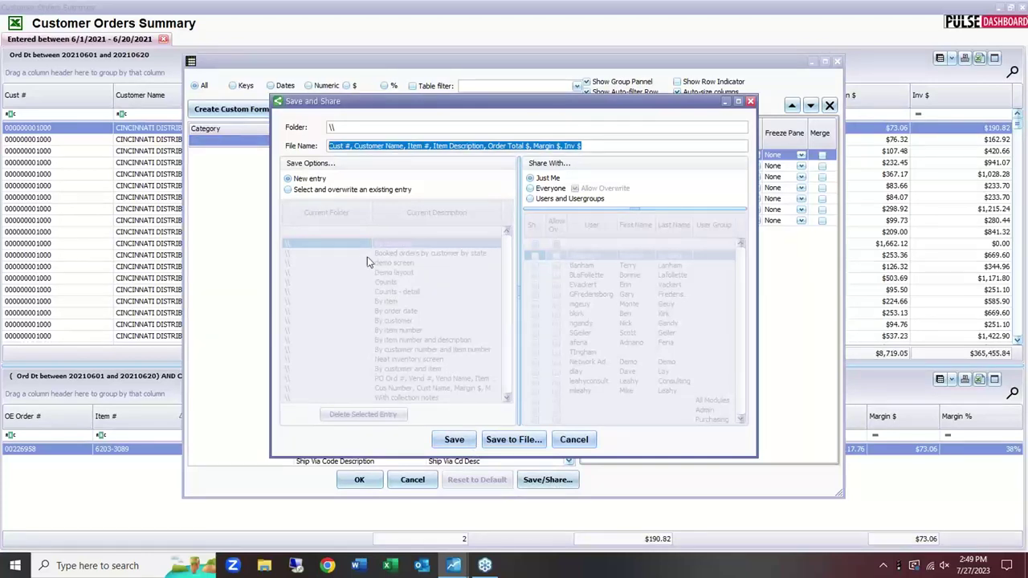
drag(603, 147, 283, 145)
text(hgjhg)
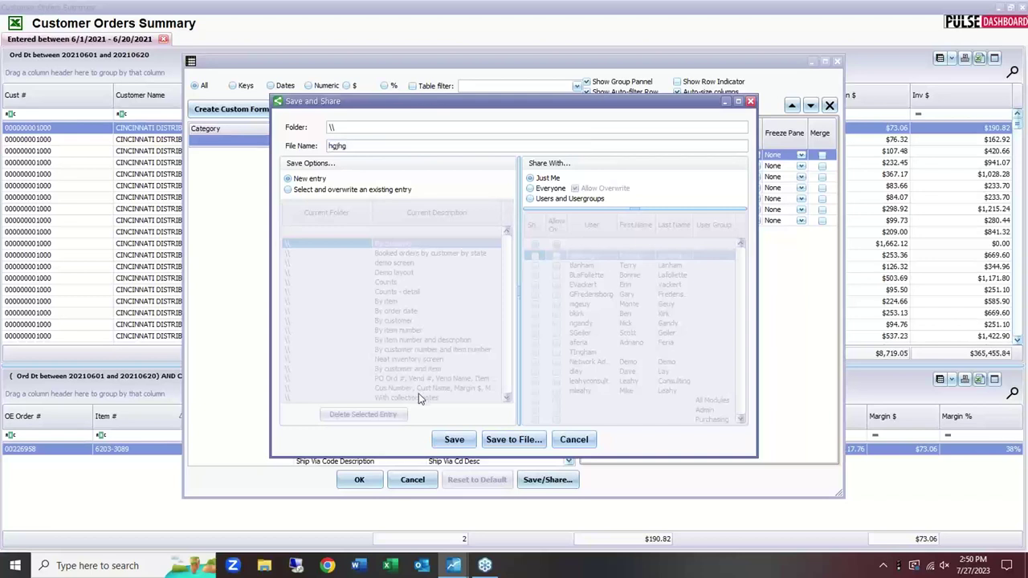
click(454, 440)
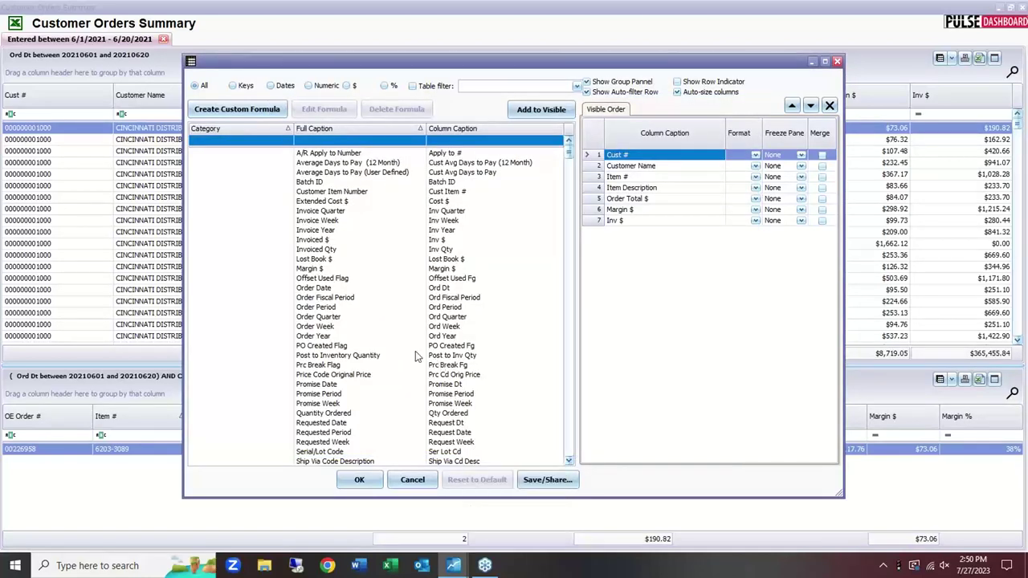
Cancel the column settings, check the saved layouts available for Customer Orders Summary and close the order details.
click(408, 480)
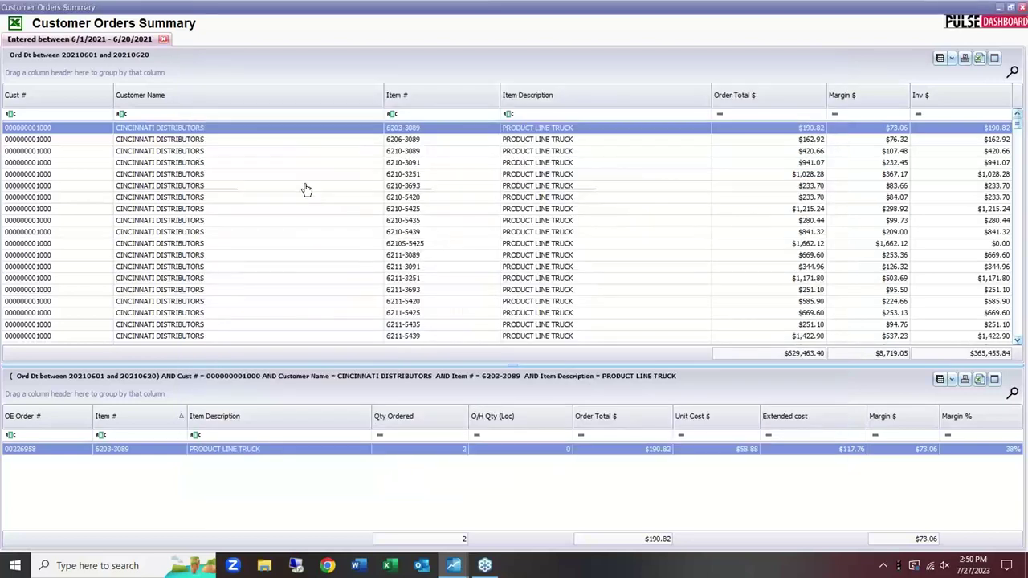
click(953, 59)
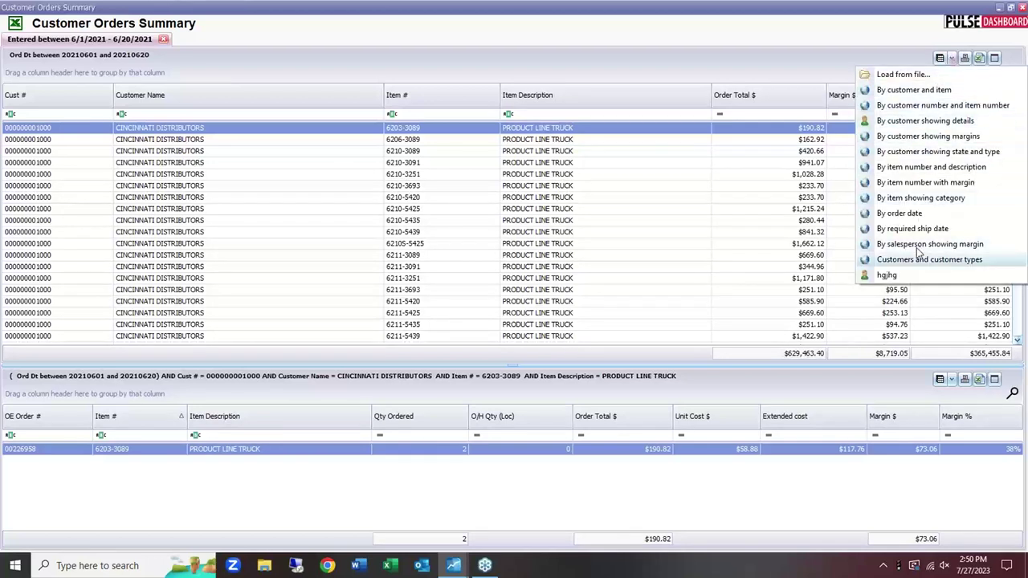
click(763, 77)
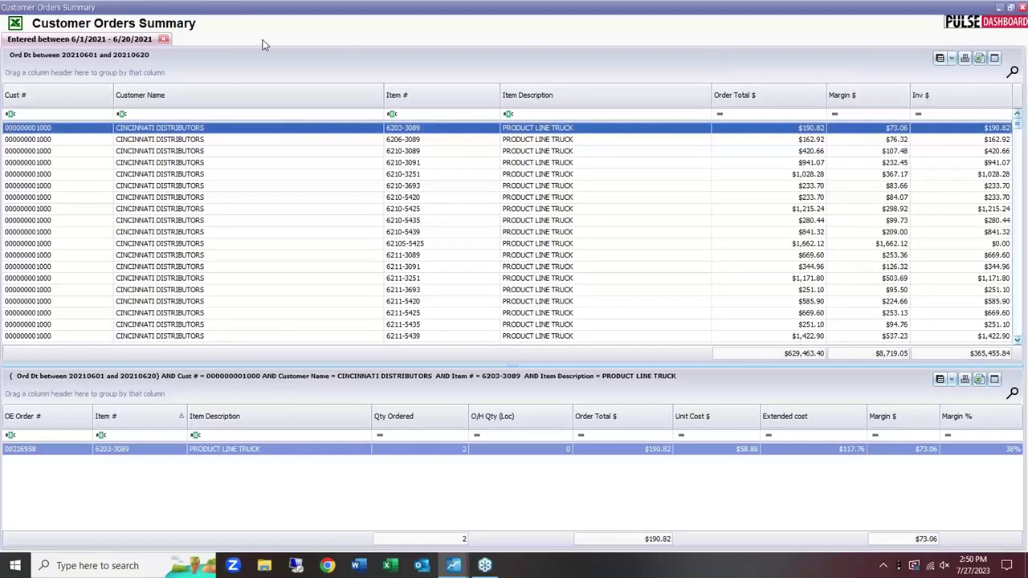
key(Escape)
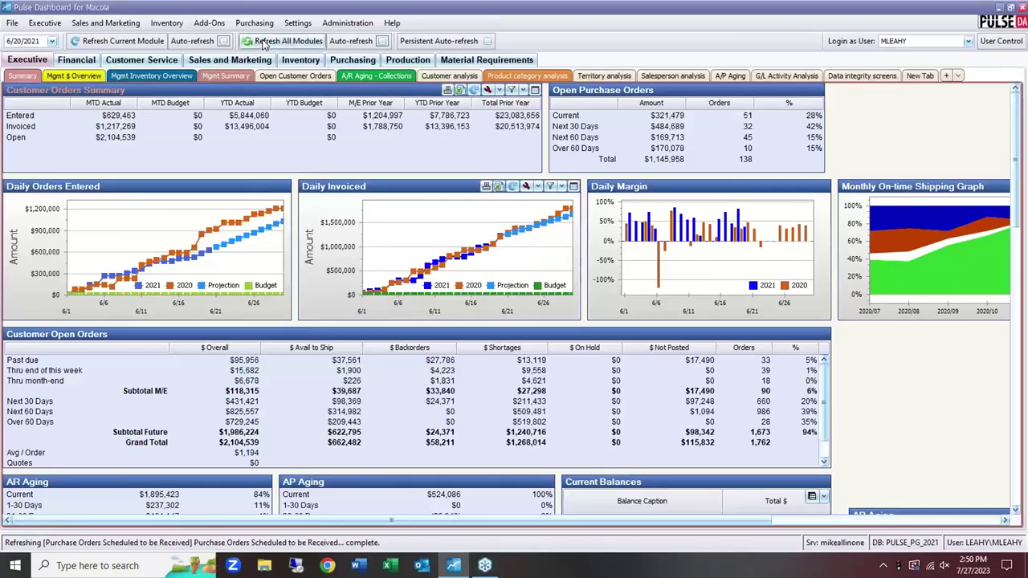
Turn off Refresh with Module for the Purchase Orders Scheduled to be Received tab in the Purchasing module.
click(339, 62)
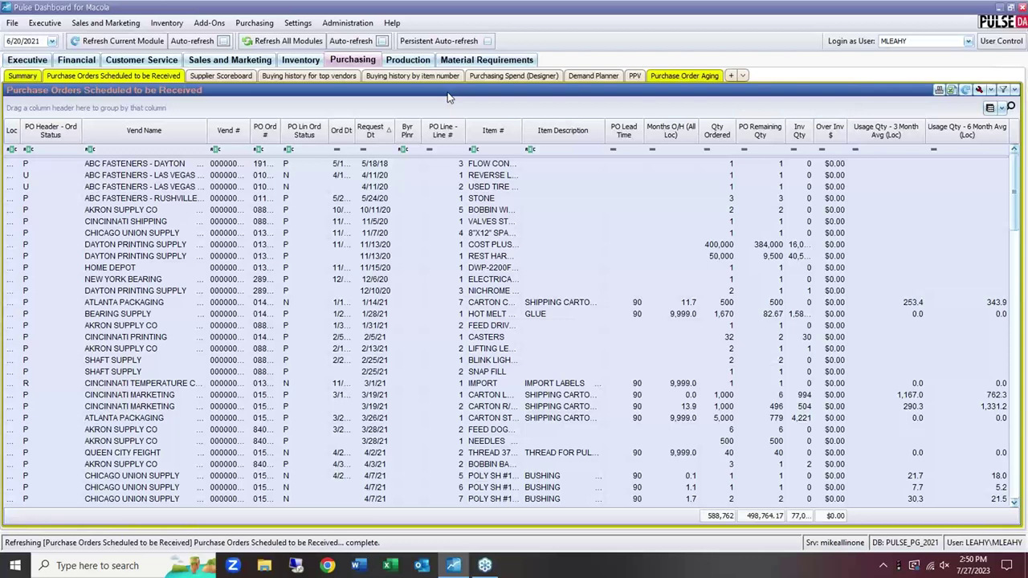
right_click(123, 78)
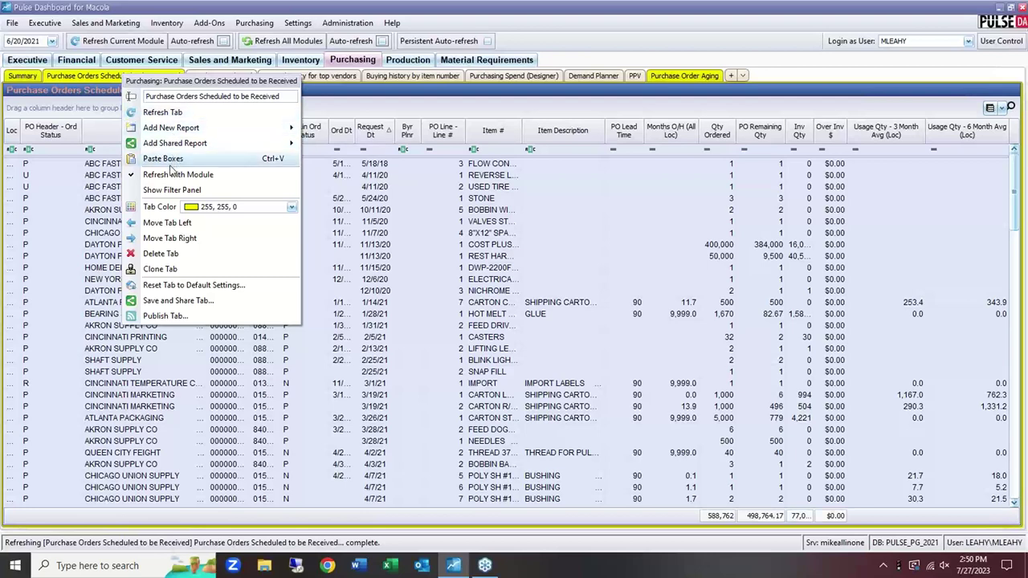
right_click(94, 97)
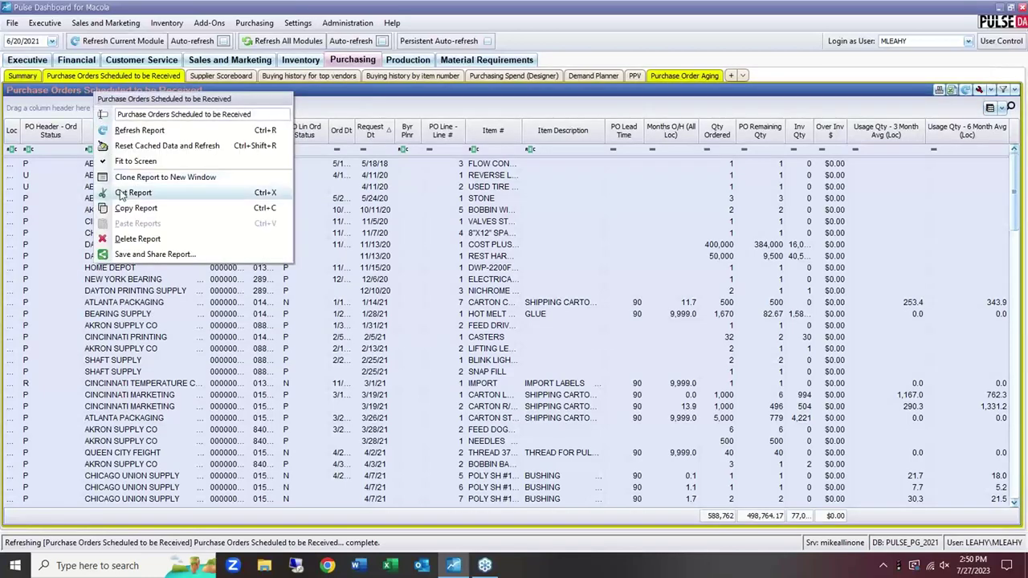
right_click(88, 78)
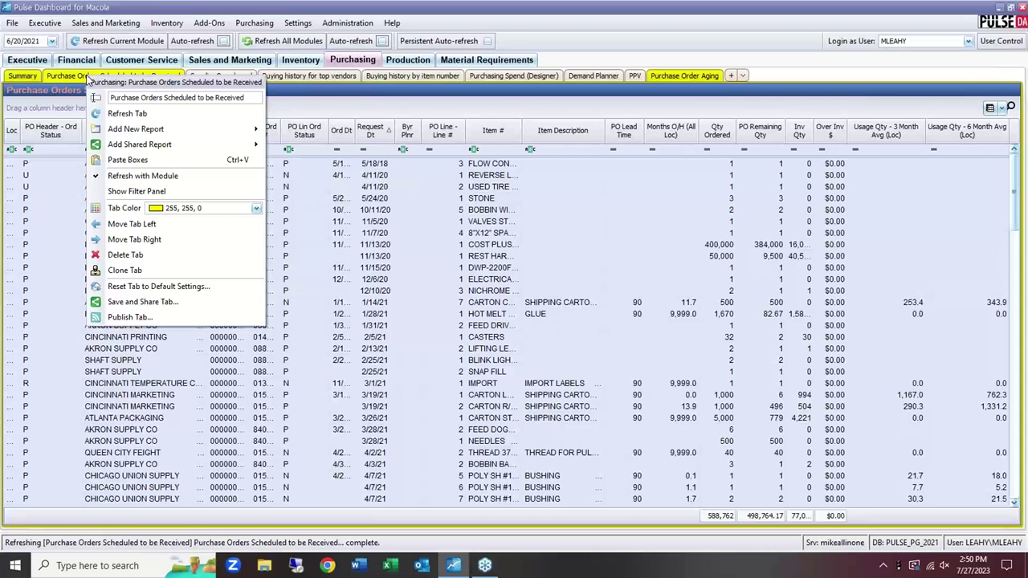
mouse_move(118, 142)
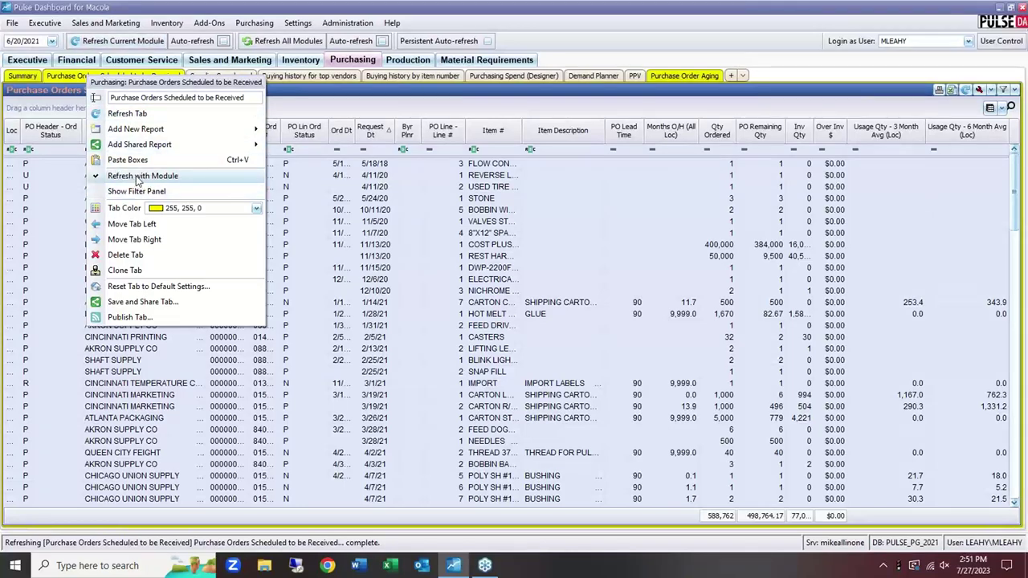
click(100, 181)
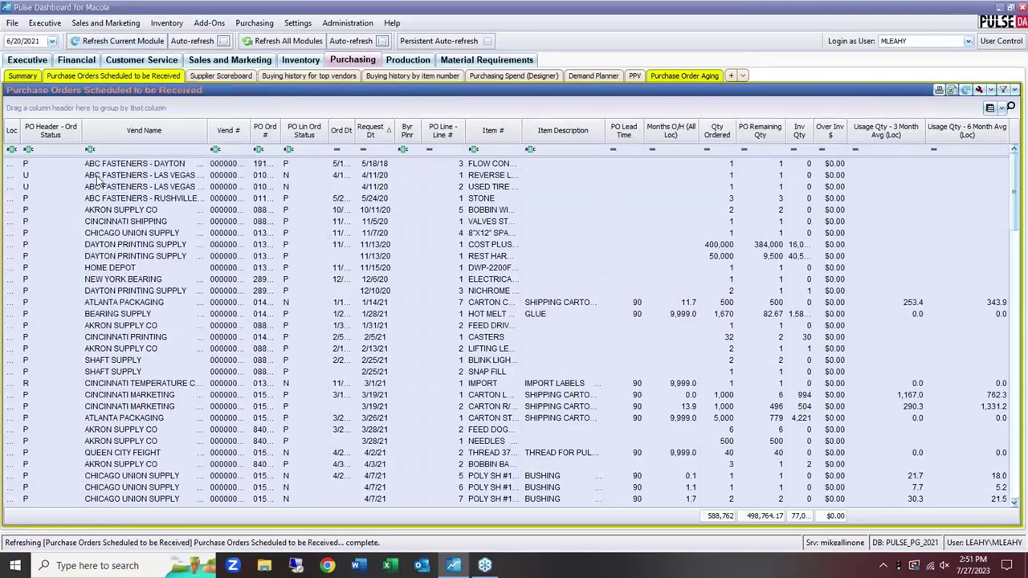
Move the Purchase Orders Scheduled to be Received tab three positions right and return it to its original position.
right_click(142, 78)
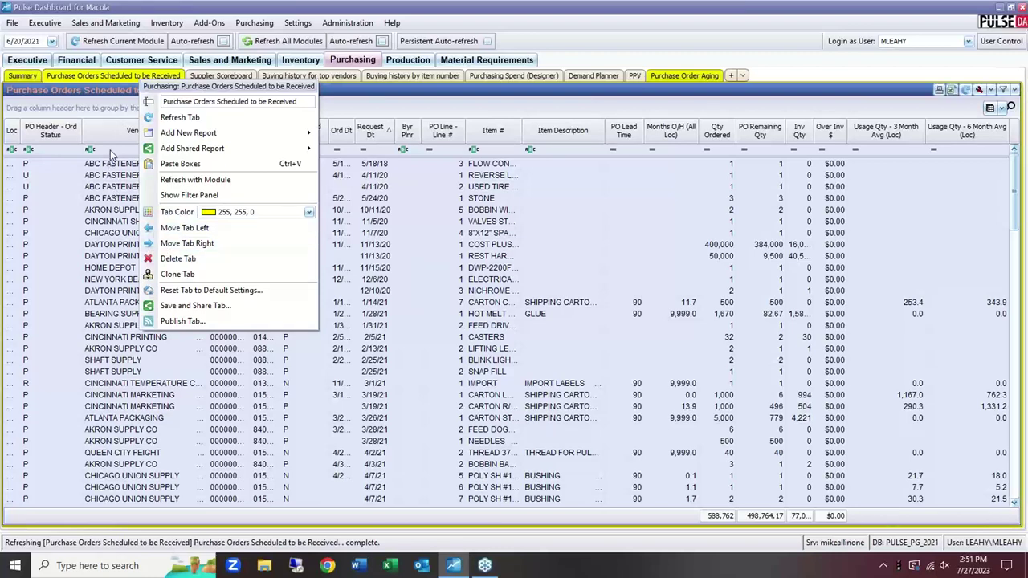
click(151, 244)
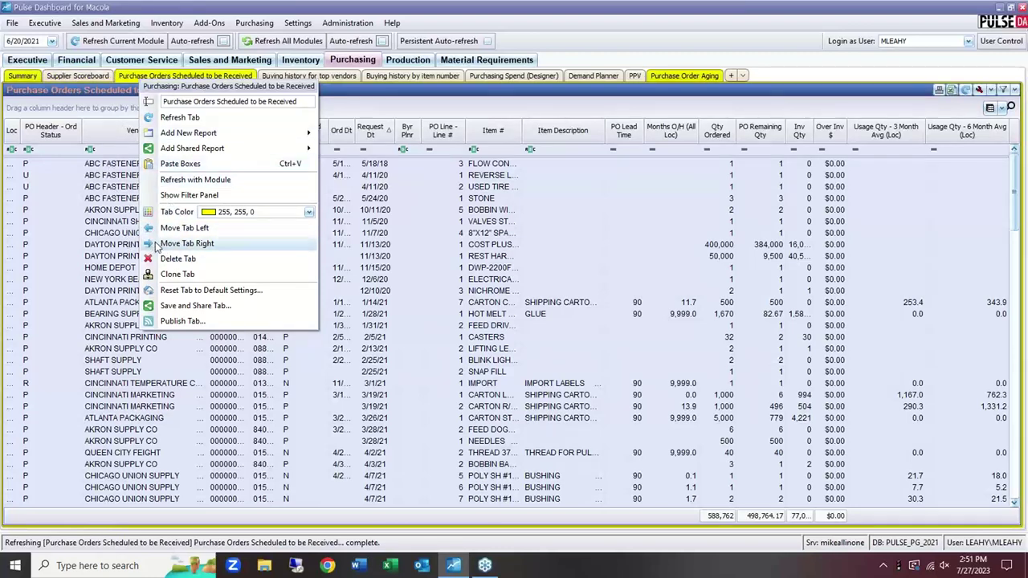
click(156, 245)
click(155, 246)
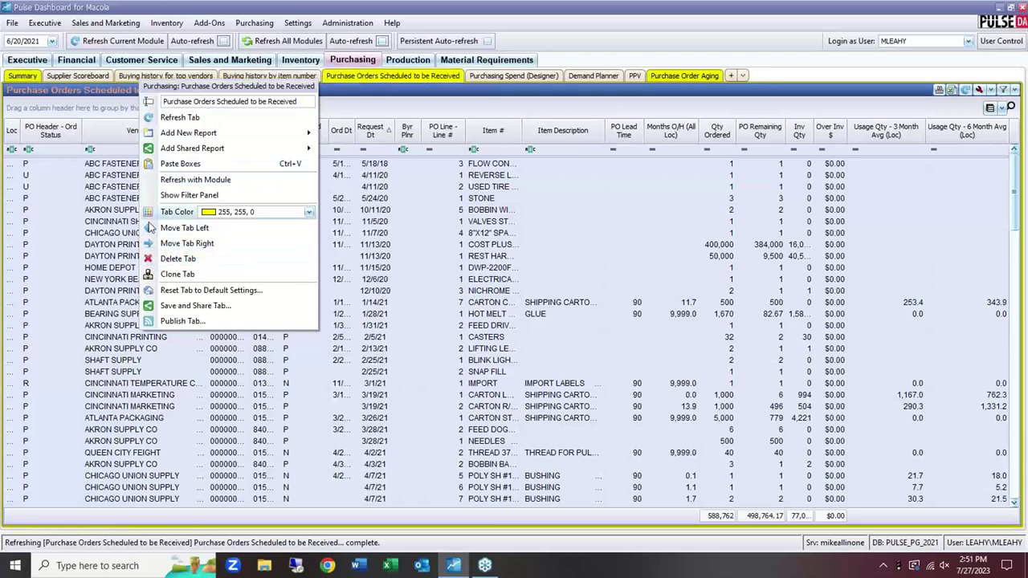
click(152, 230)
click(151, 230)
click(152, 230)
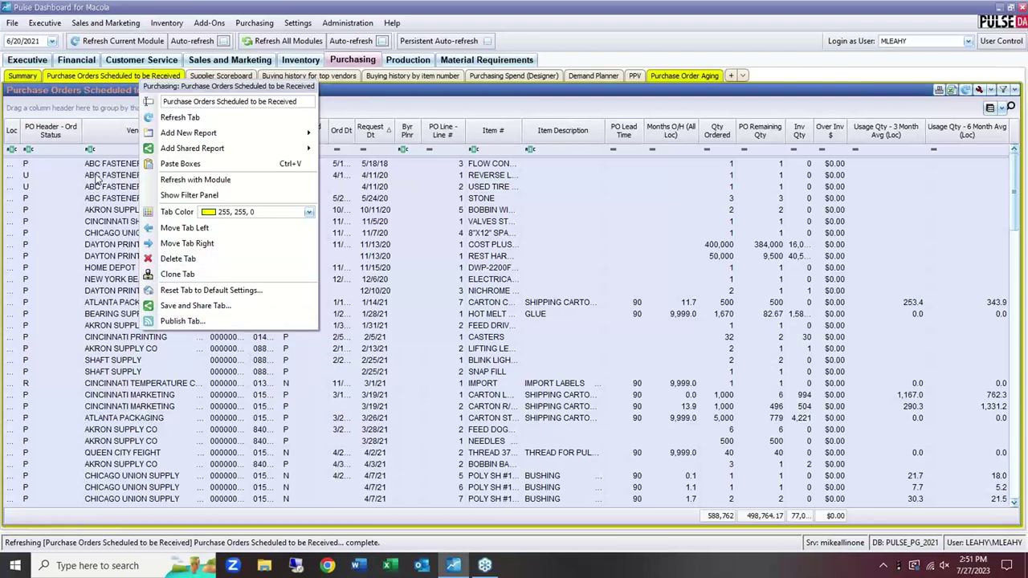
Clone the Purchase Orders Scheduled to be Received tab and return to the original tab.
click(171, 276)
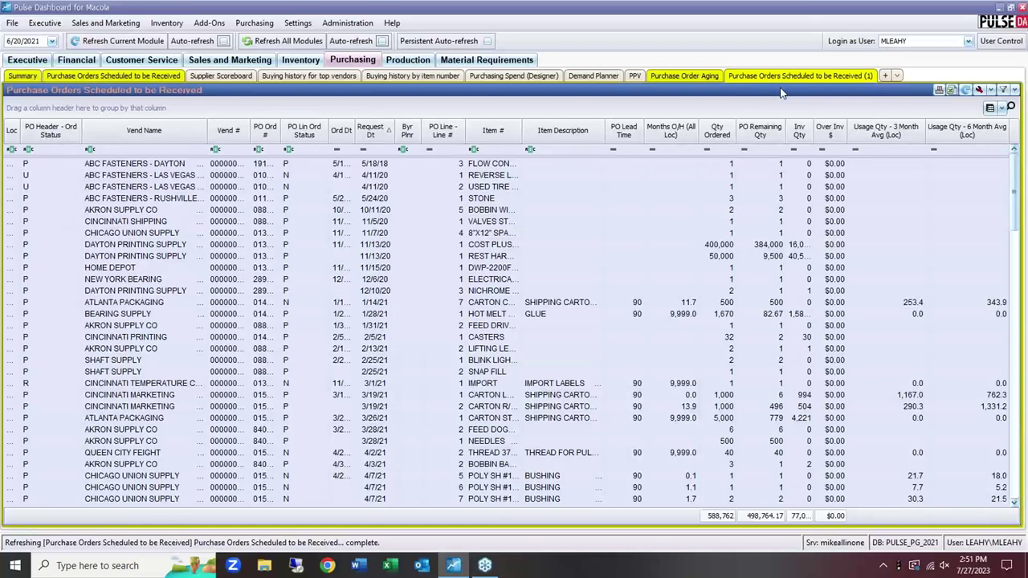
click(97, 76)
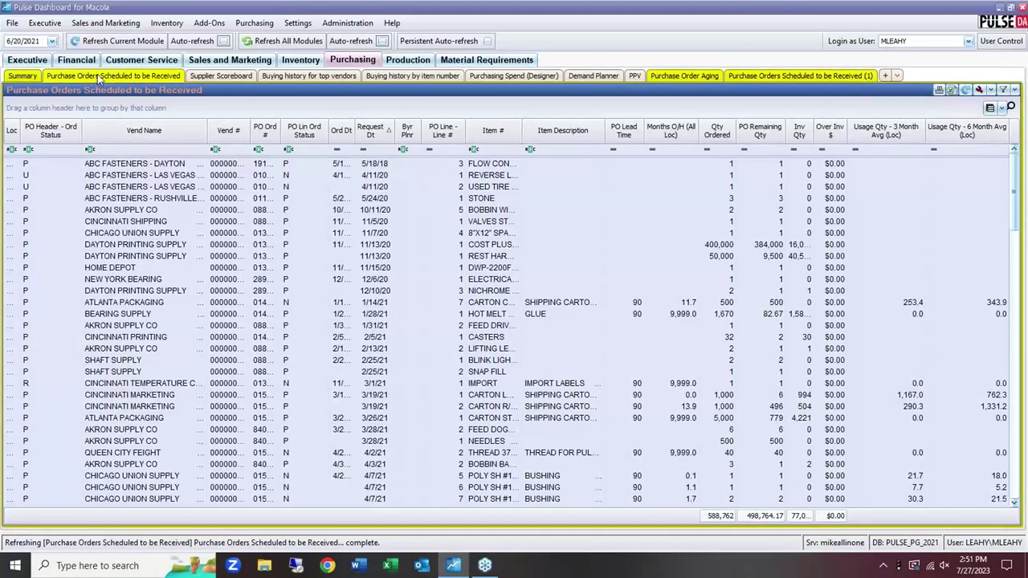
right_click(98, 78)
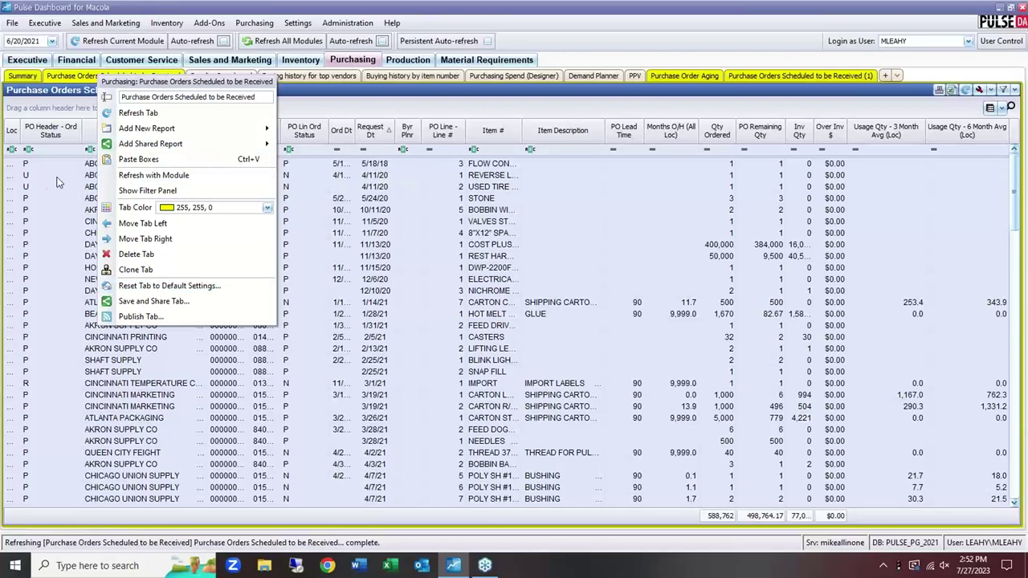
click(79, 111)
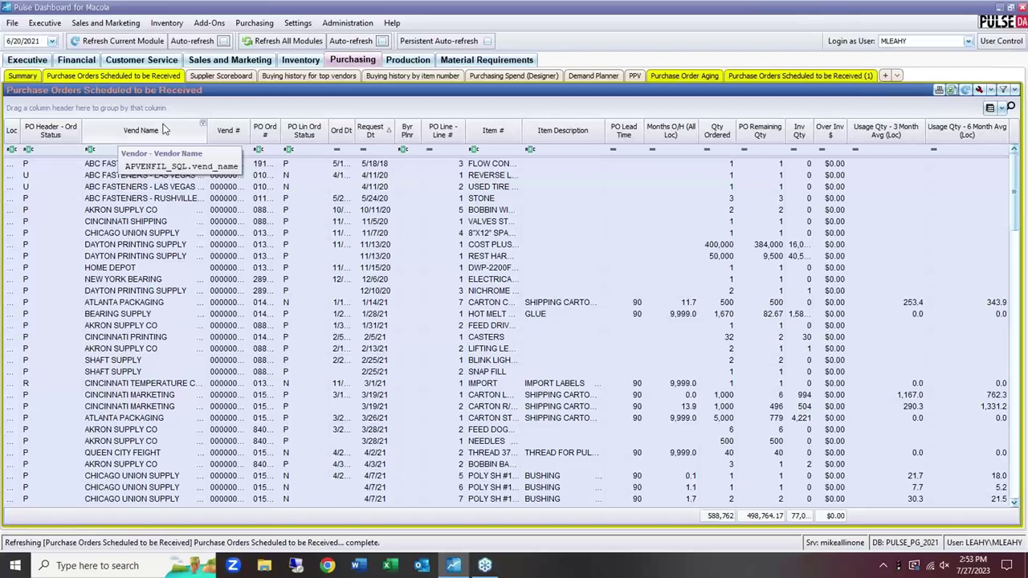
Open the A/R Aging - Collections tab in Executive and view the summary options for the Inv $ column.
click(40, 61)
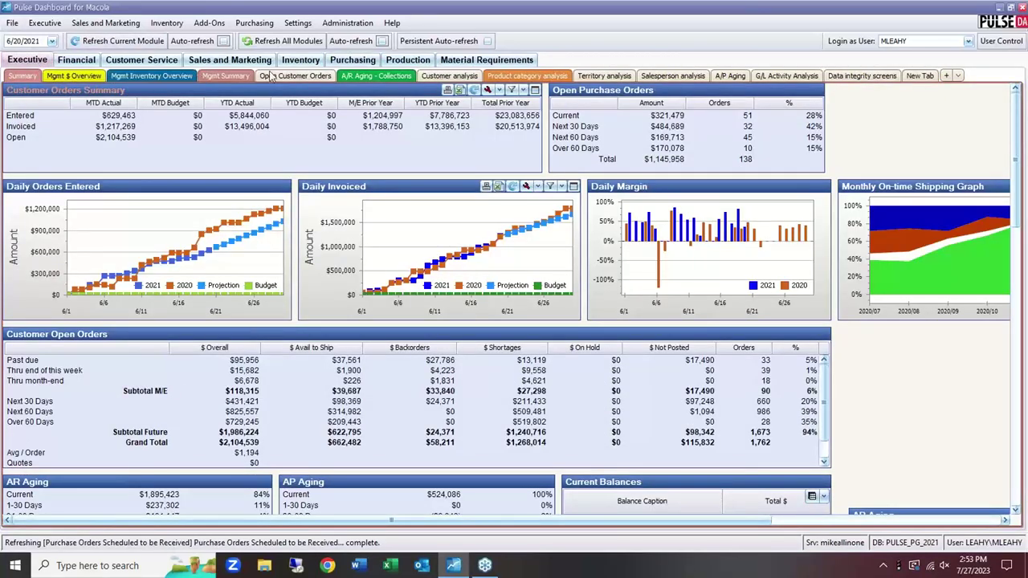
click(367, 77)
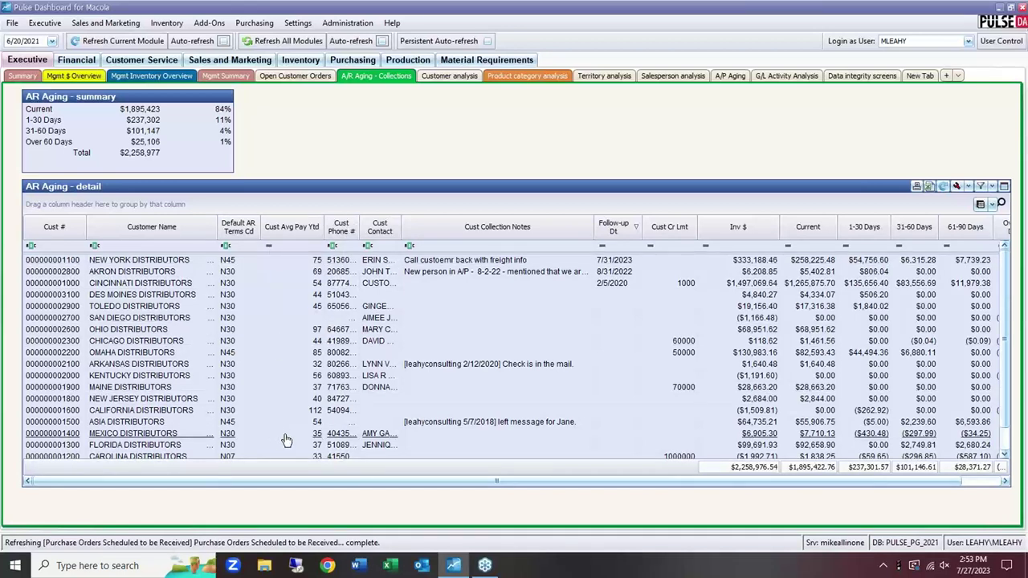
right_click(742, 472)
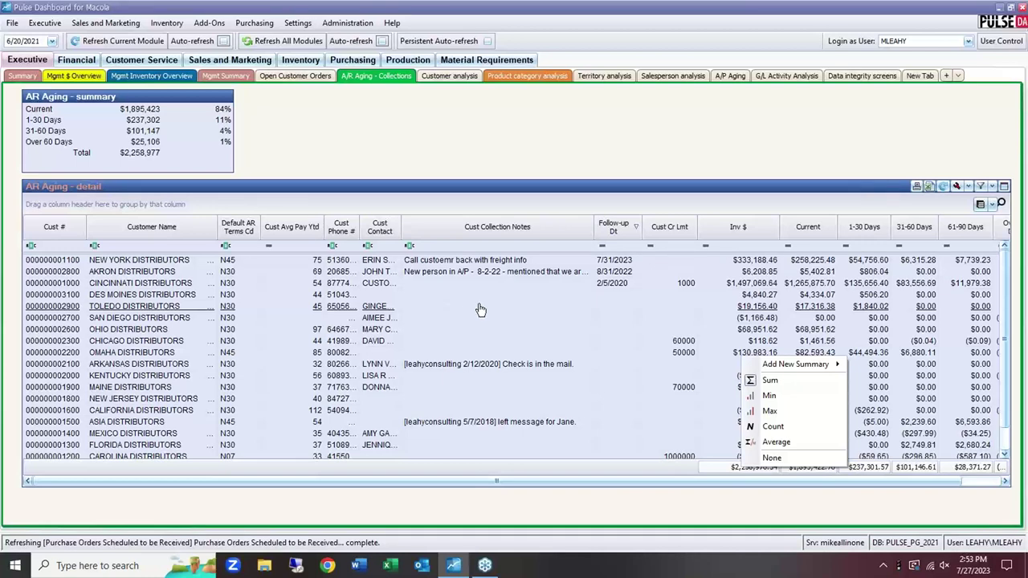
Enable merging for the Loc column of the Inventory Status report in the Inventory module.
click(298, 67)
click(299, 64)
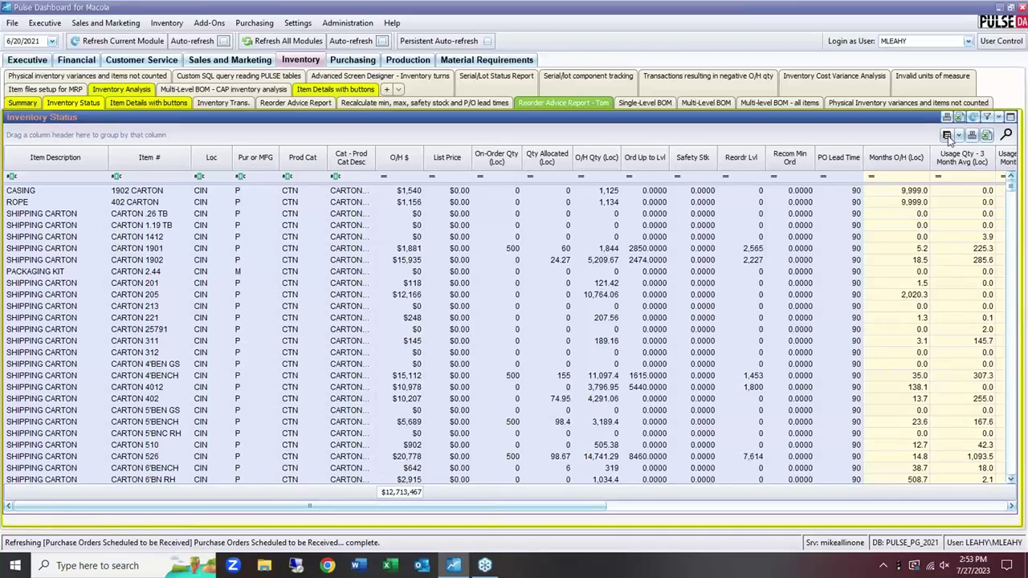
click(987, 134)
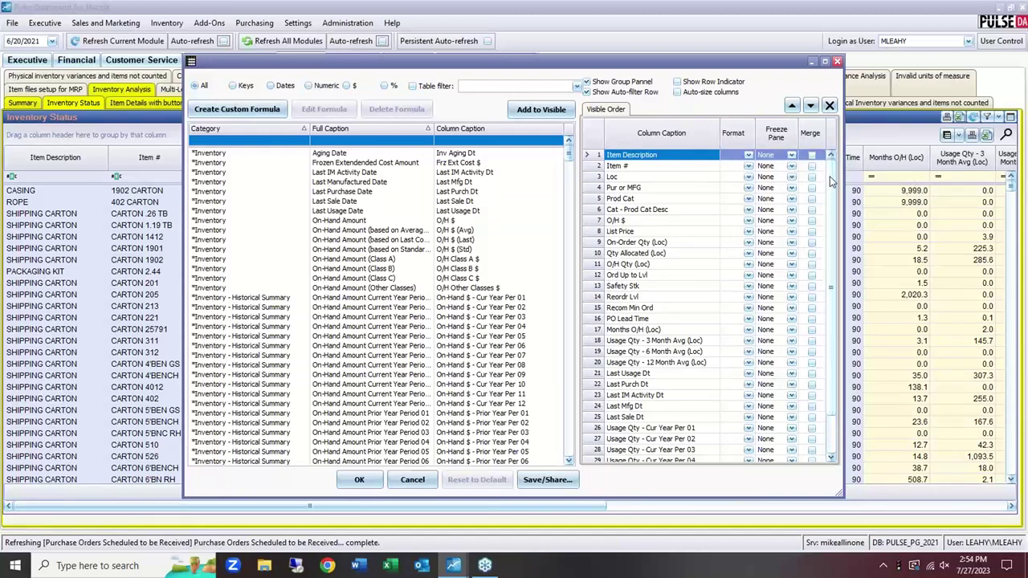
mouse_move(829, 176)
mouse_down()
mouse_move(830, 190)
mouse_move(827, 178)
mouse_up()
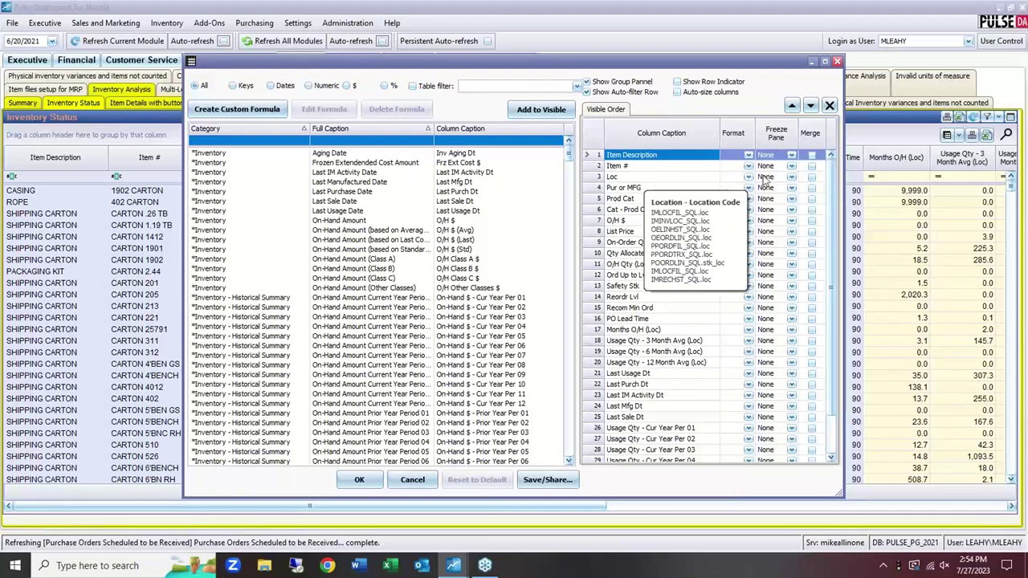
click(812, 178)
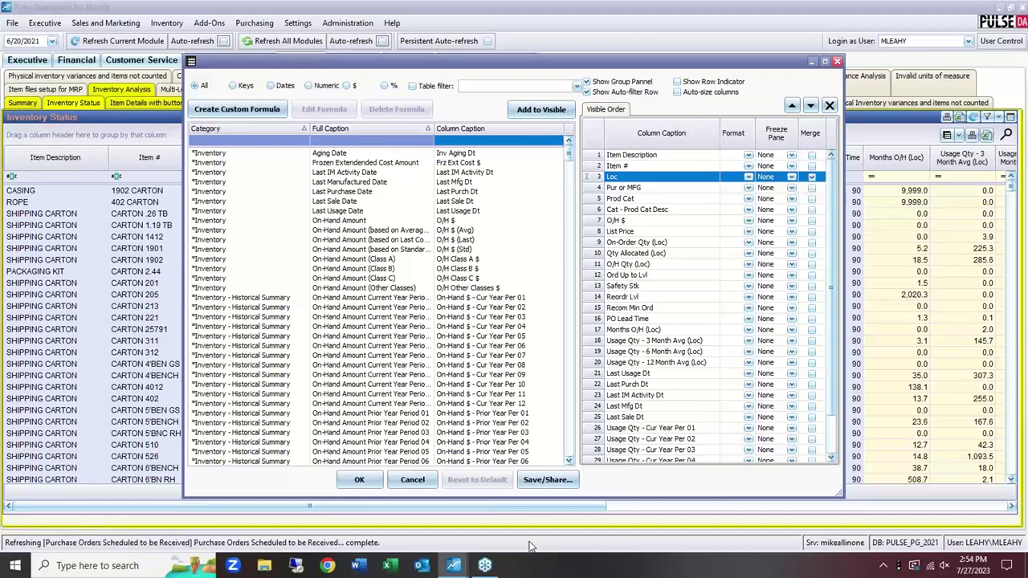
click(360, 481)
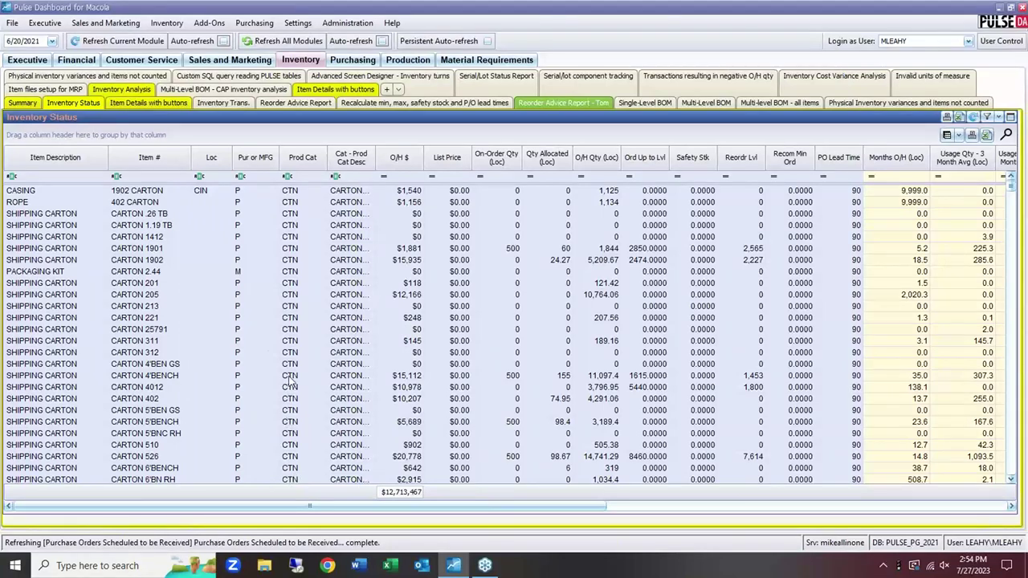
Review the merged Loc column in Inventory Status and add a Count summary beneath it.
drag(323, 375, 175, 209)
scroll(178, 231, down, 4)
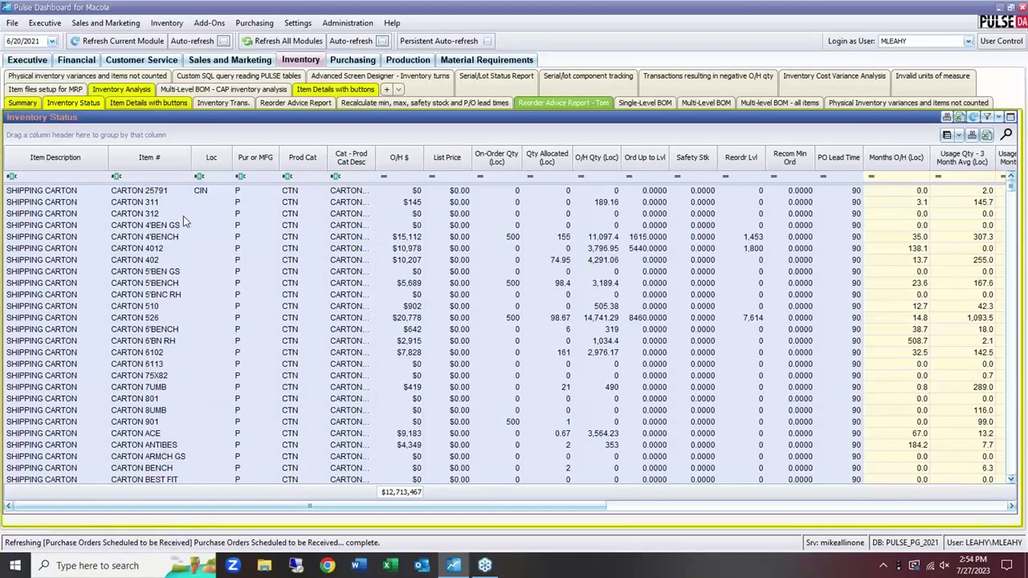
drag(1010, 186, 543, 273)
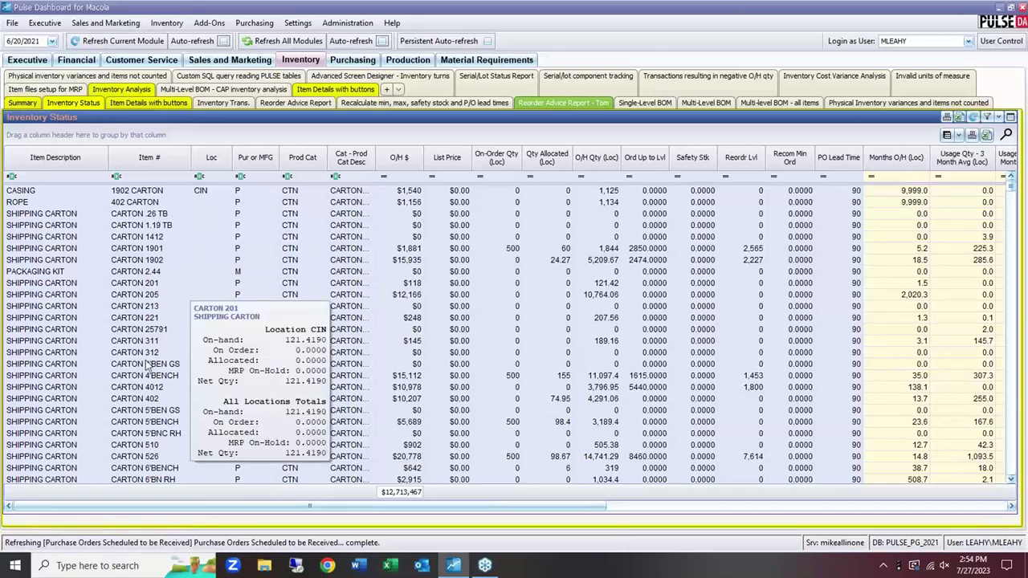
right_click(199, 491)
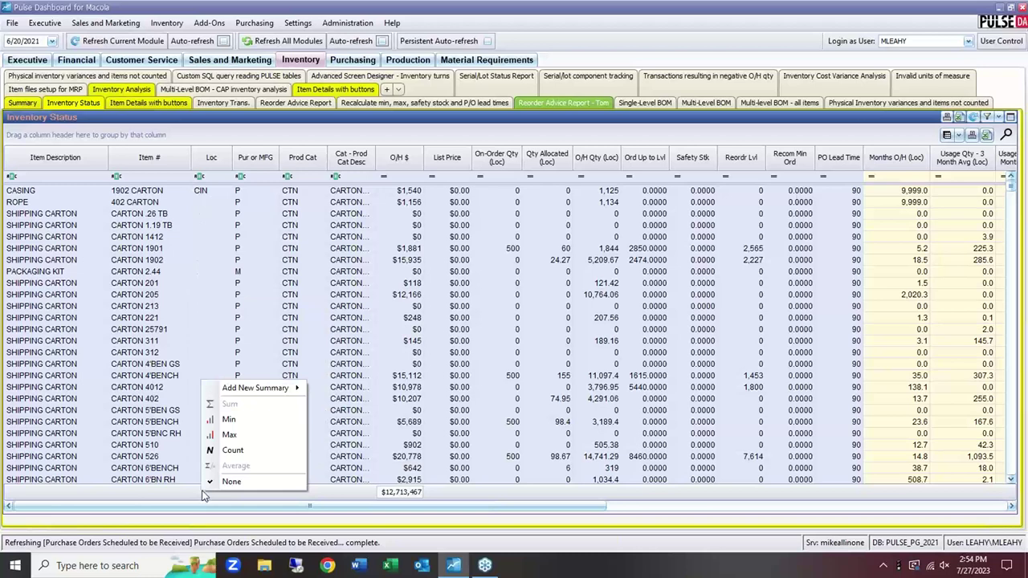
click(232, 450)
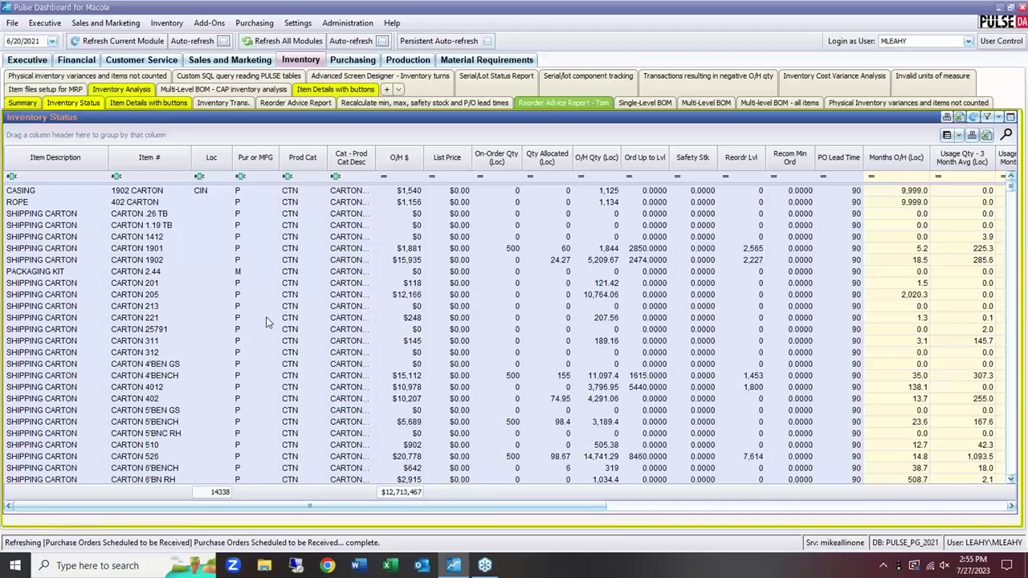
View the Pulse Dashboard version and support information and close it.
click(393, 24)
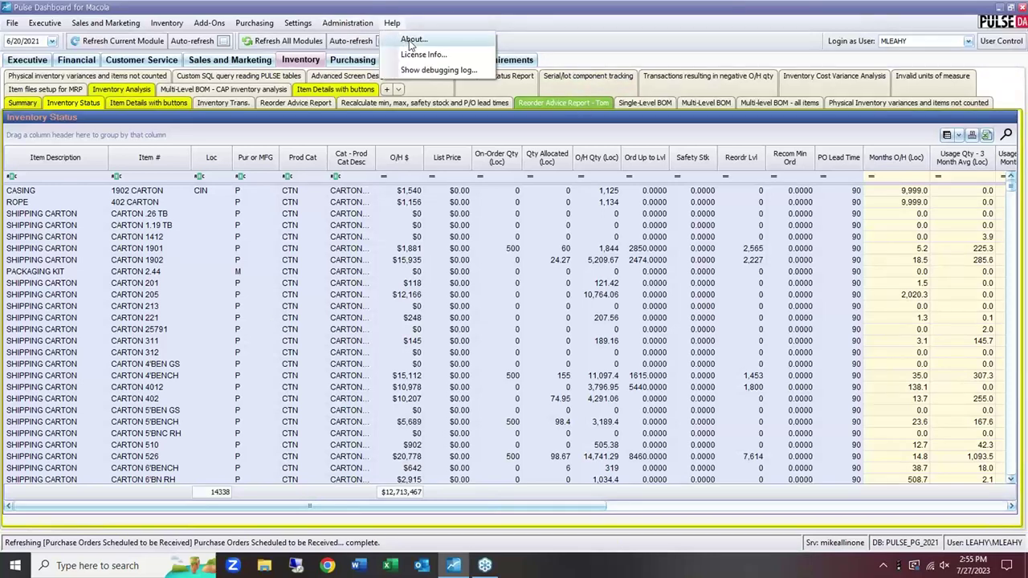
click(413, 39)
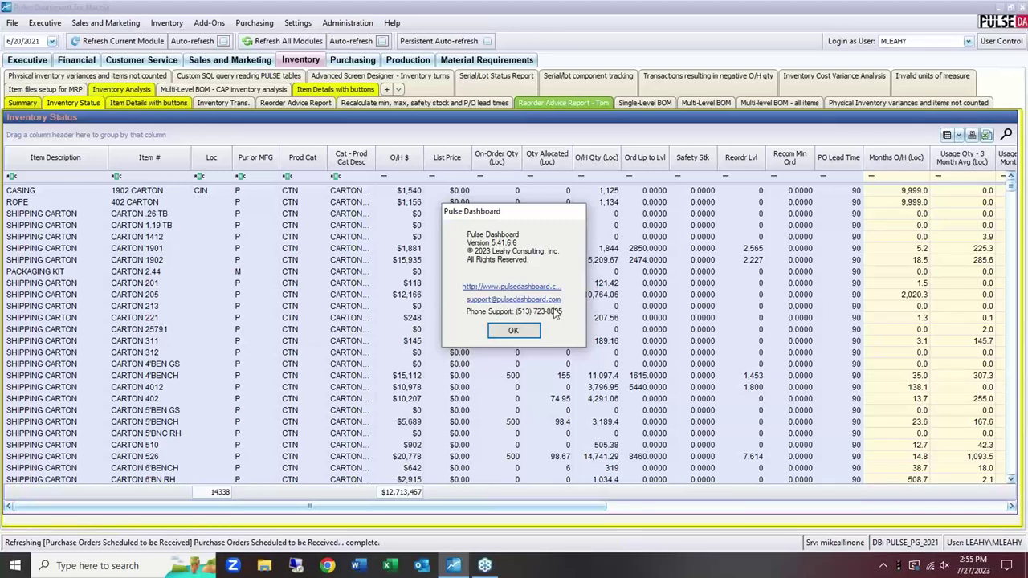
click(512, 332)
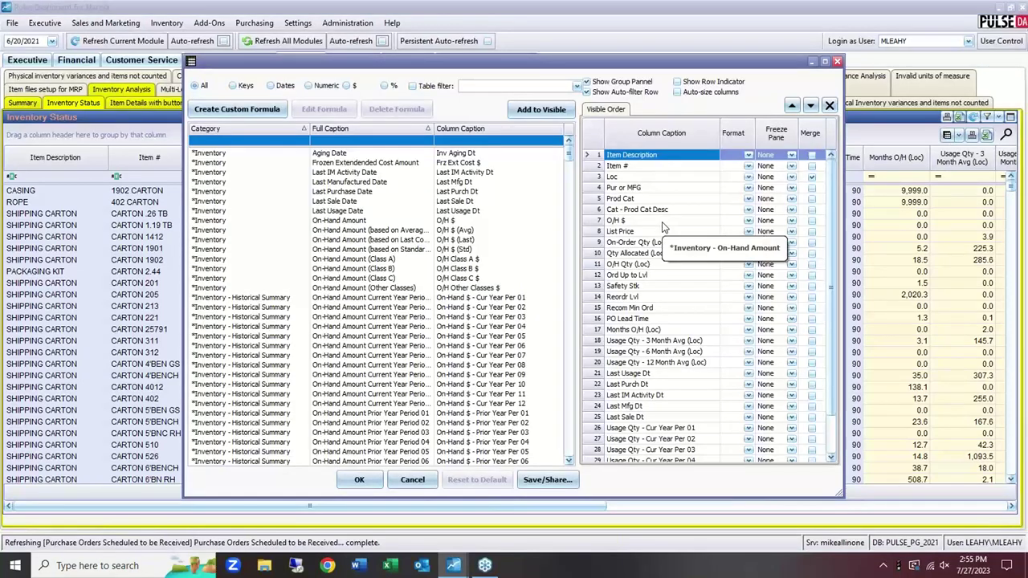
Disable merging for the Loc column of the Inventory Status report and apply the column settings.
click(812, 177)
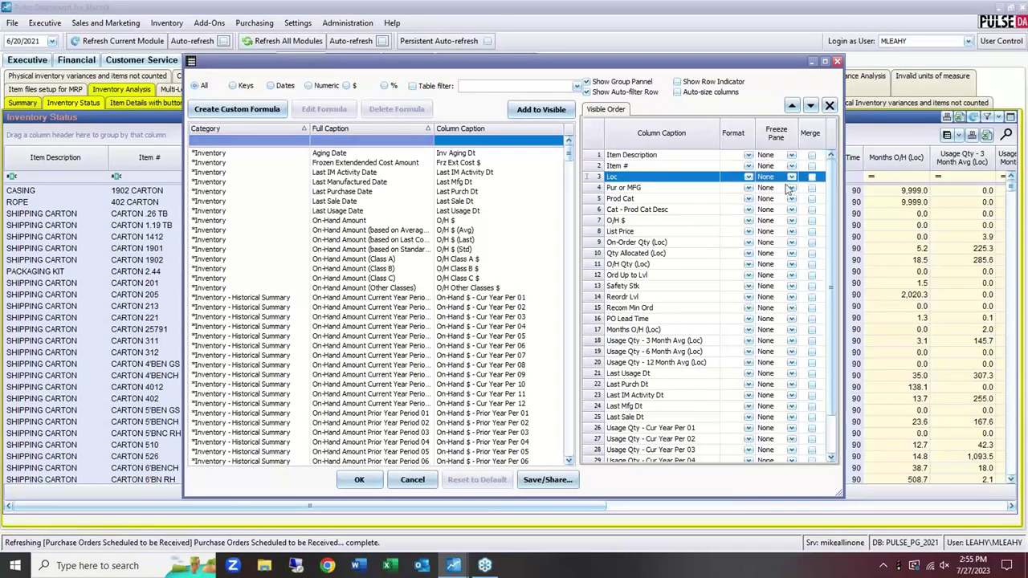
click(363, 482)
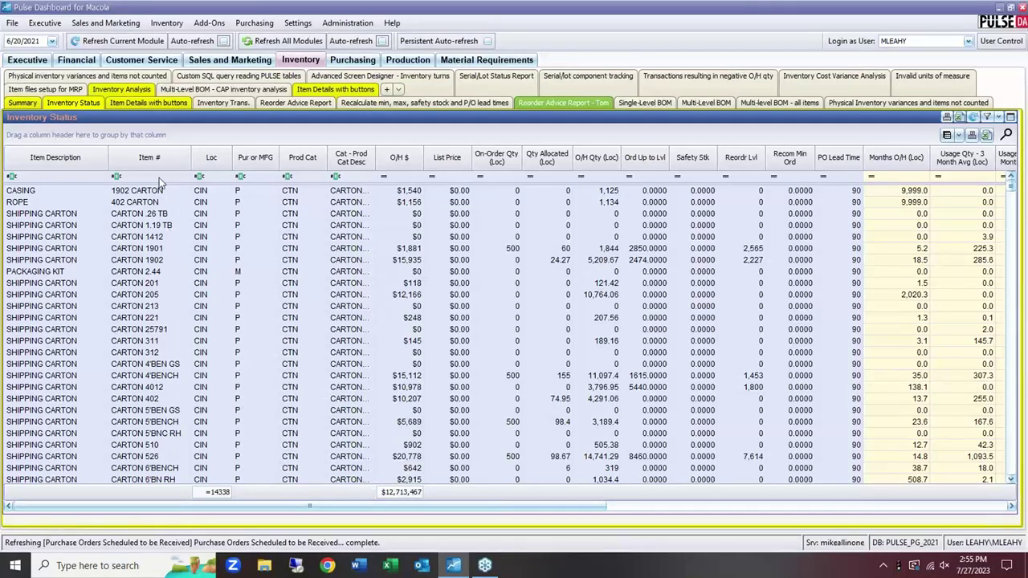
Look through the Publish Tab options for Inventory Status, try publishing to Everyone, then select four individual users and close without publishing.
click(165, 103)
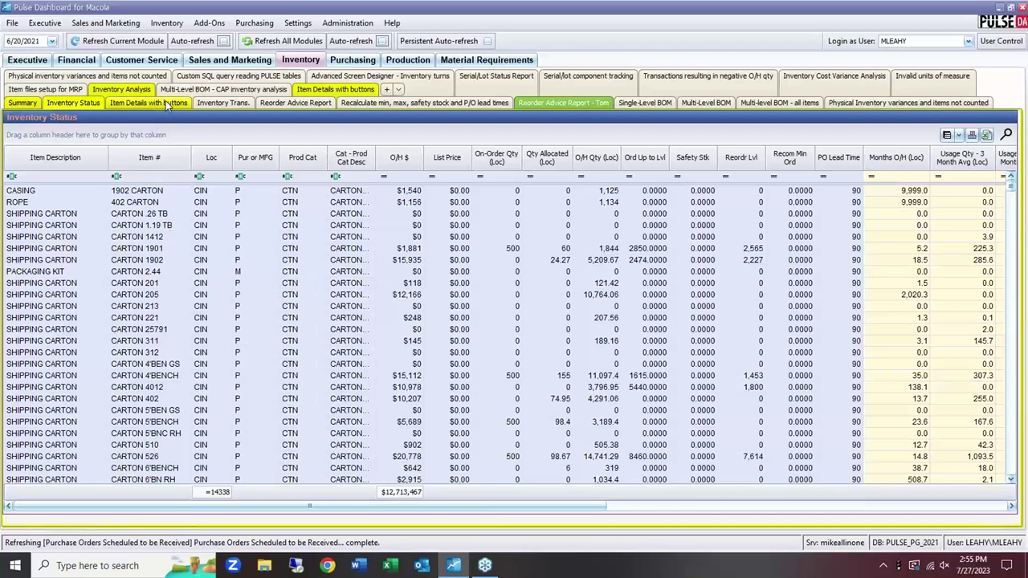
right_click(81, 105)
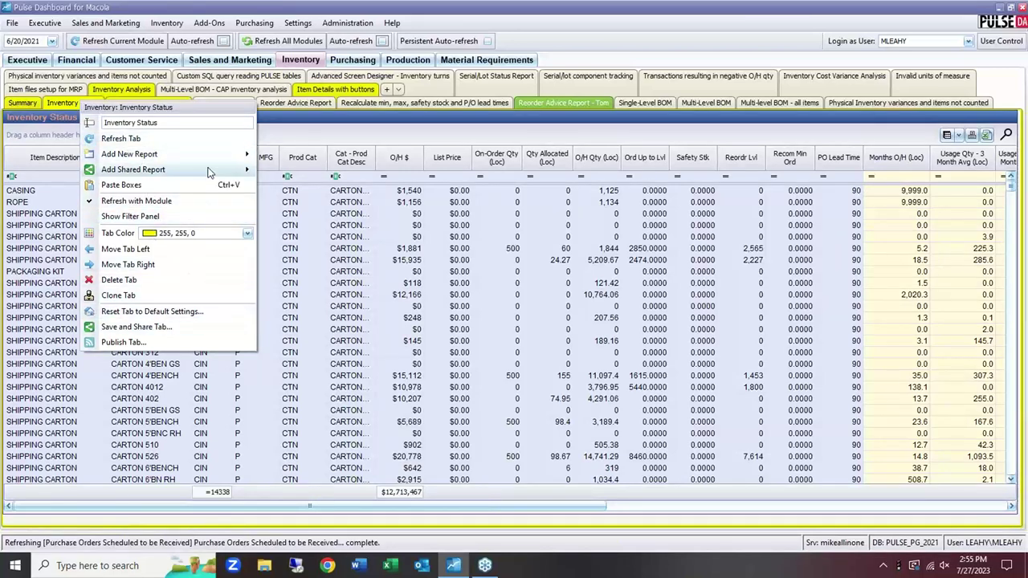
mouse_move(209, 172)
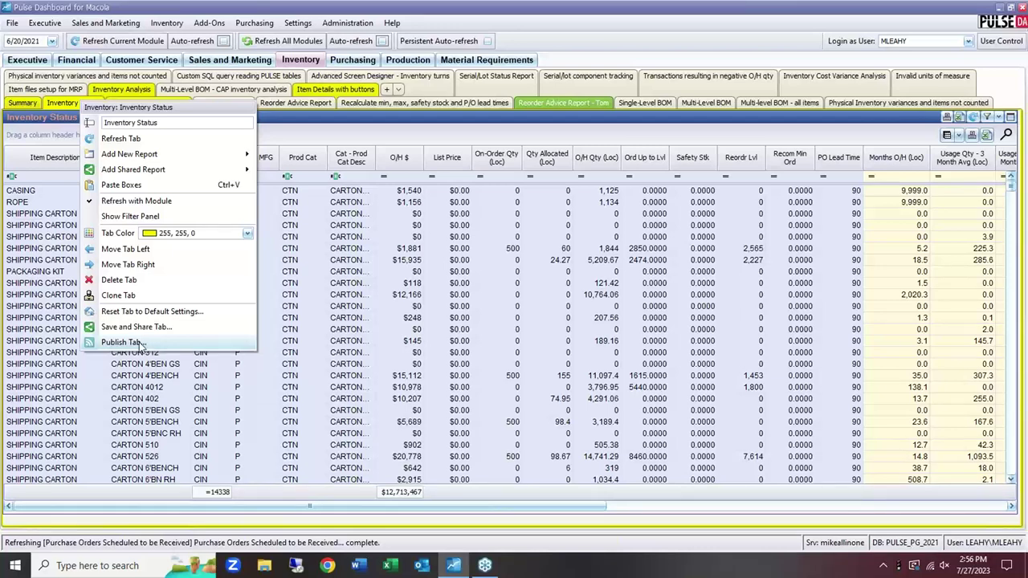
click(143, 344)
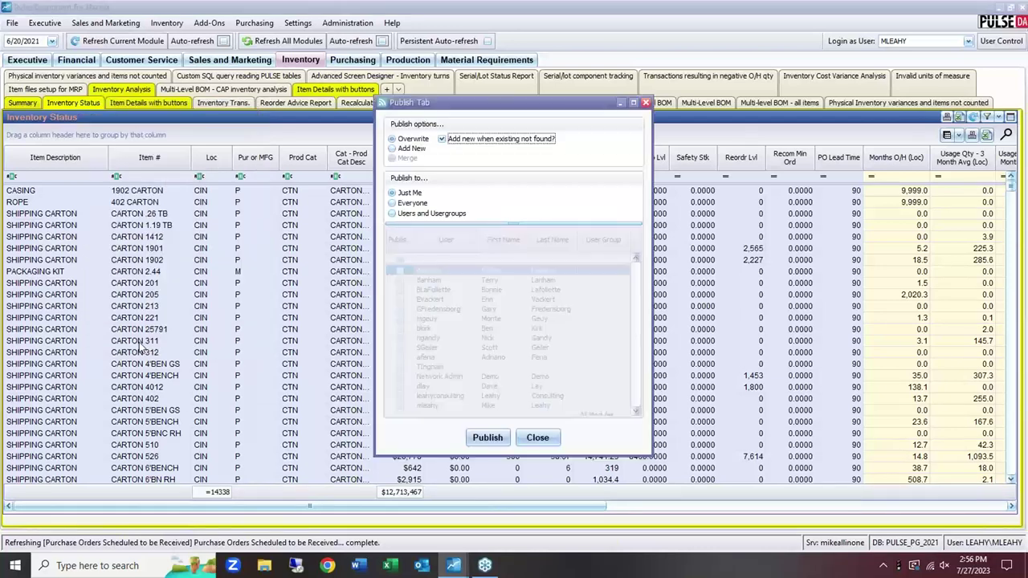
click(408, 204)
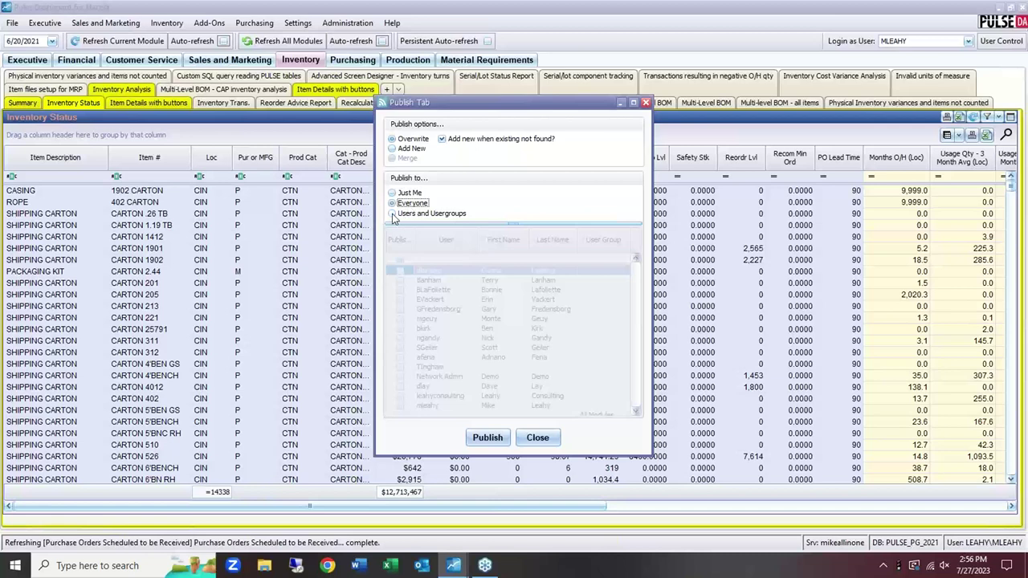
click(393, 213)
click(400, 290)
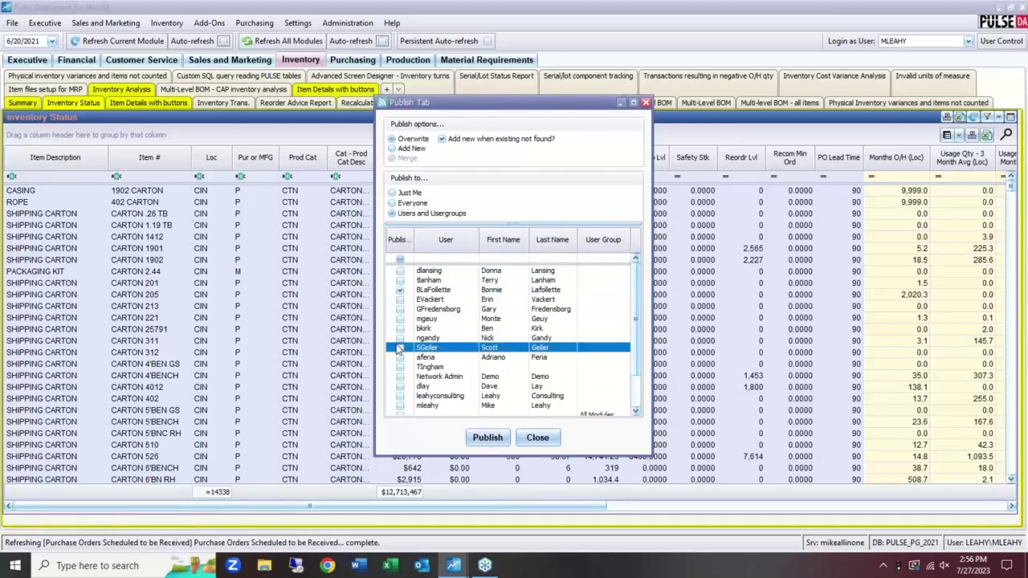
click(400, 348)
click(400, 376)
click(400, 396)
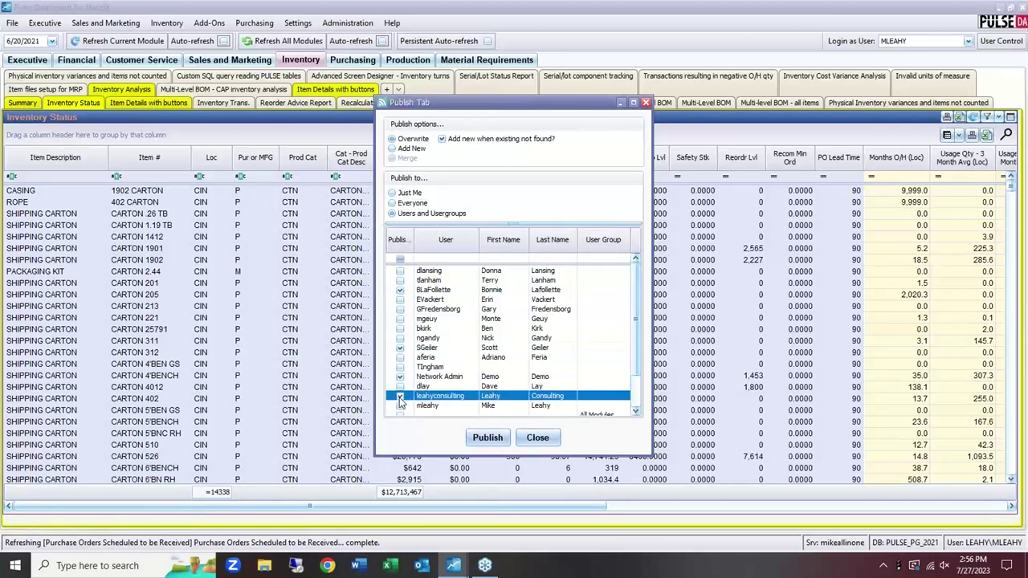
click(536, 438)
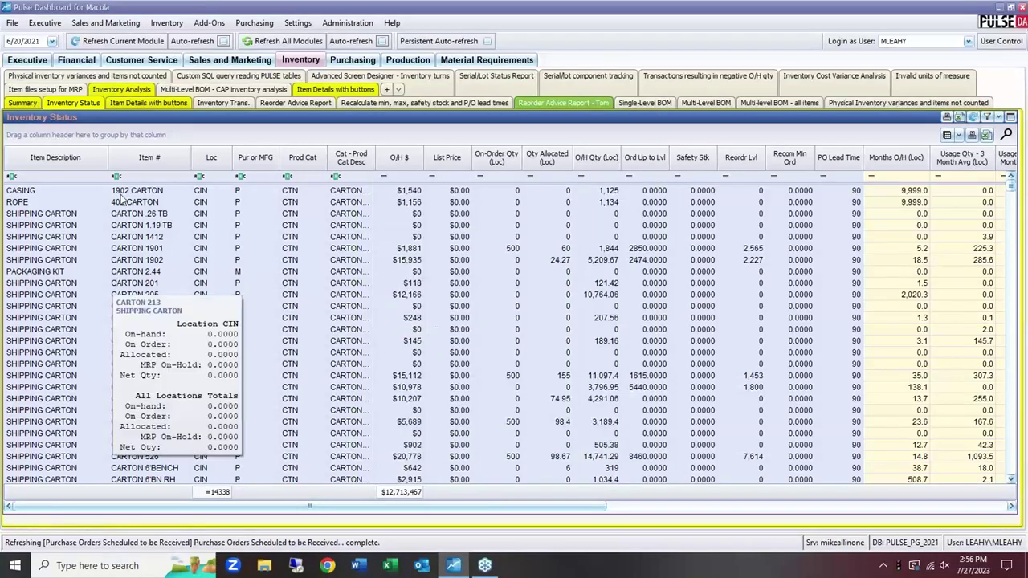
Clone the Inventory Status report to a new window, reposition that window and close it.
mouse_move(128, 221)
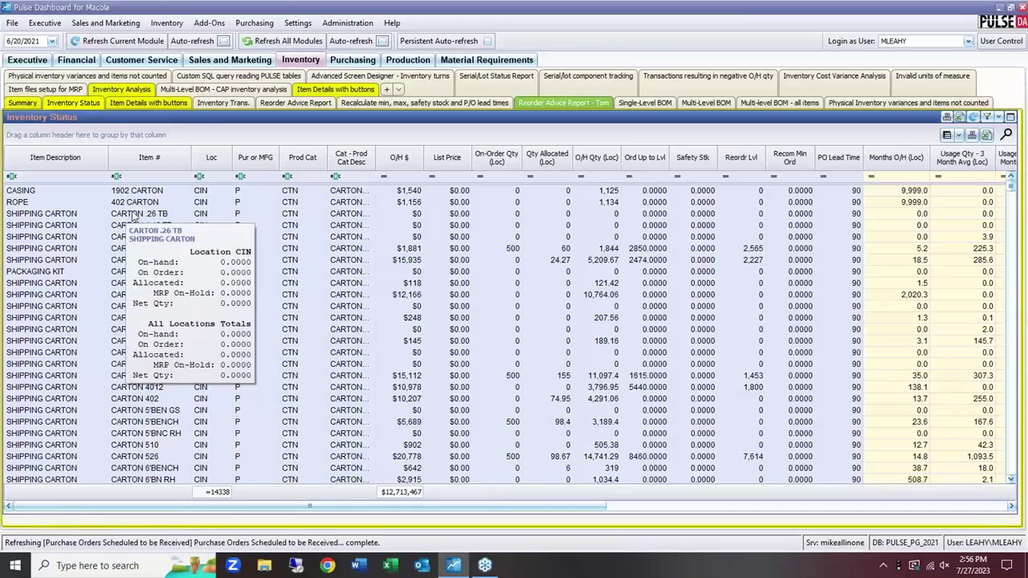
mouse_move(159, 171)
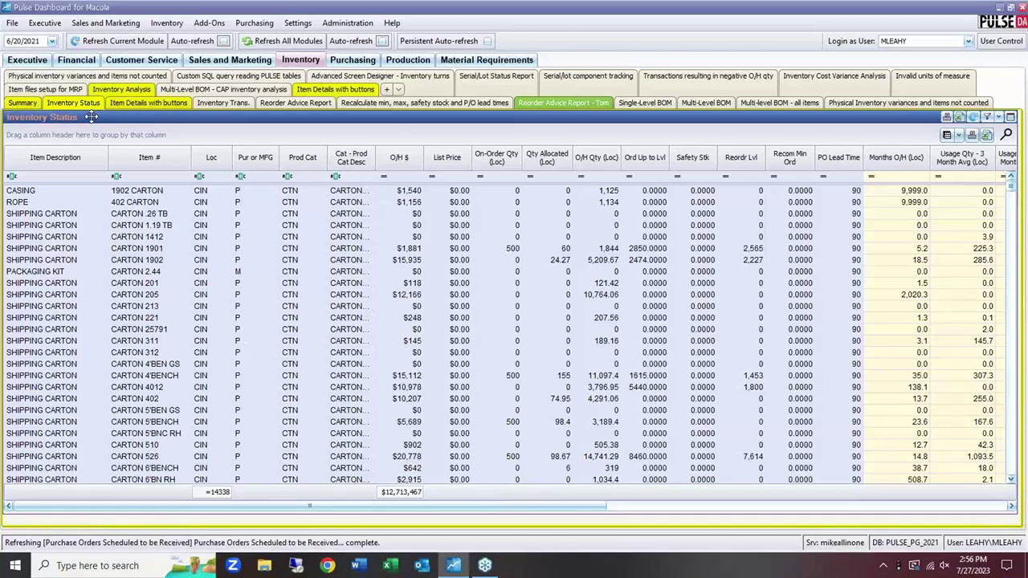
right_click(144, 118)
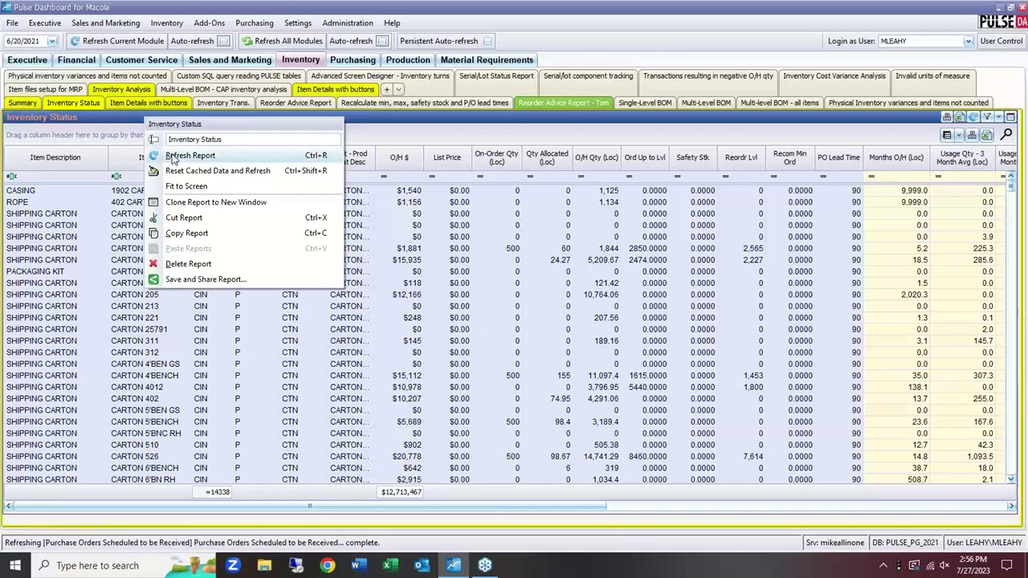
drag(225, 140, 175, 140)
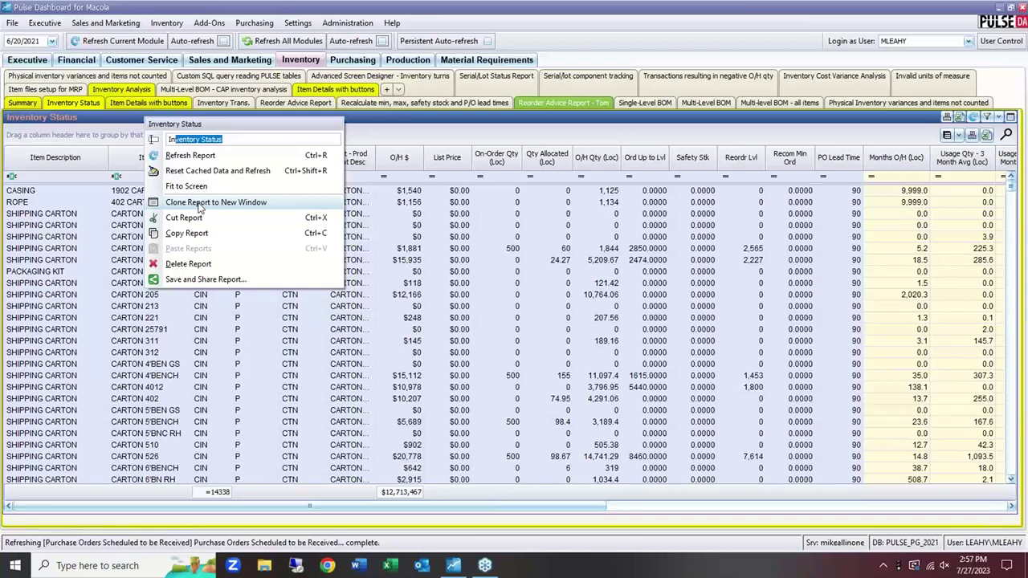
click(200, 203)
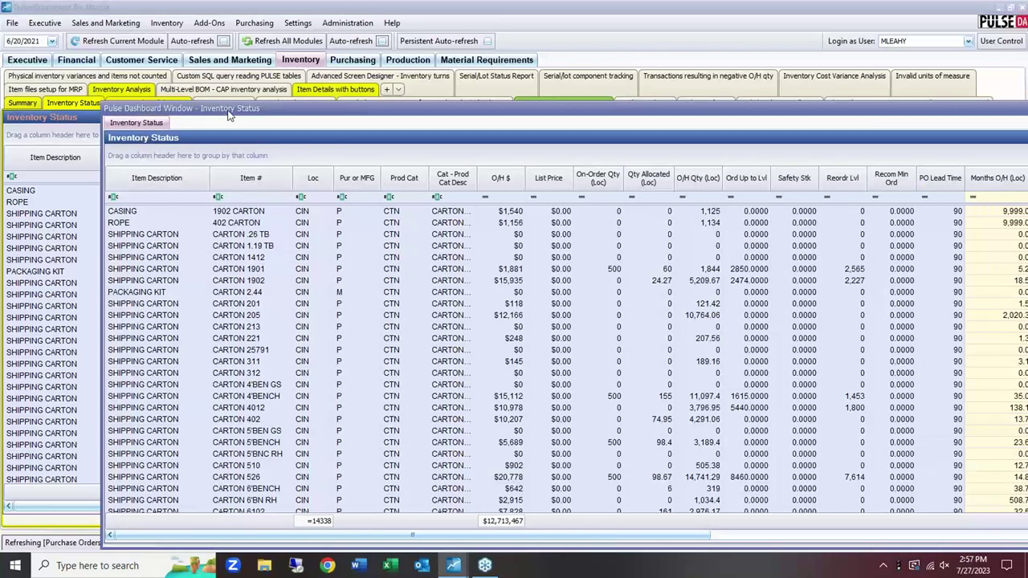
drag(238, 112, 38, 95)
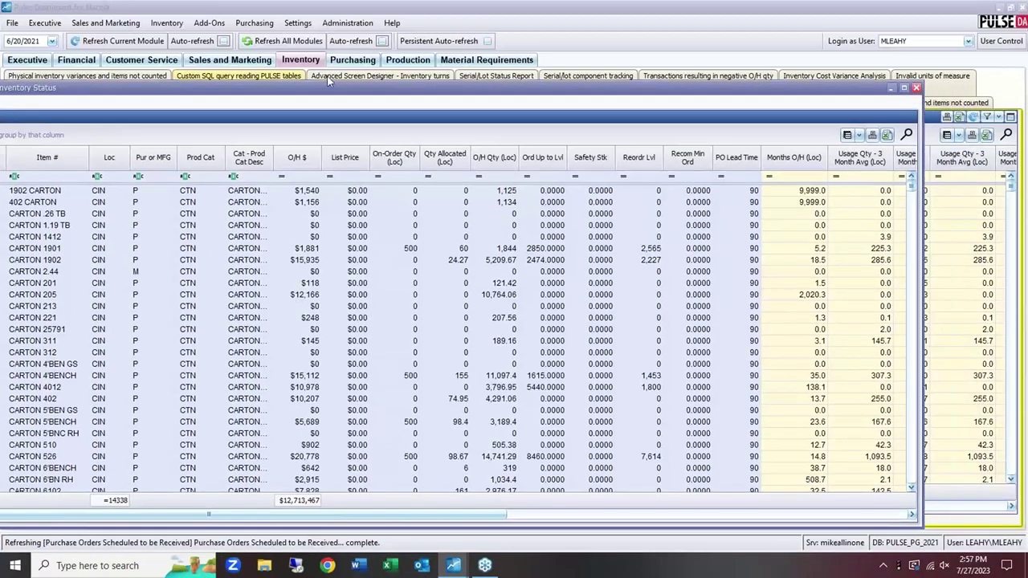
click(915, 88)
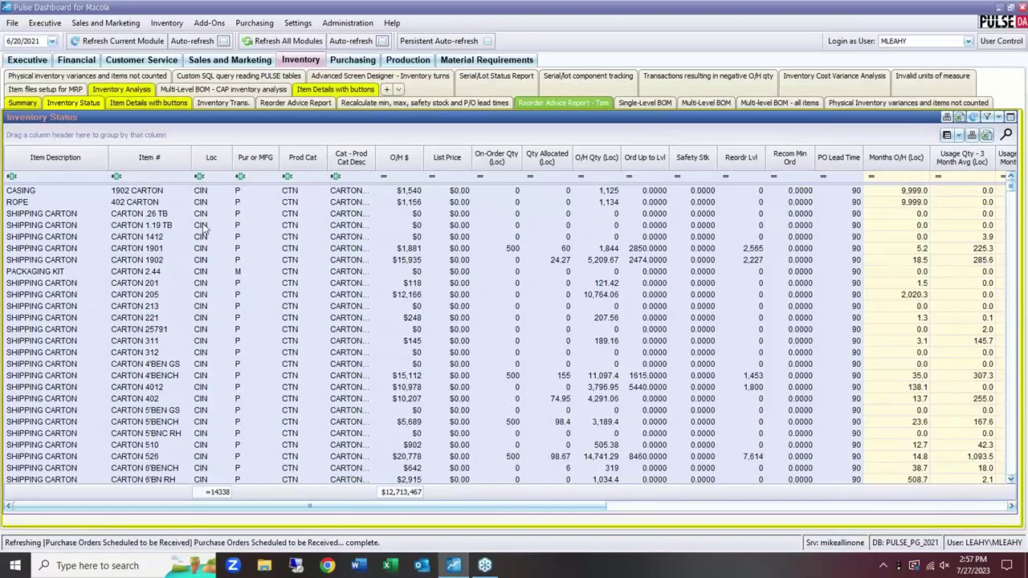
Examine the report options and tab options of Inventory Status, with a brief look at the Executive module.
right_click(174, 119)
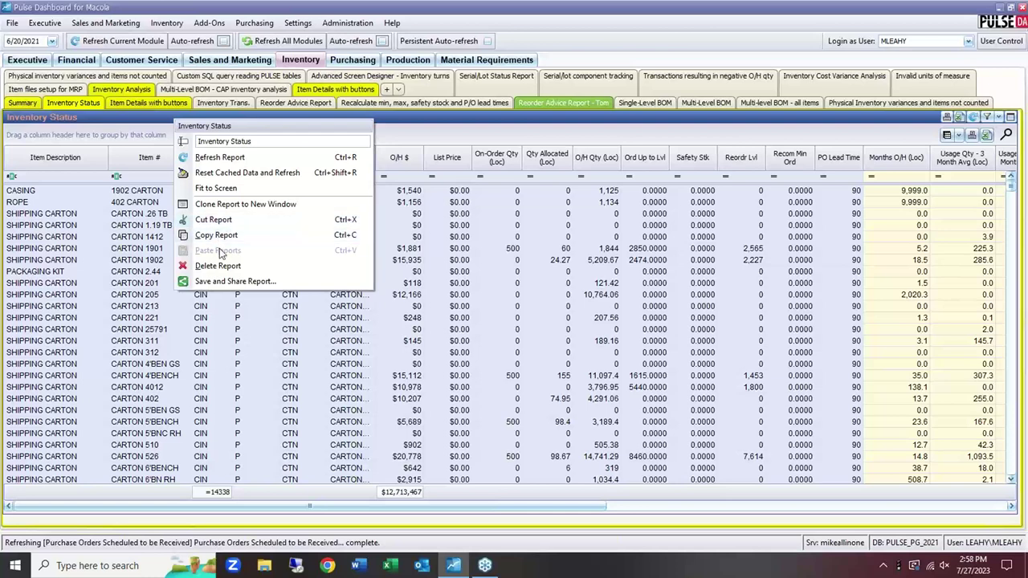
click(147, 134)
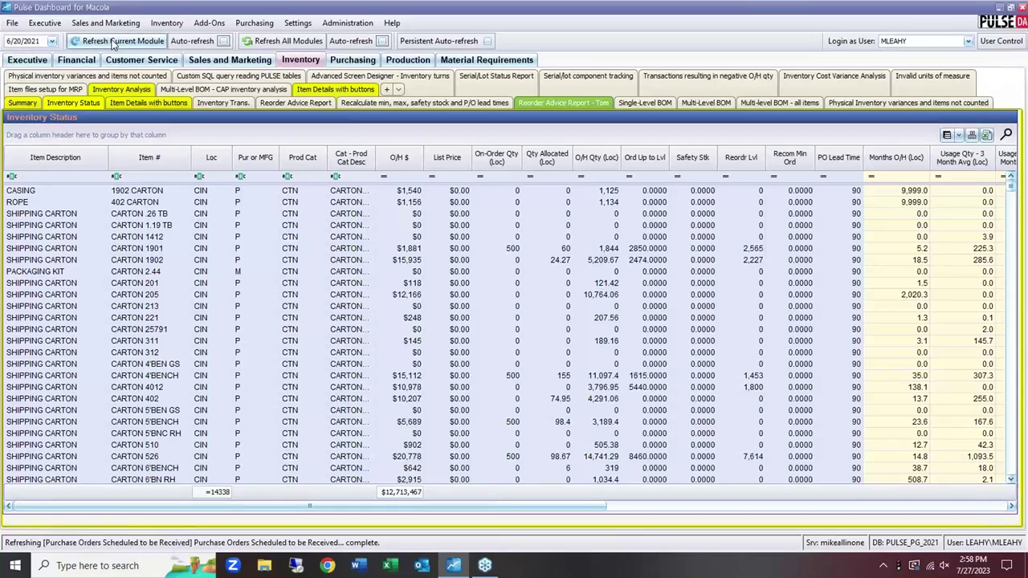
click(31, 61)
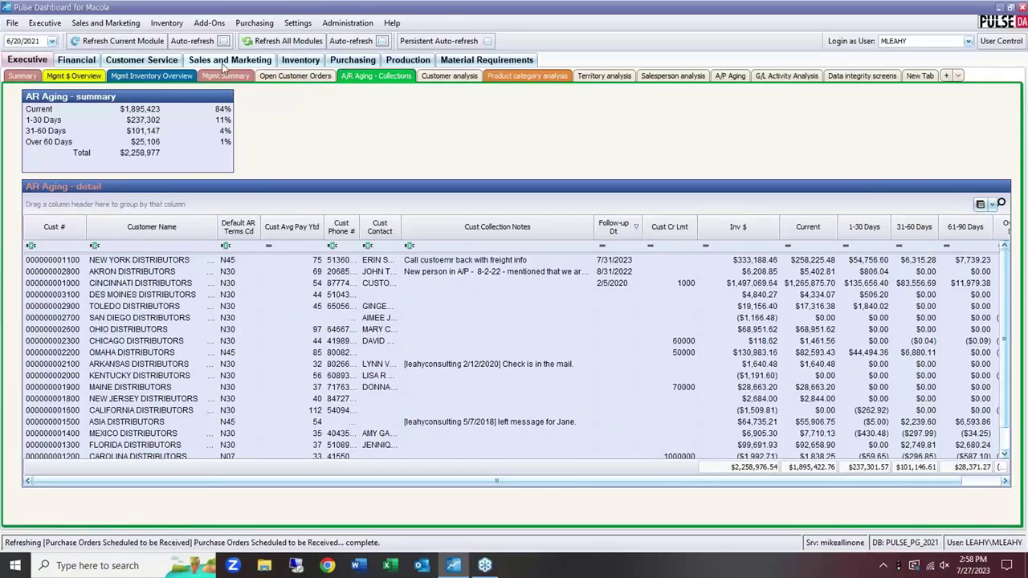
click(301, 60)
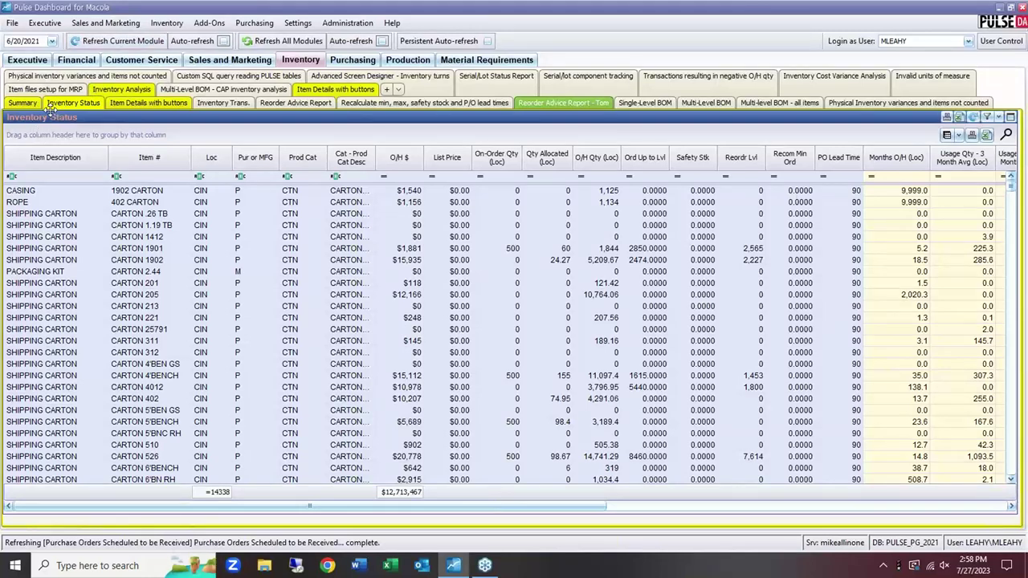
right_click(91, 105)
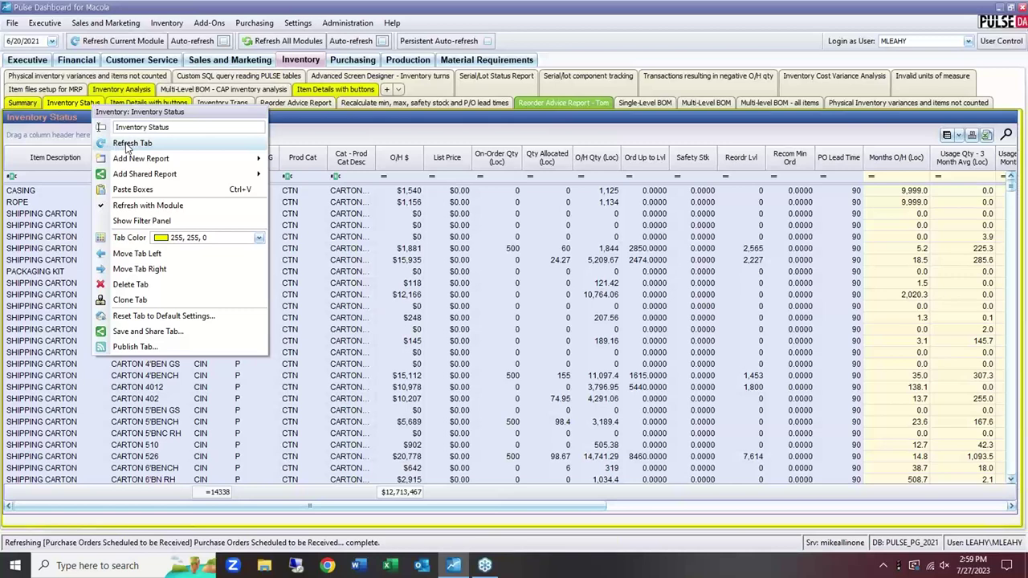
Refresh only the Inventory Exceptions Summary report on the Inventory module's Summary tab.
click(31, 107)
mouse_move(32, 145)
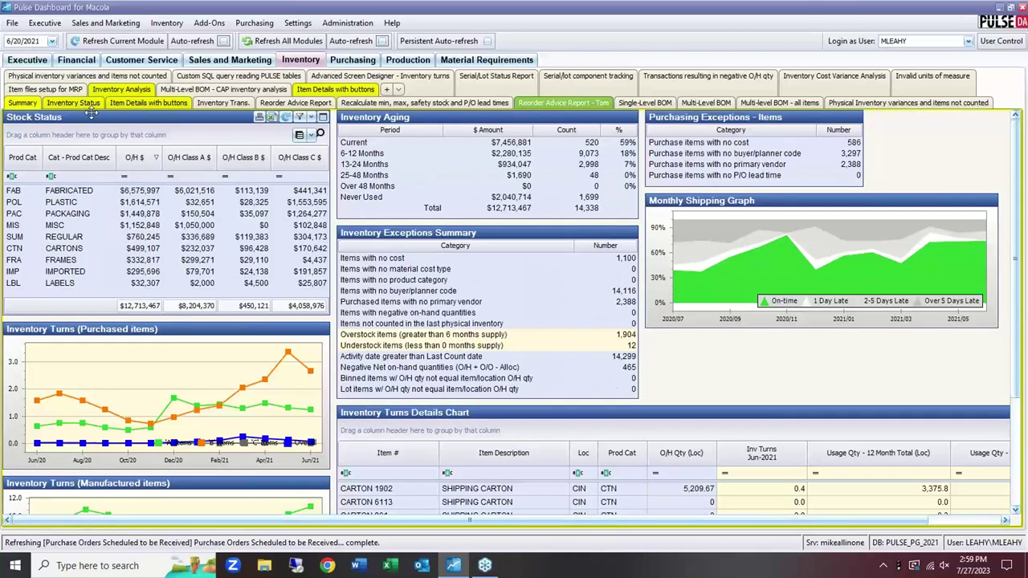
right_click(95, 117)
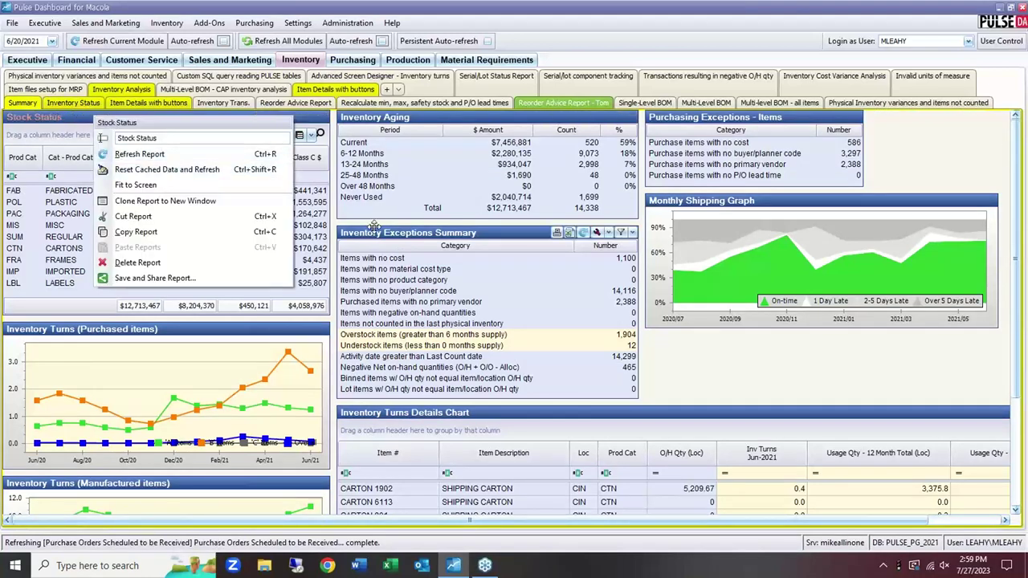
click(466, 234)
right_click(466, 234)
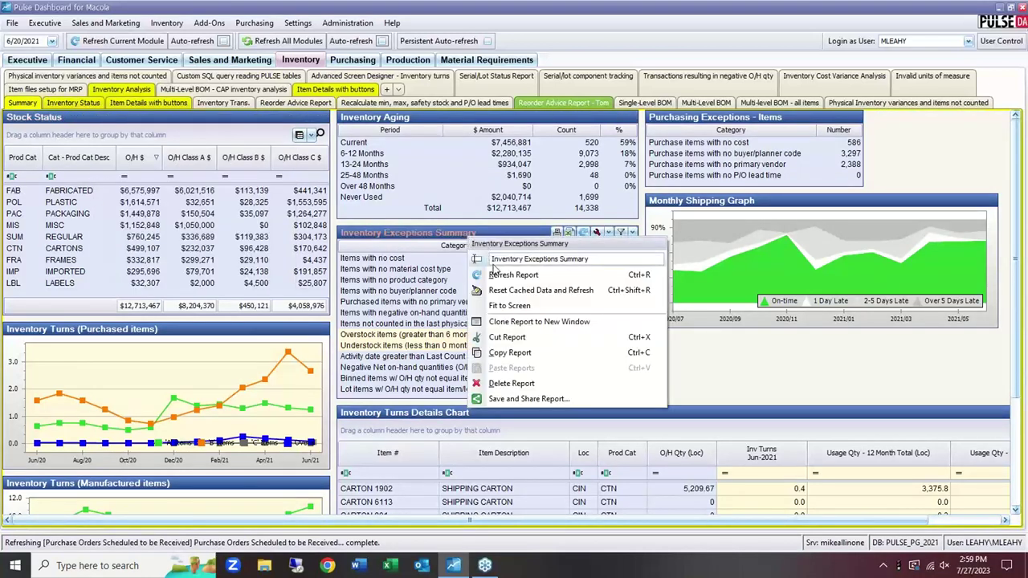
click(474, 232)
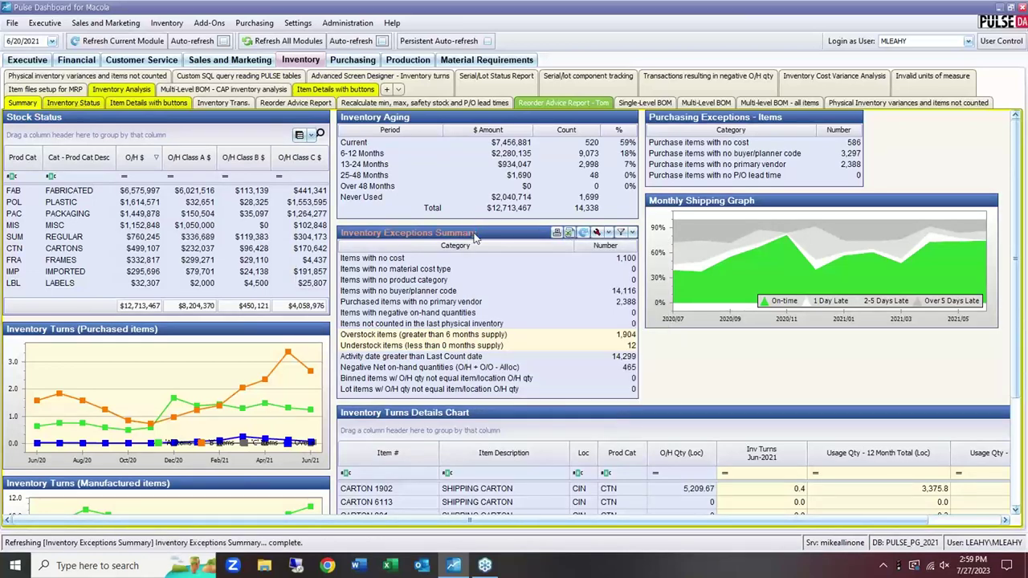
right_click(476, 237)
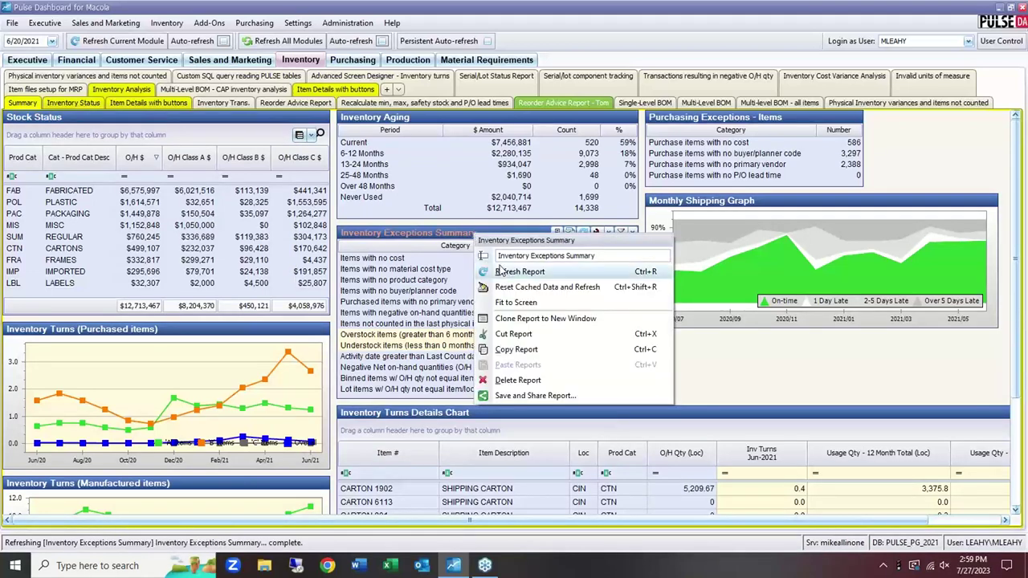
click(519, 271)
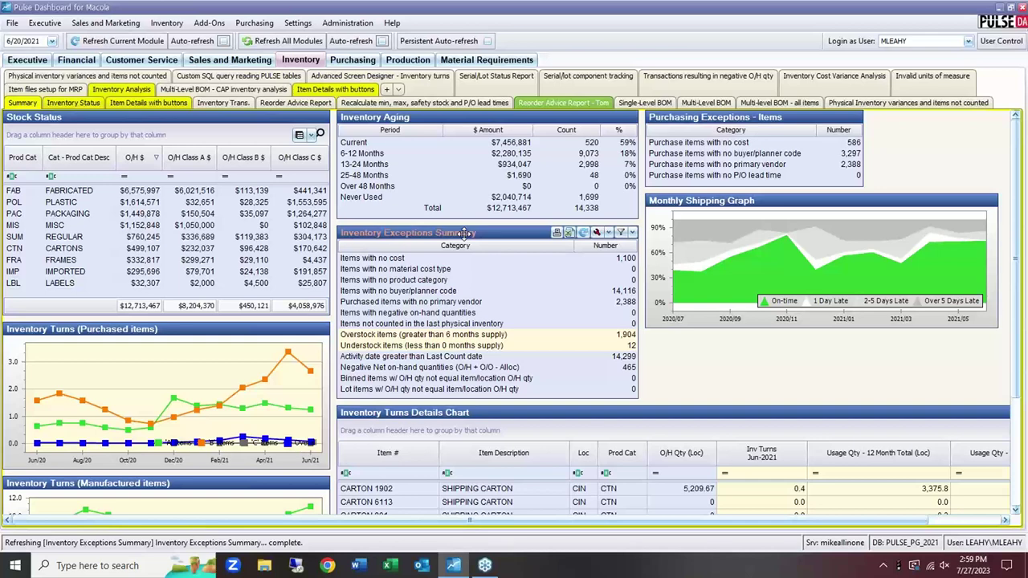
Return to the Inventory Status tab, refresh its report and check the report's refresh options.
click(74, 103)
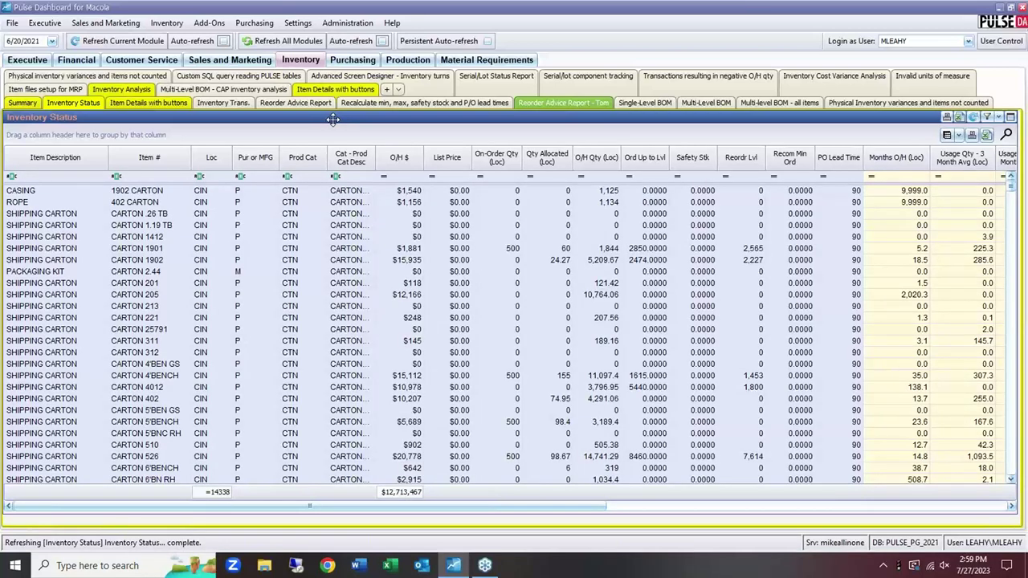
right_click(333, 118)
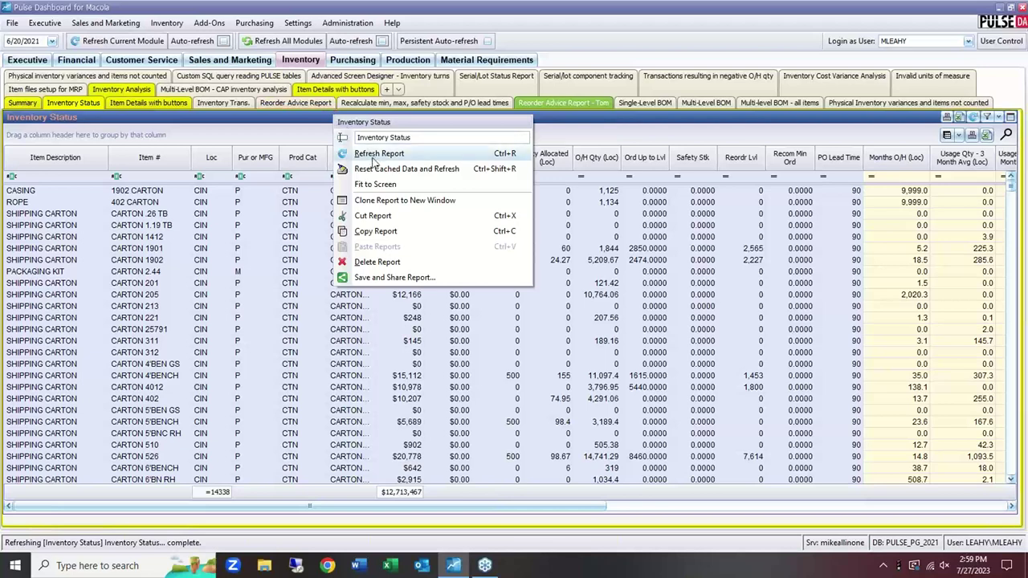
click(300, 118)
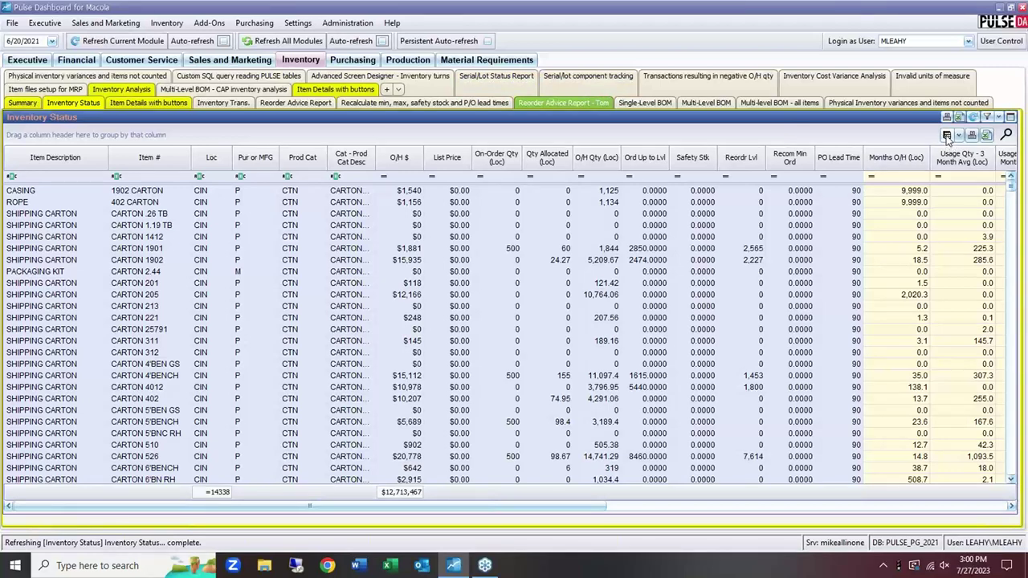
Search the available columns for Inventory Status by column caption containing "mat" and clear that filter.
click(948, 137)
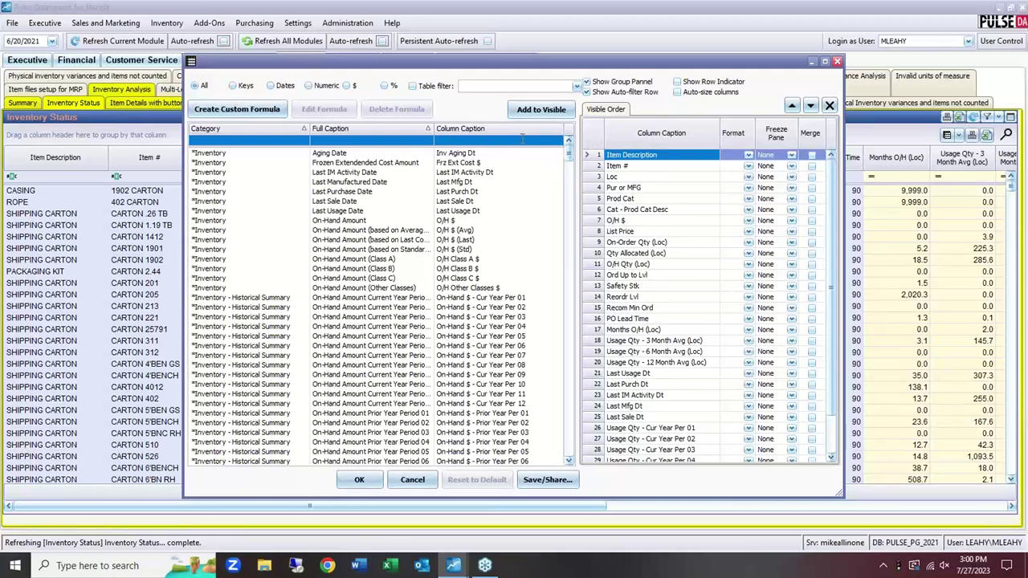
click(439, 140)
text(mat)
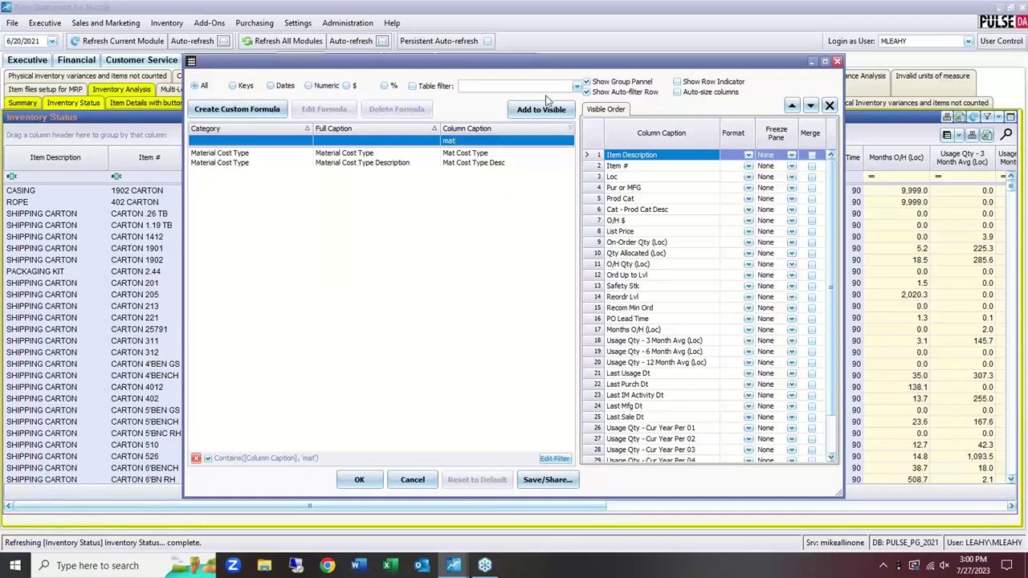
click(456, 141)
key(BackSpace)
key(BackSpace)
key(BackSpace)
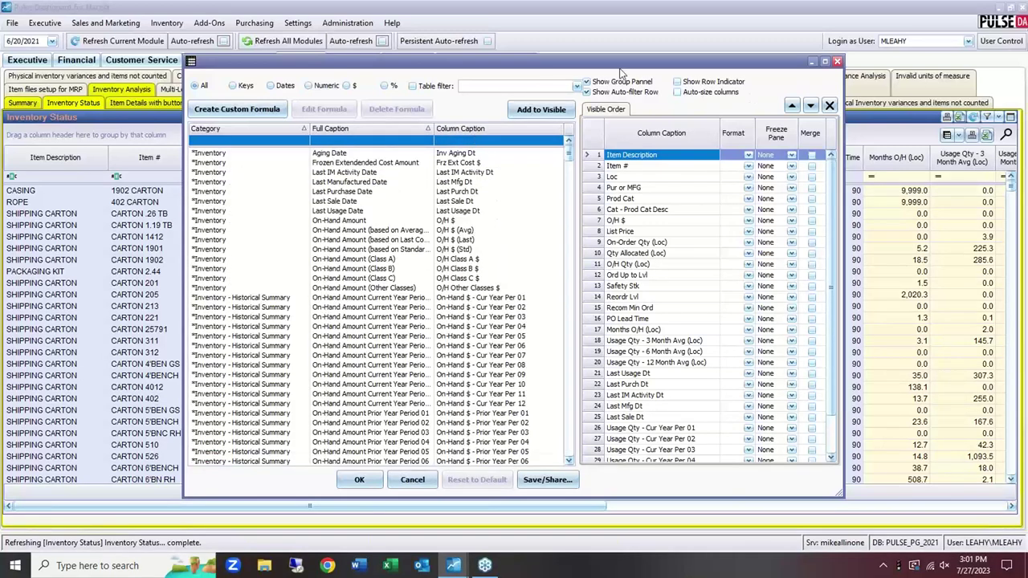
Filter the available columns by full caption containing "mater" and add Mat Cost Type to the visible columns of Inventory Status.
click(358, 140)
text(ma)
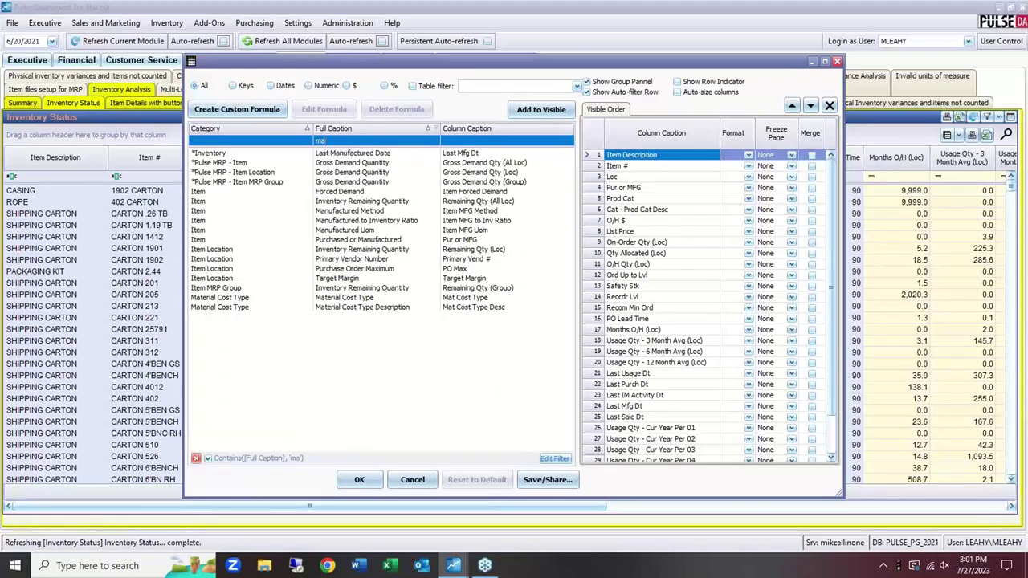
text(ter)
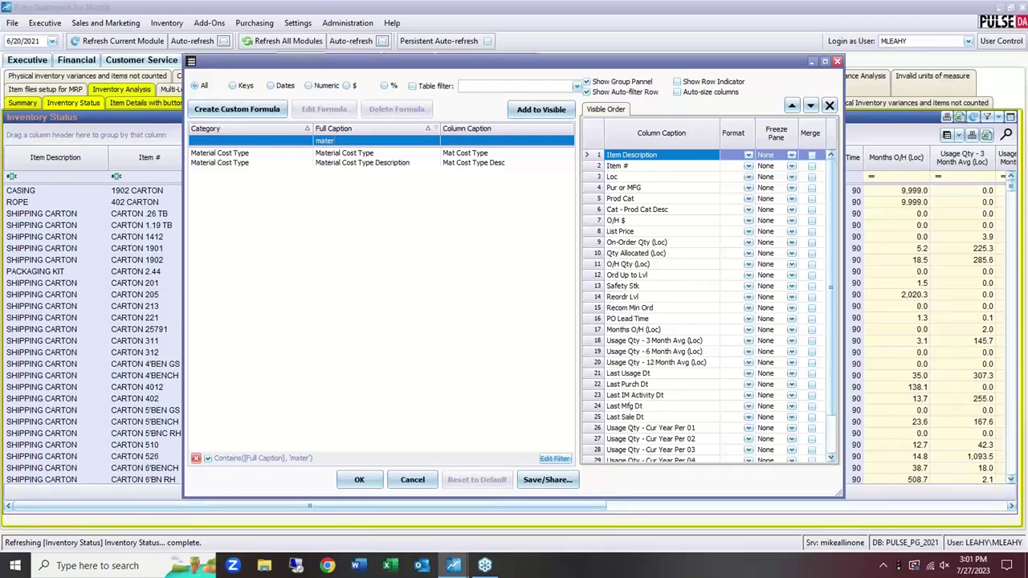
double_click(462, 157)
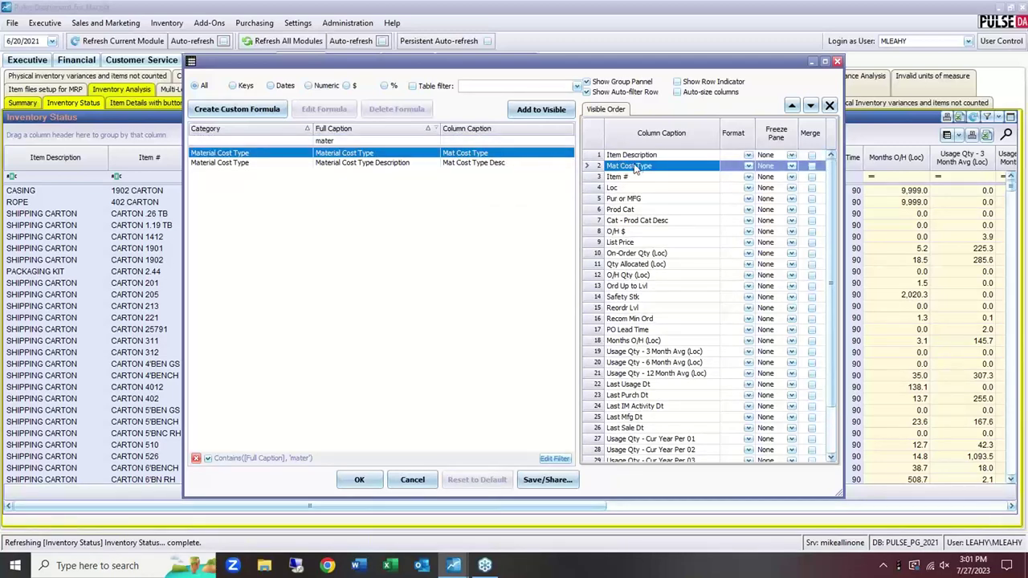
Add Mat Cost Type Desc to the visible columns of Inventory Status and apply the column selection.
click(469, 163)
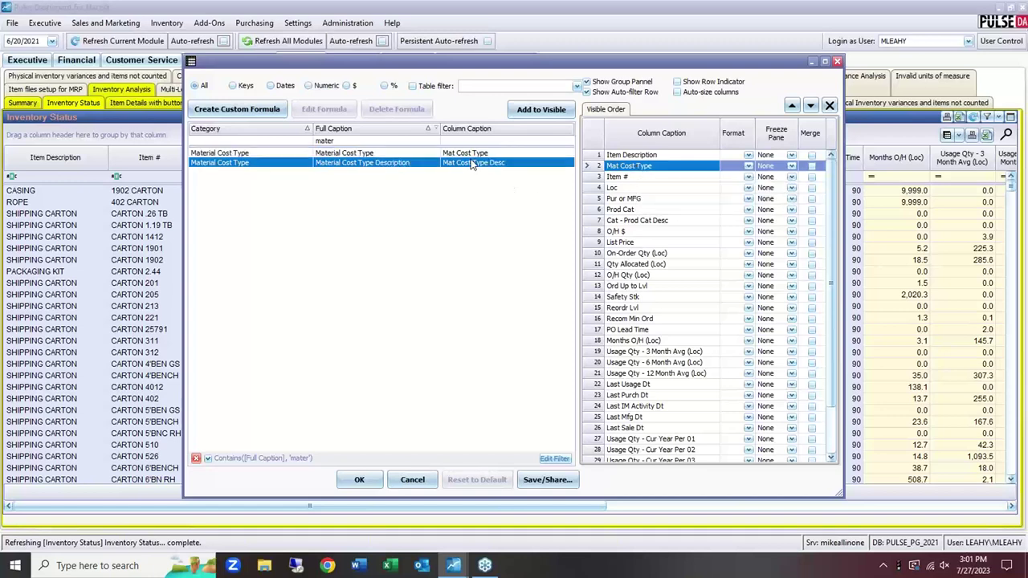
click(523, 112)
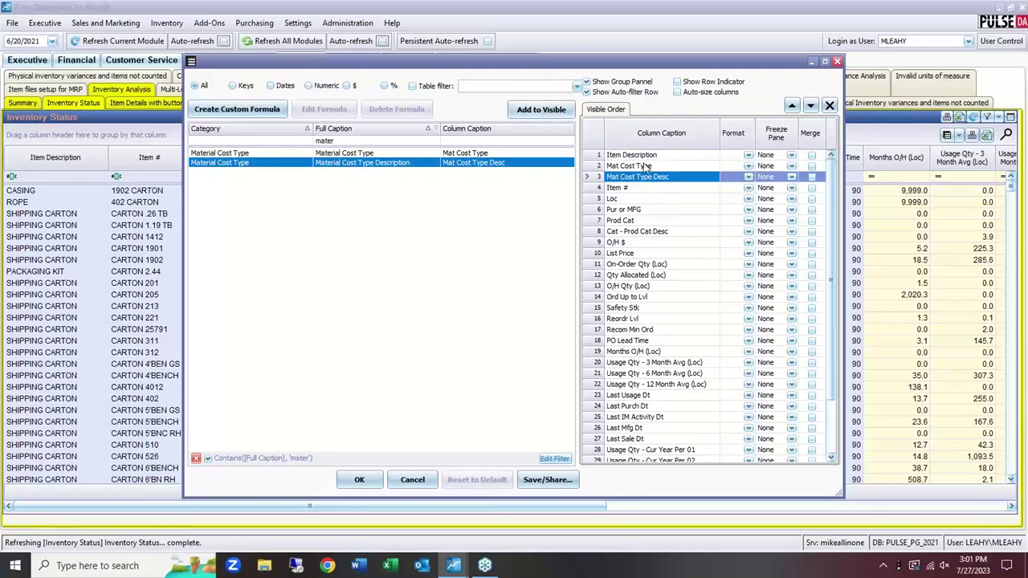
click(359, 479)
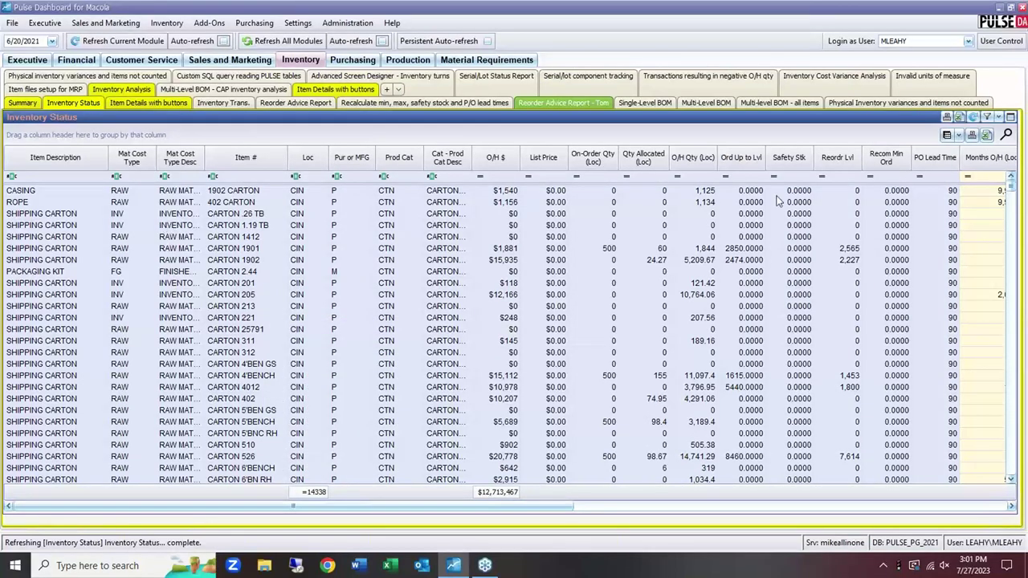
Browse the inventory and historical summary columns available for Inventory Status and close the column selection without applying changes.
click(948, 137)
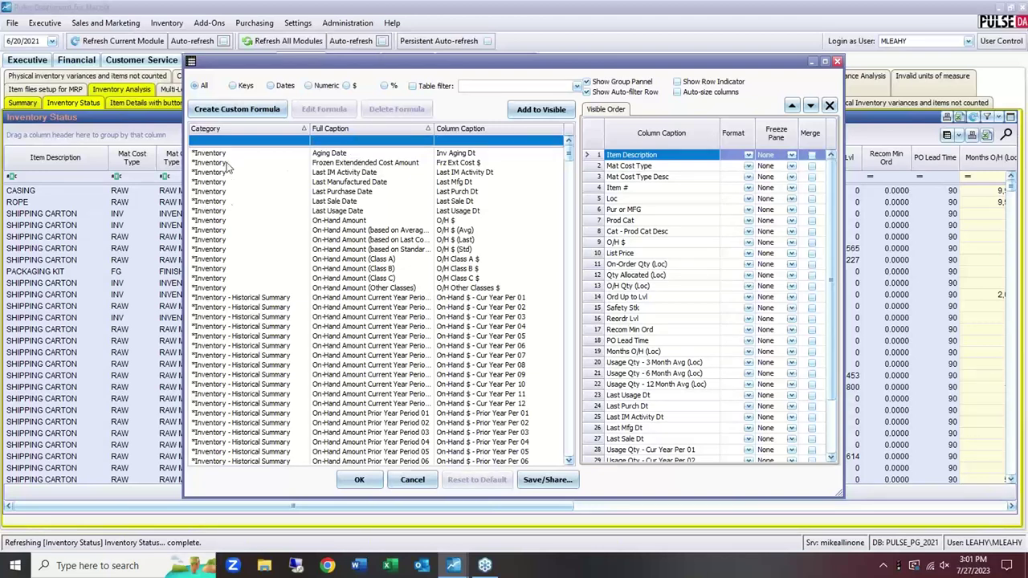
click(235, 231)
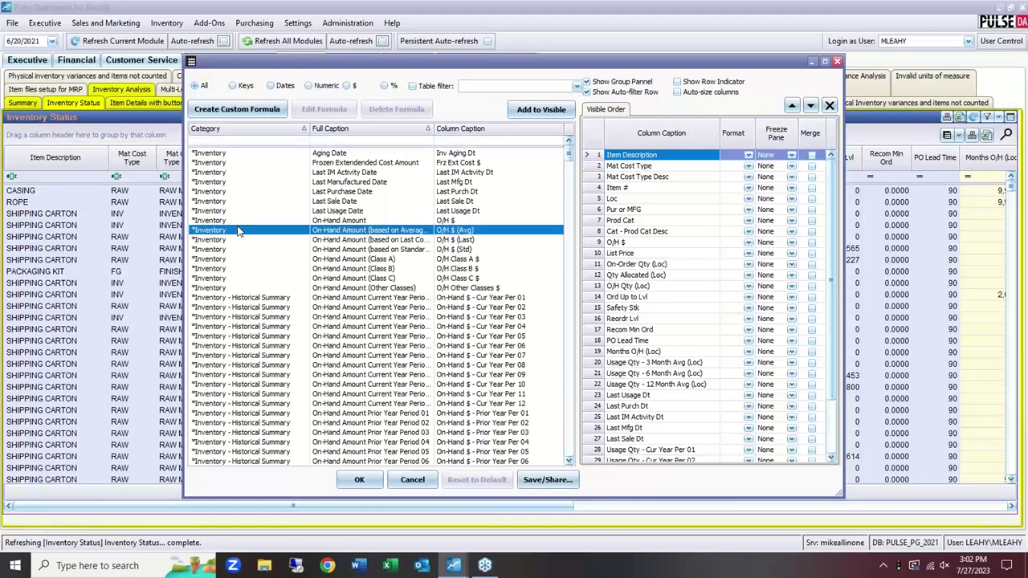
scroll(237, 232, down, 10)
scroll(238, 231, down, 12)
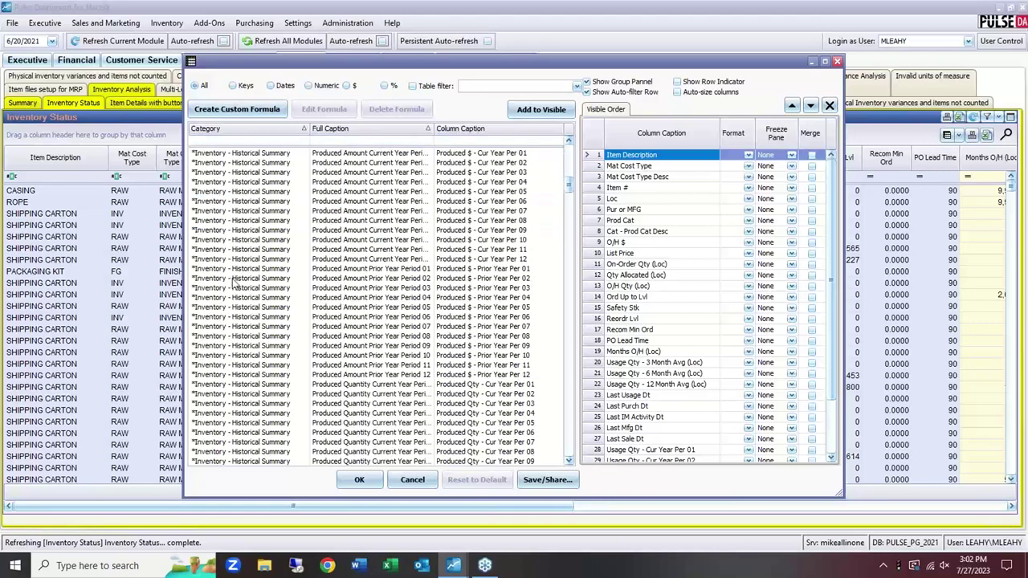
drag(568, 191, 589, 383)
drag(591, 388, 542, 186)
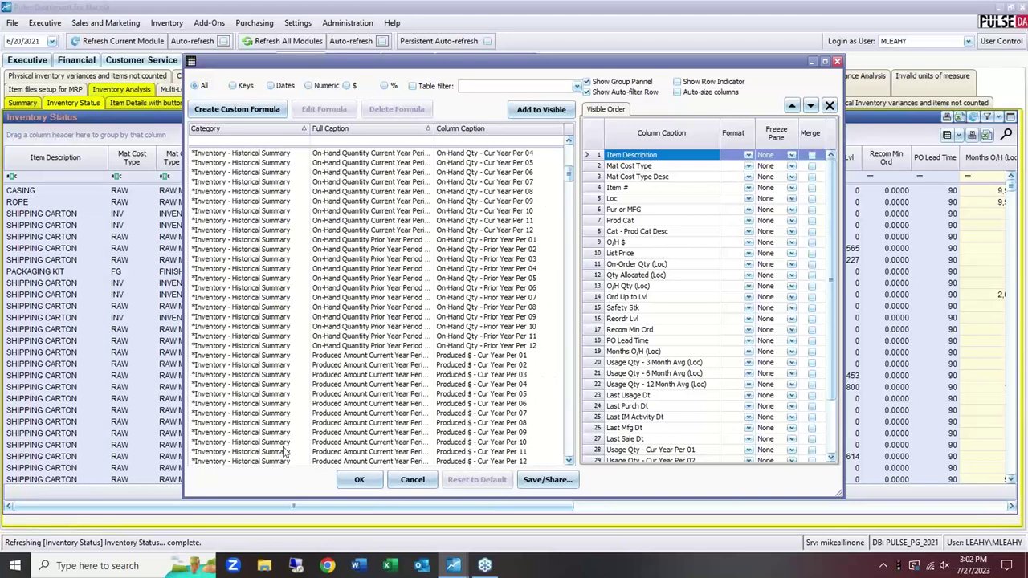
click(405, 479)
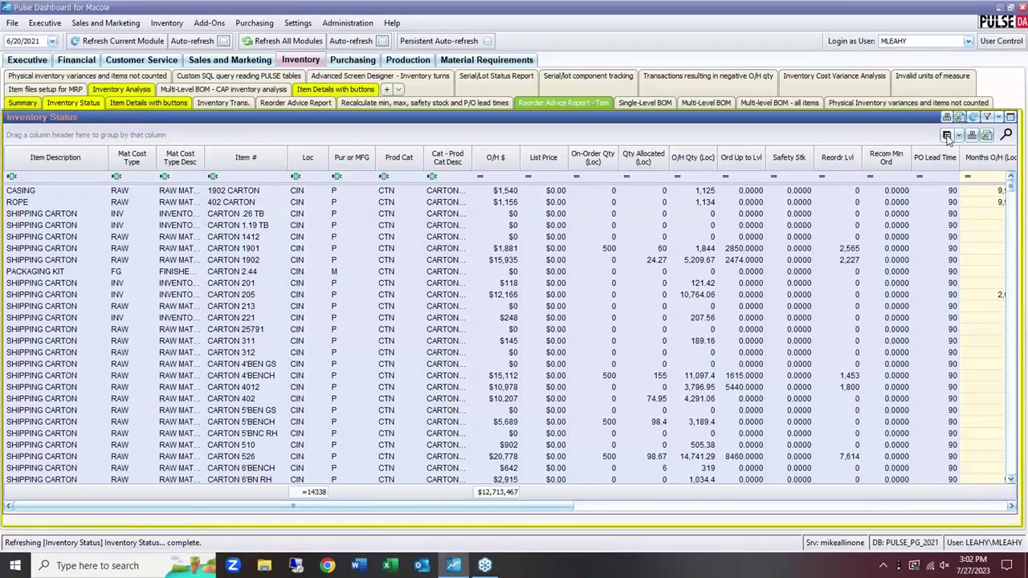
Filter the available Inventory Status columns by full caption containing "mater" and pick out the Material Cost Type and description entries.
click(947, 135)
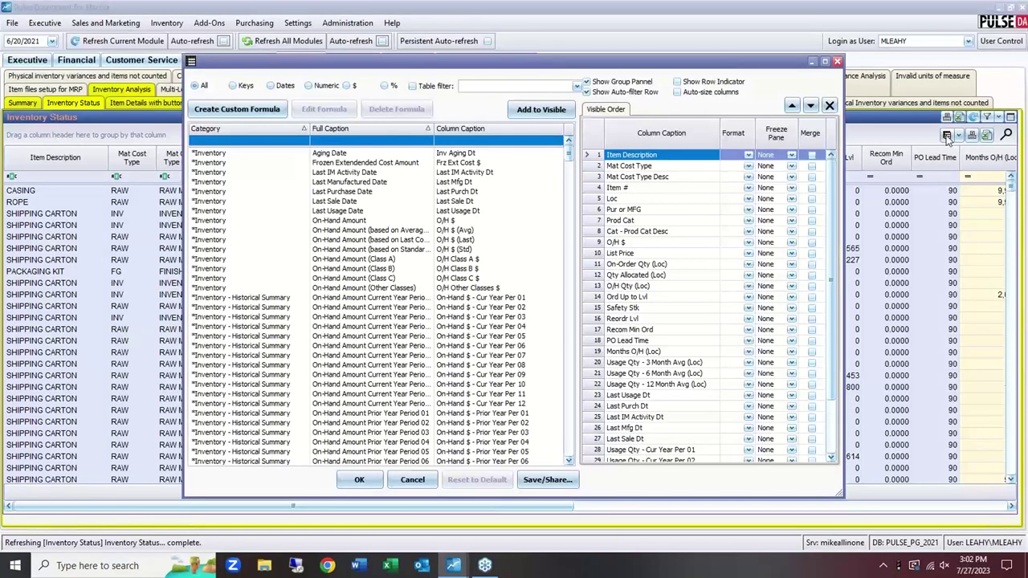
click(369, 142)
text(m)
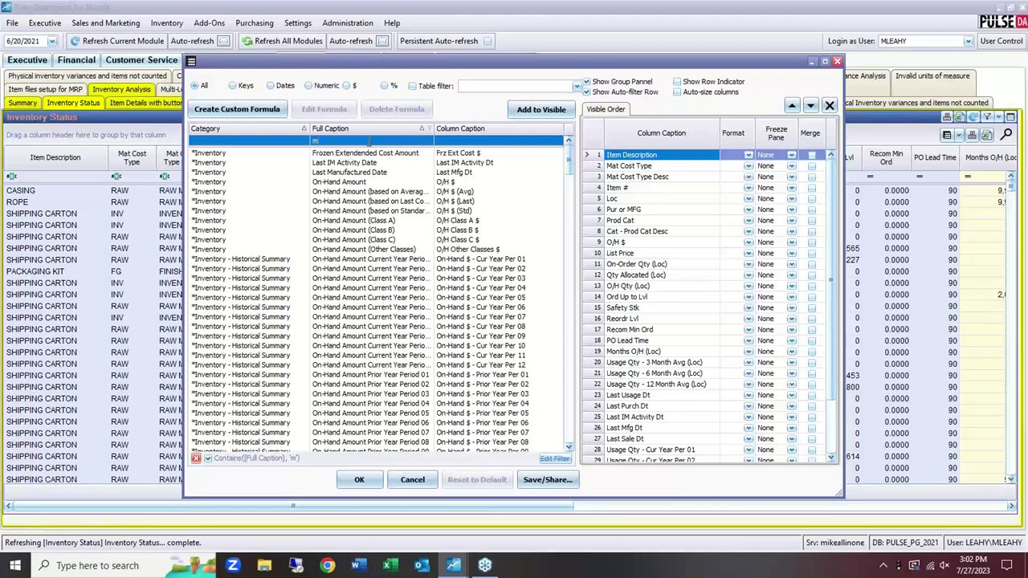
text(atr)
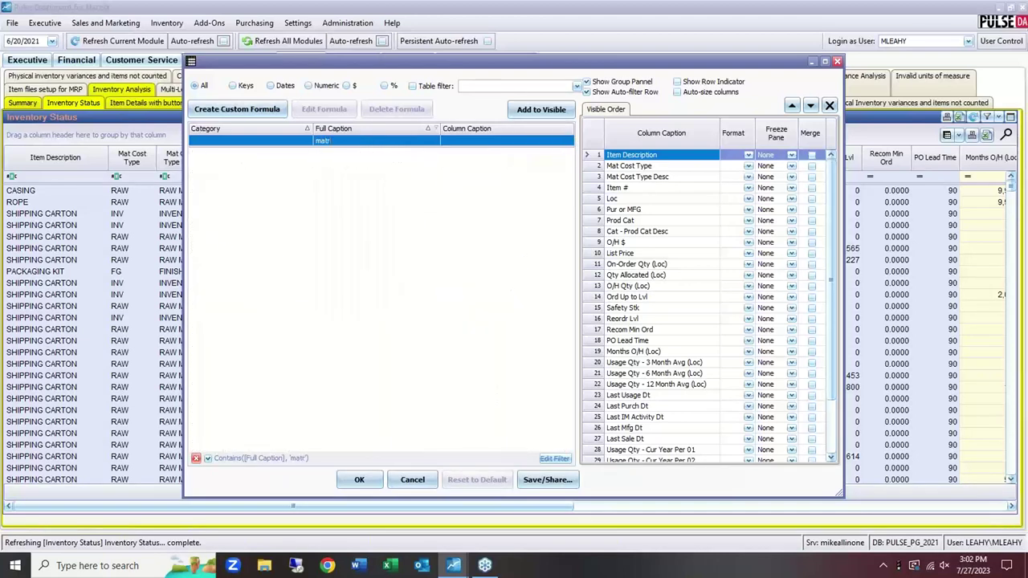
key(BackSpace)
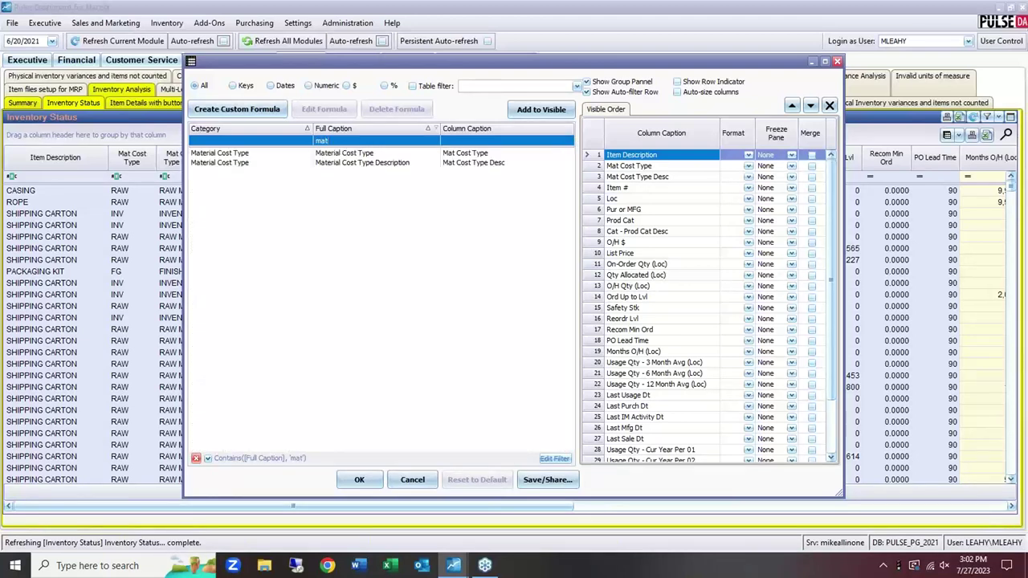
text(er)
click(383, 154)
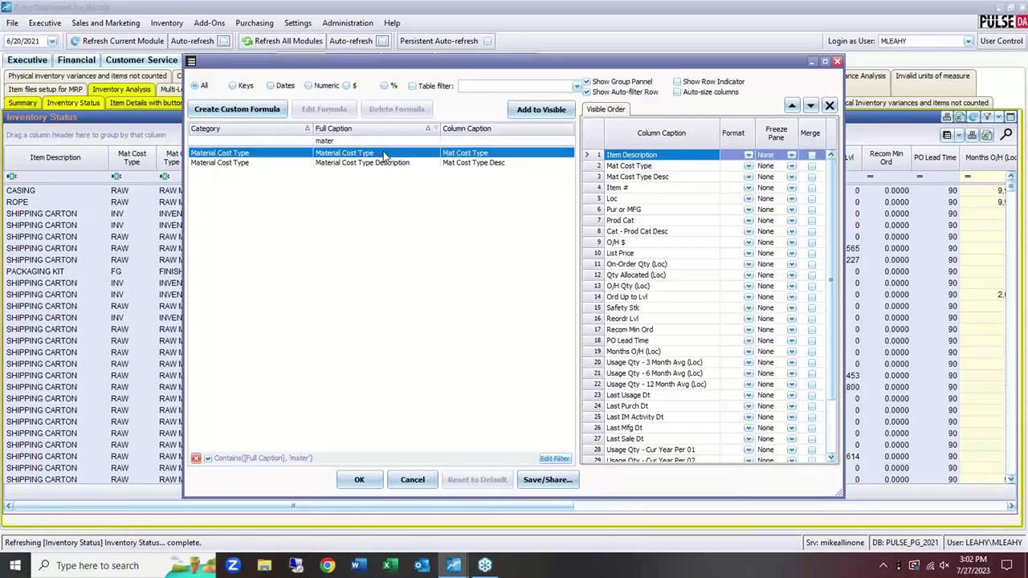
click(384, 163)
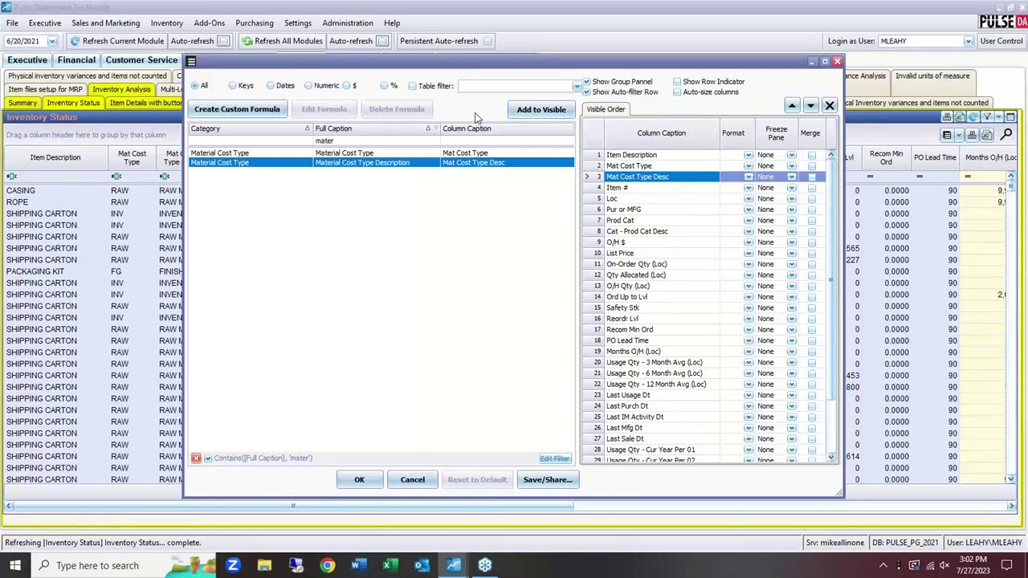
Start a custom formula named "test" for the Inventory Status report.
click(255, 110)
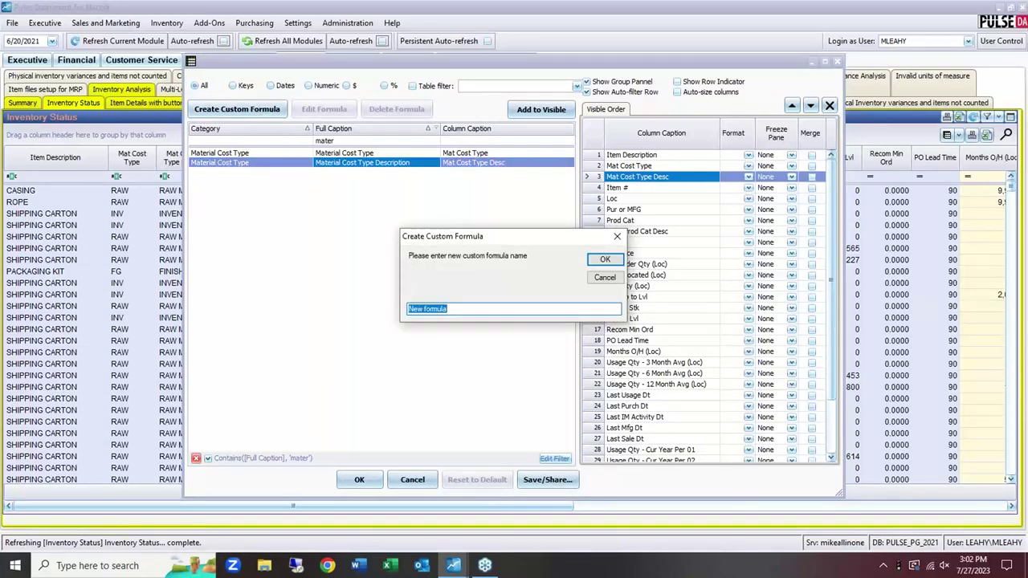
text(test)
click(602, 260)
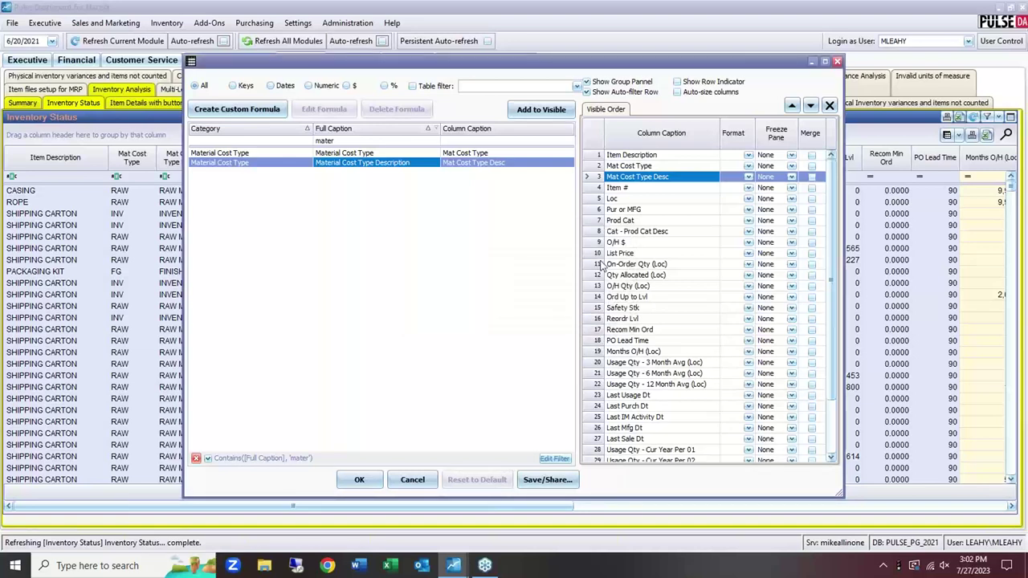
double_click(441, 164)
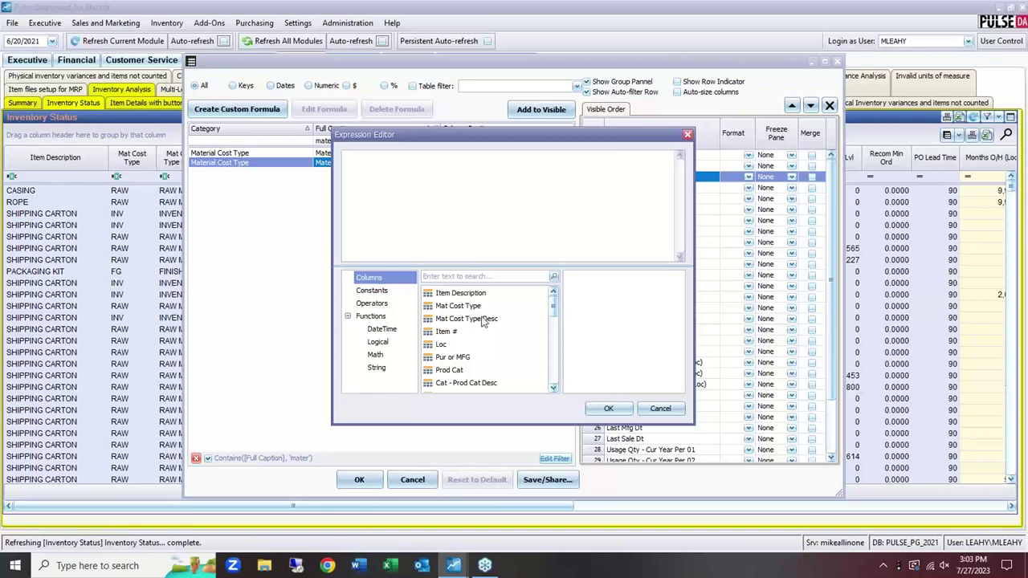
Define the formula's expression as [Usage Qty - 12 Month Avg (Loc)] / 3 and accept it.
scroll(449, 371, down, 5)
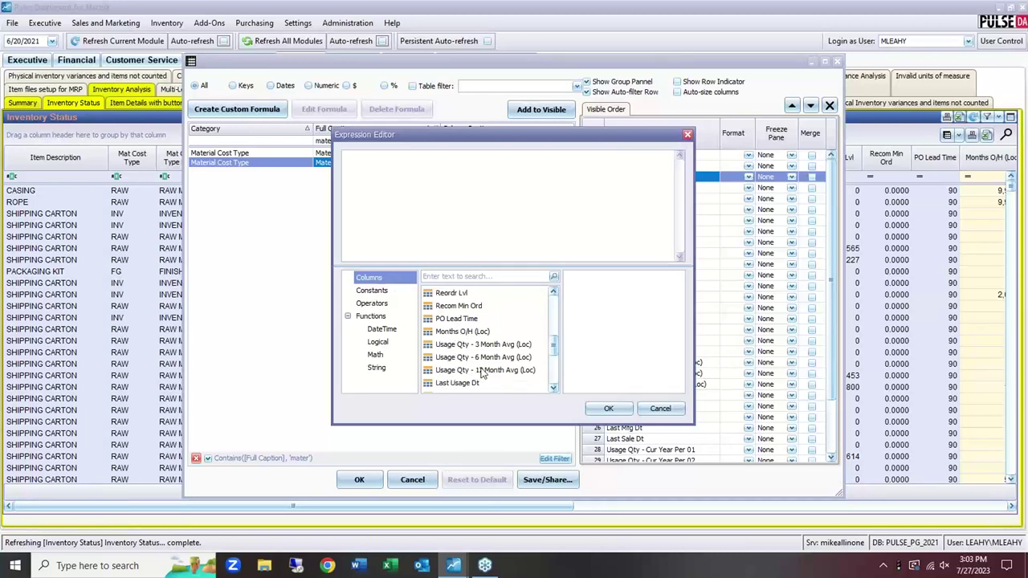
double_click(486, 371)
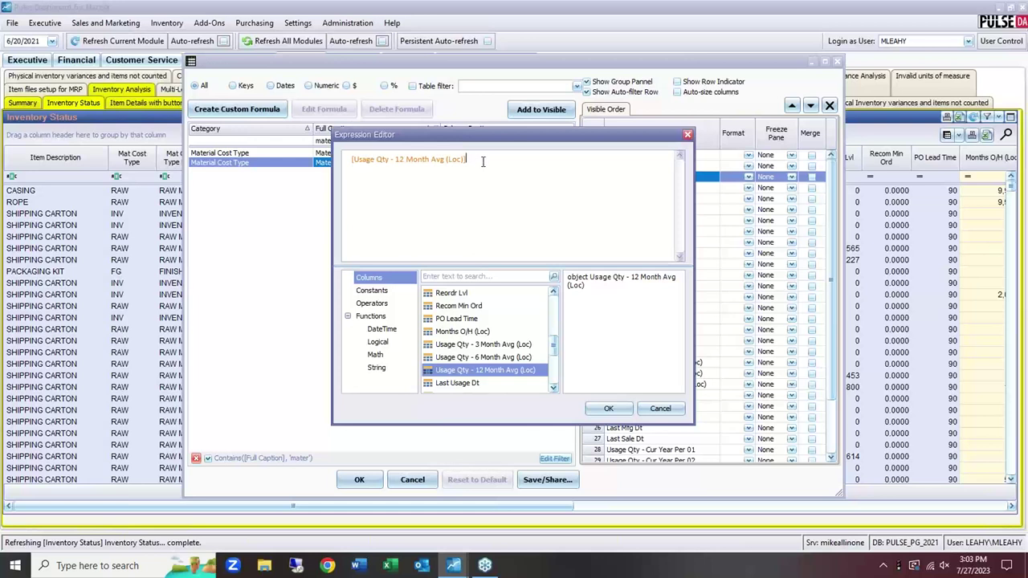
click(369, 304)
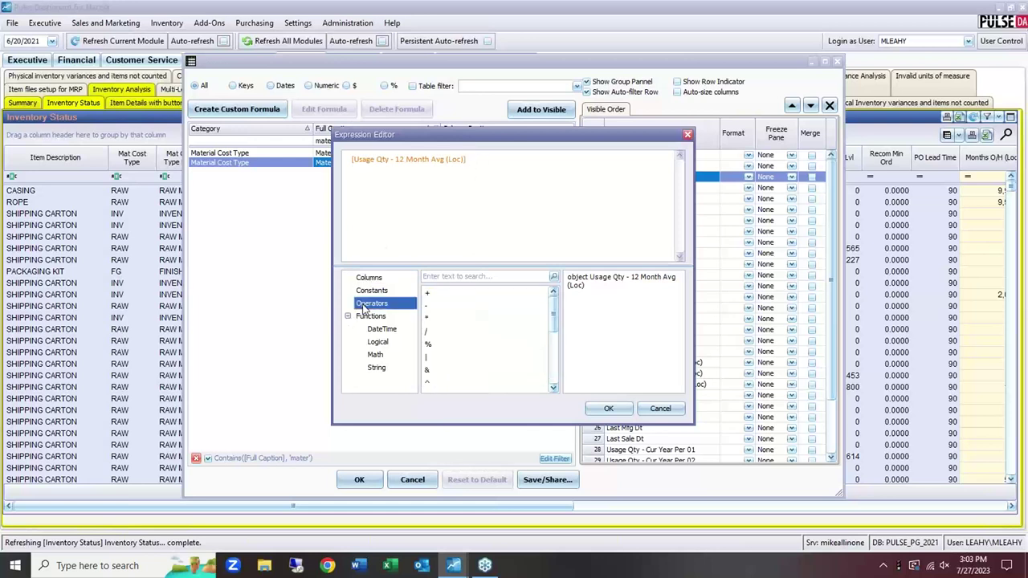
click(428, 334)
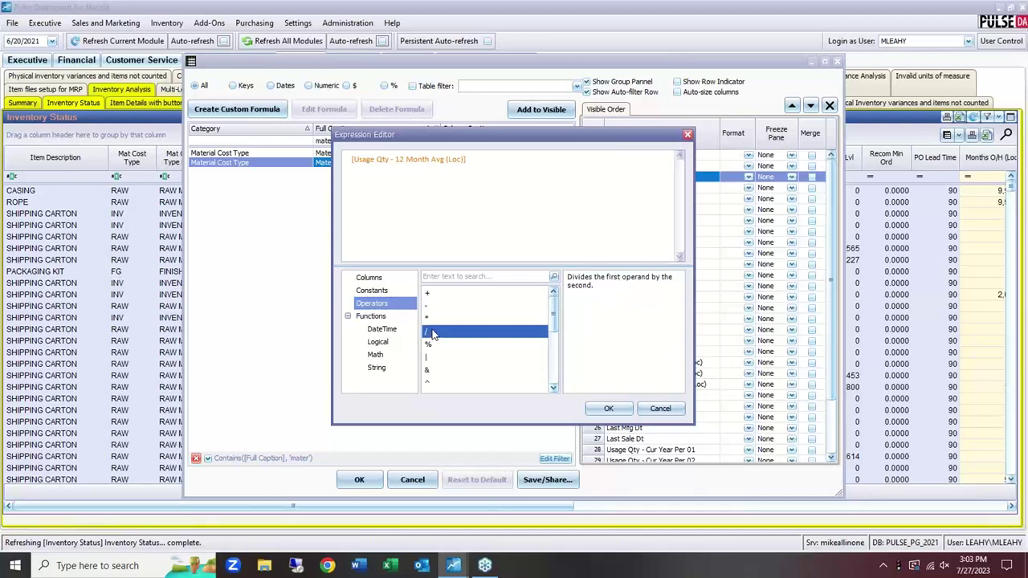
double_click(435, 332)
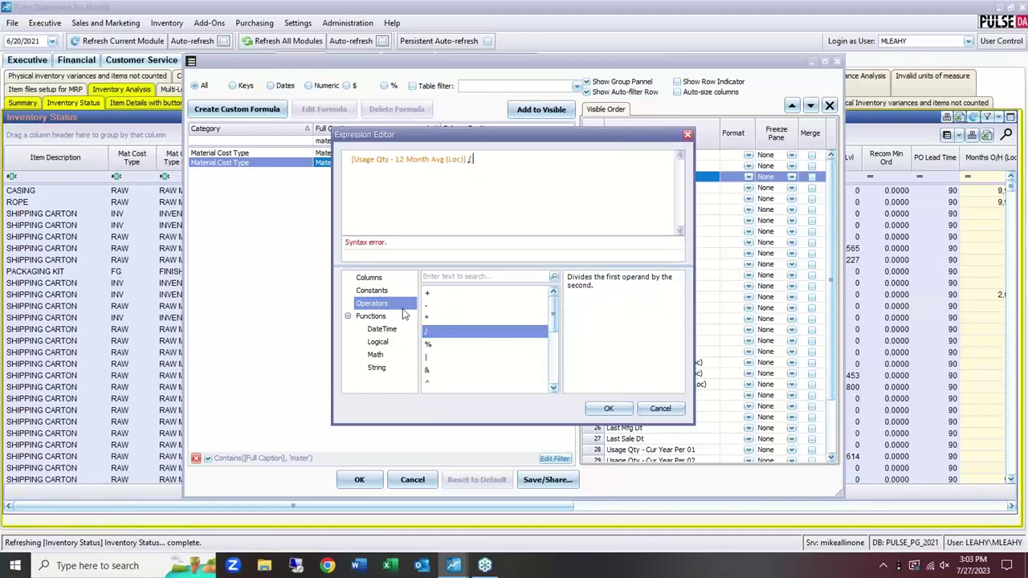
text(3)
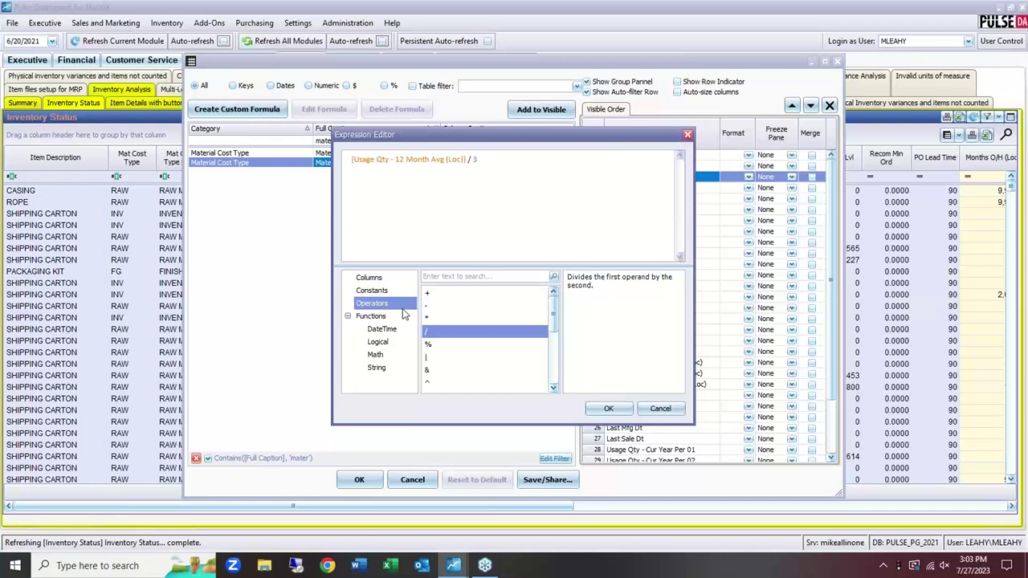
click(610, 410)
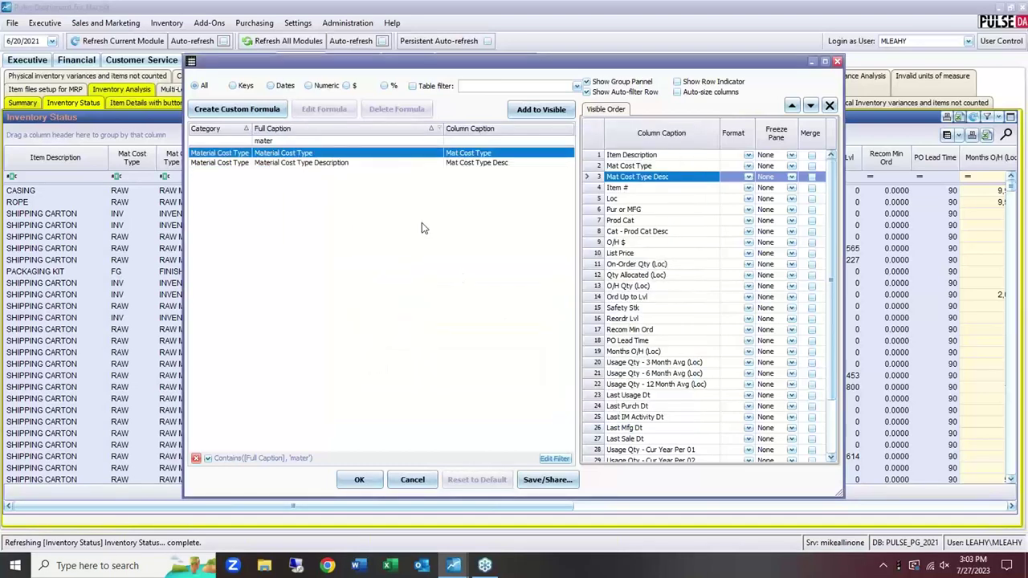
Clear the full caption filter to check the custom formula among the available columns, and close the column selection without applying it.
click(291, 141)
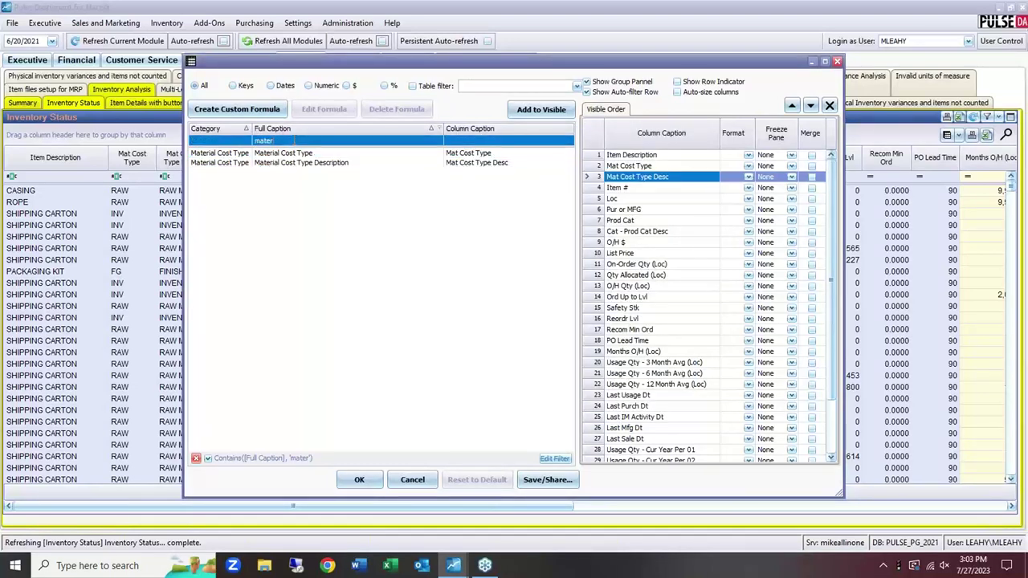
key(BackSpace)
key(BackSpace)
key(BackSpace)
key(BackSpace)
key(BackSpace)
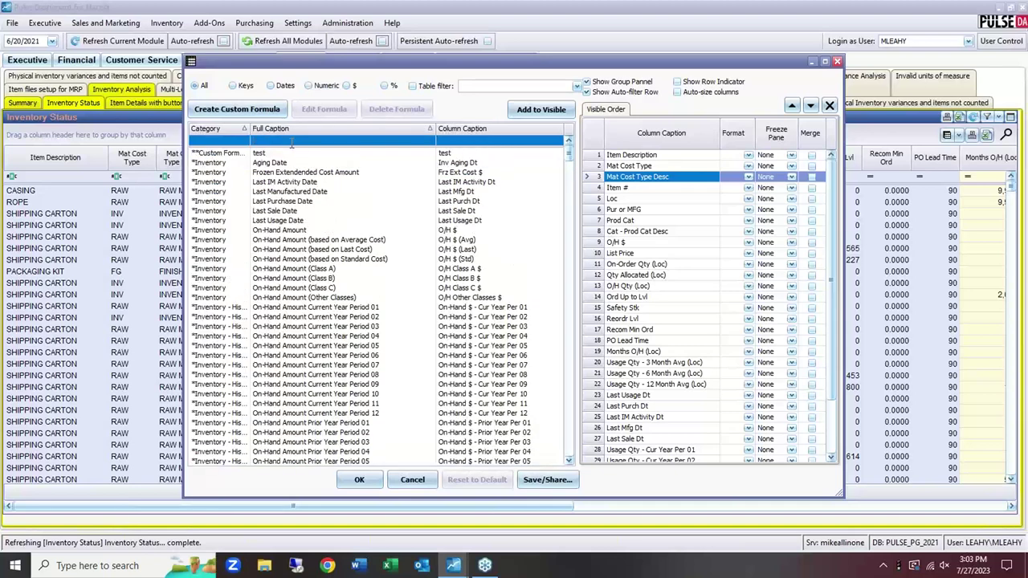
click(412, 480)
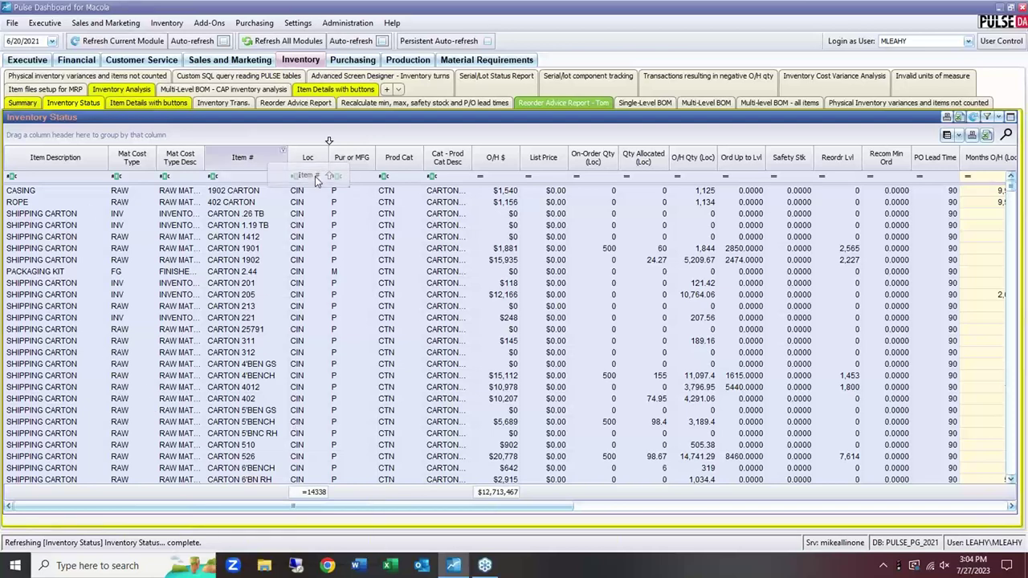
Remove Mat Cost Type Desc and Mat Cost Type directly from the Inventory Status grid and place Item Description after Item #.
mouse_move(252, 160)
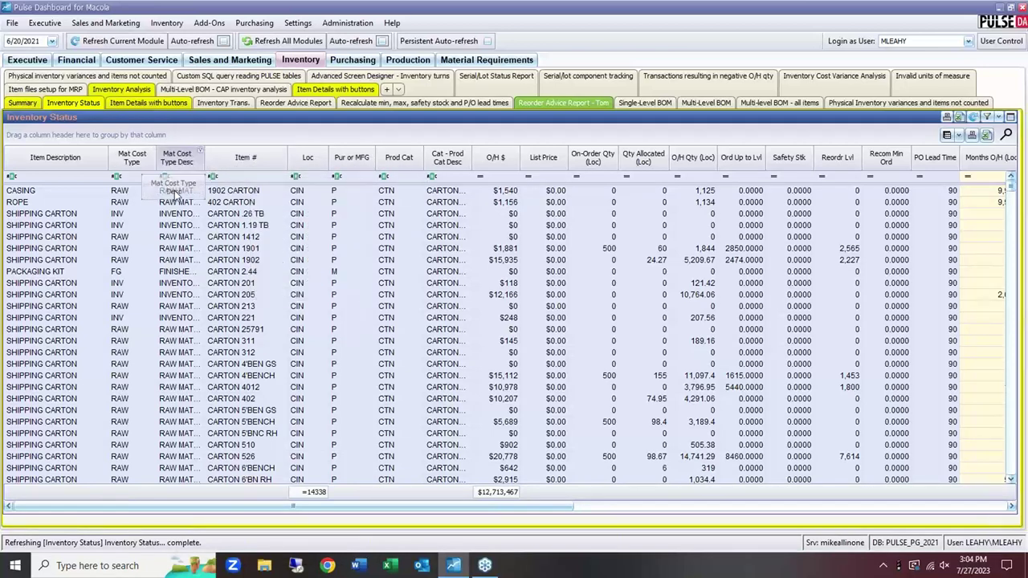
drag(178, 230, 126, 209)
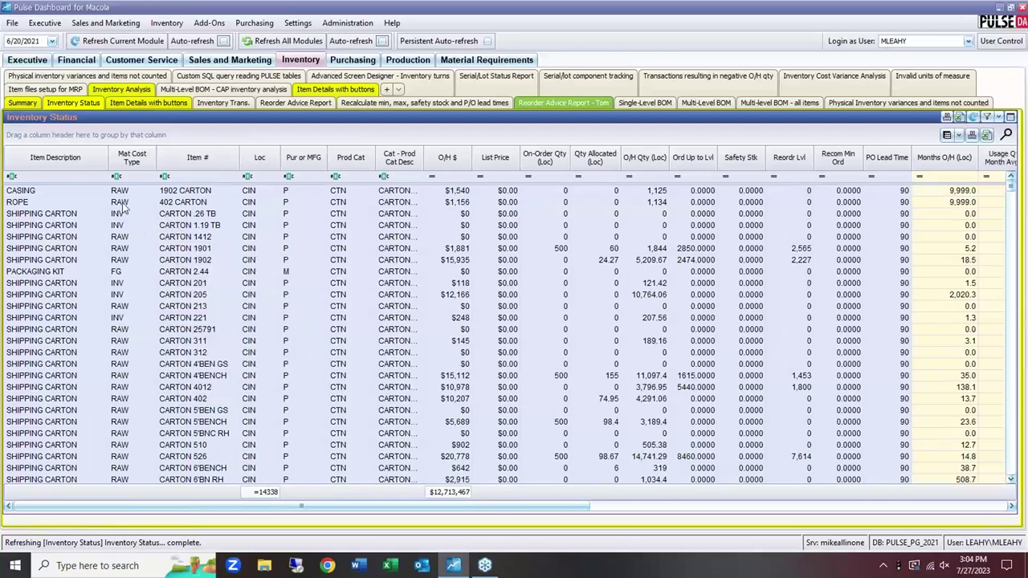
drag(128, 157, 138, 241)
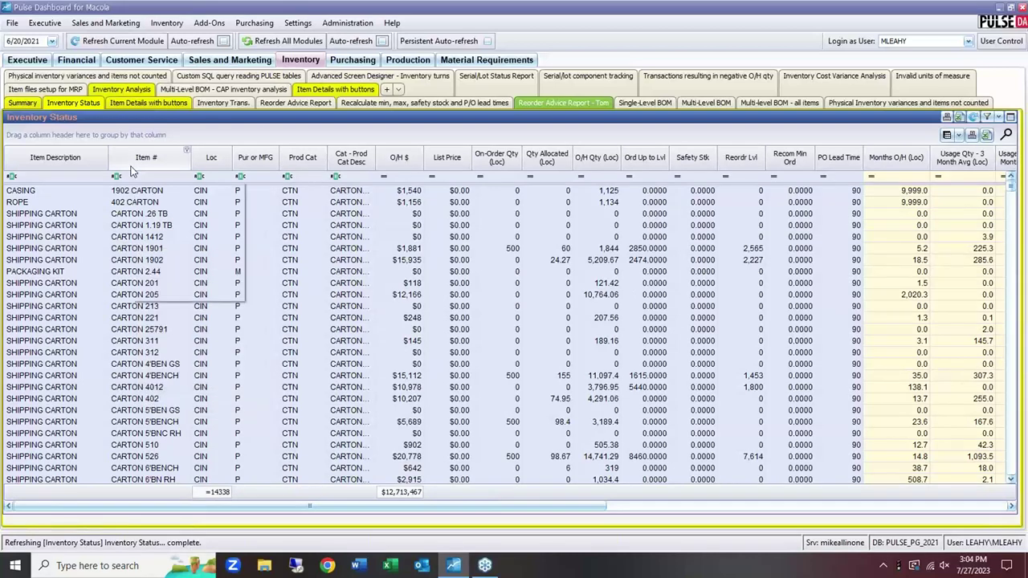
mouse_move(132, 171)
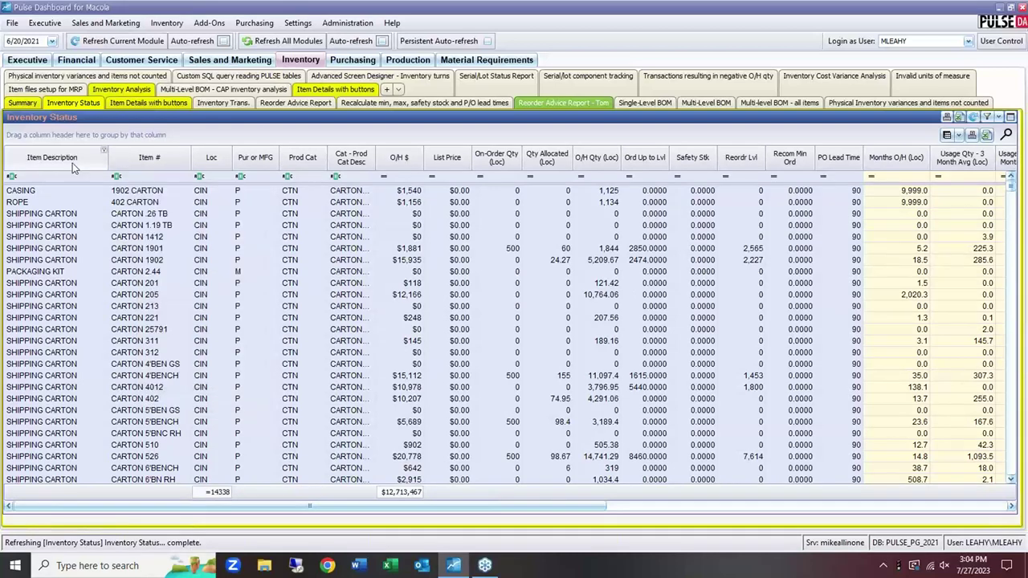
drag(75, 167, 201, 165)
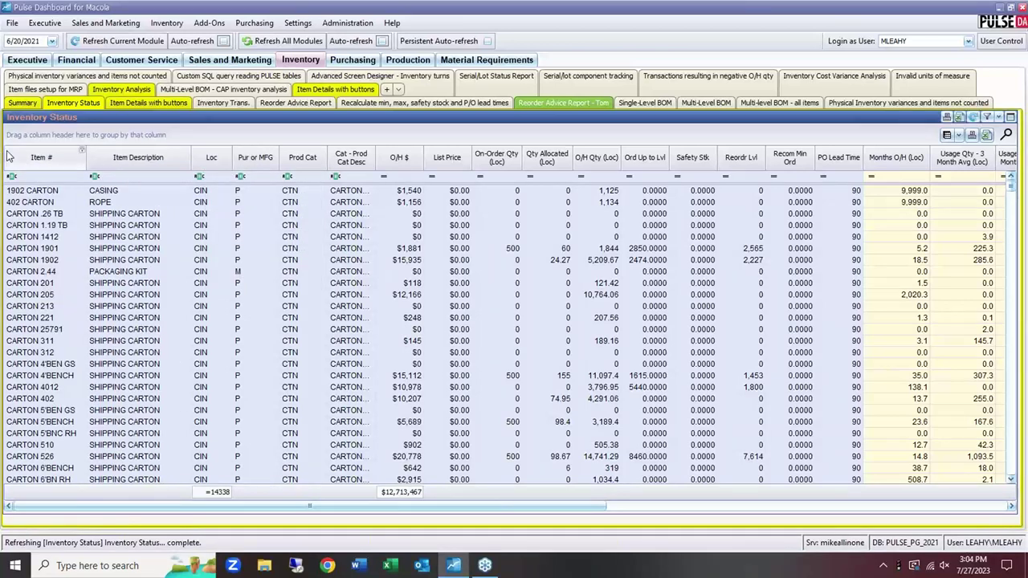
mouse_move(124, 157)
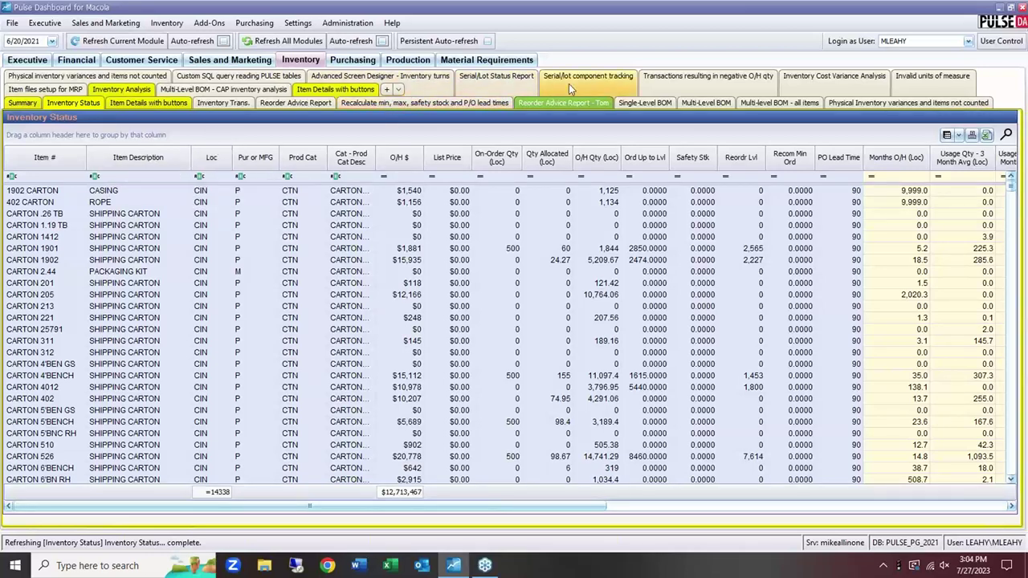
Add a new blank tab to the Inventory module.
mouse_move(914, 135)
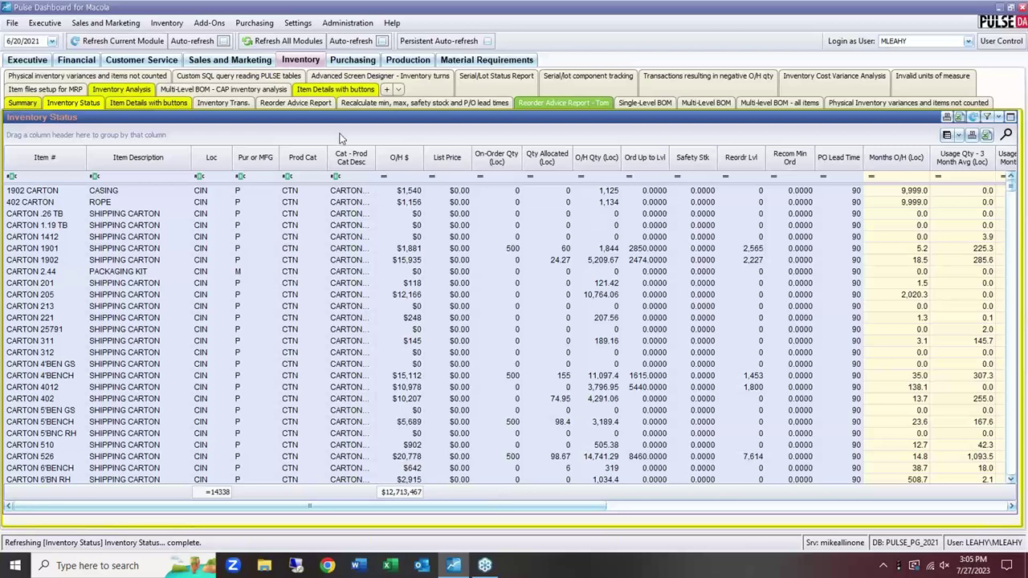
click(388, 91)
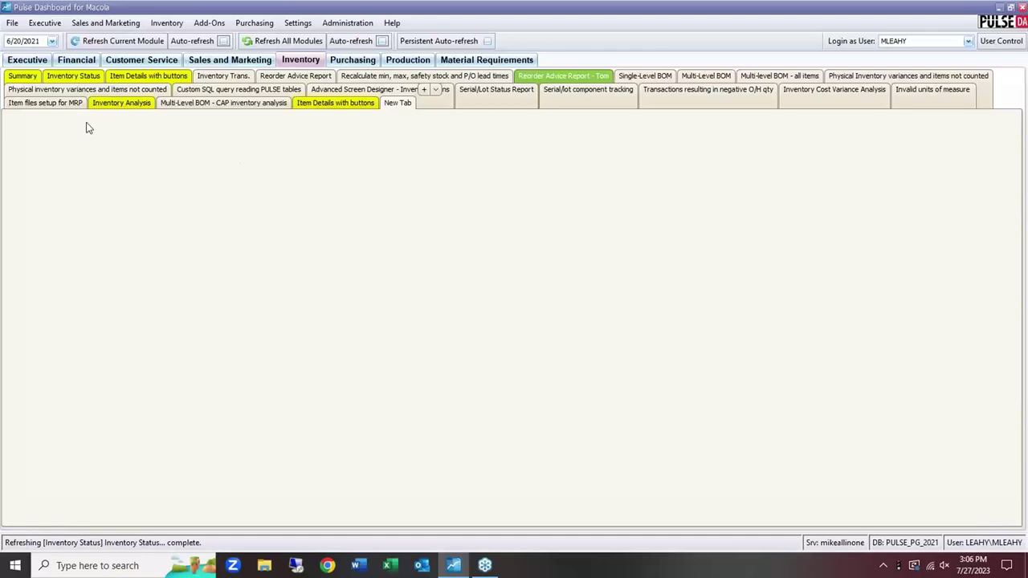
Copy the Inventory Status report from its own tab into New Tab and place it in the tab's upper-left corner.
click(83, 77)
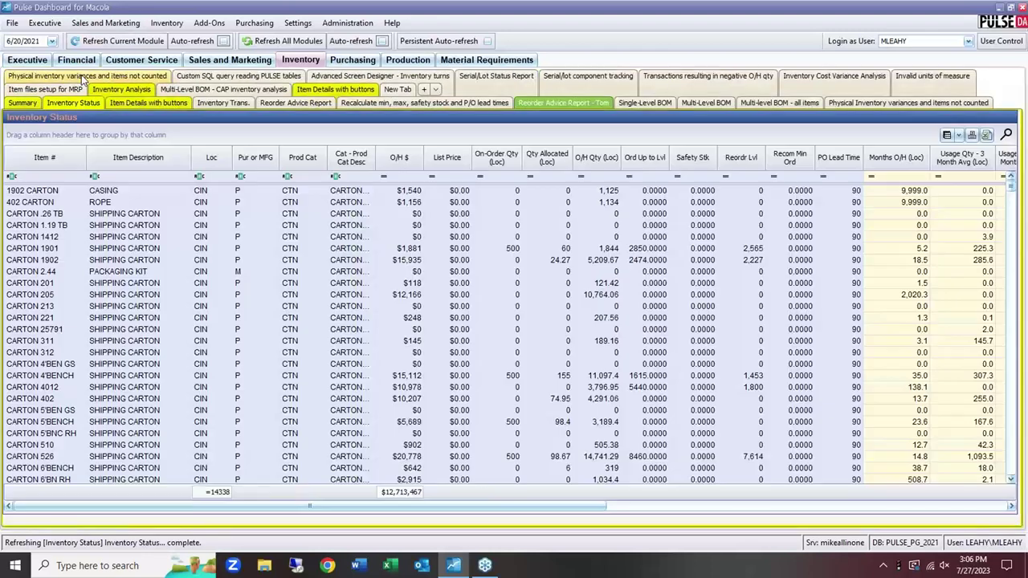
right_click(72, 118)
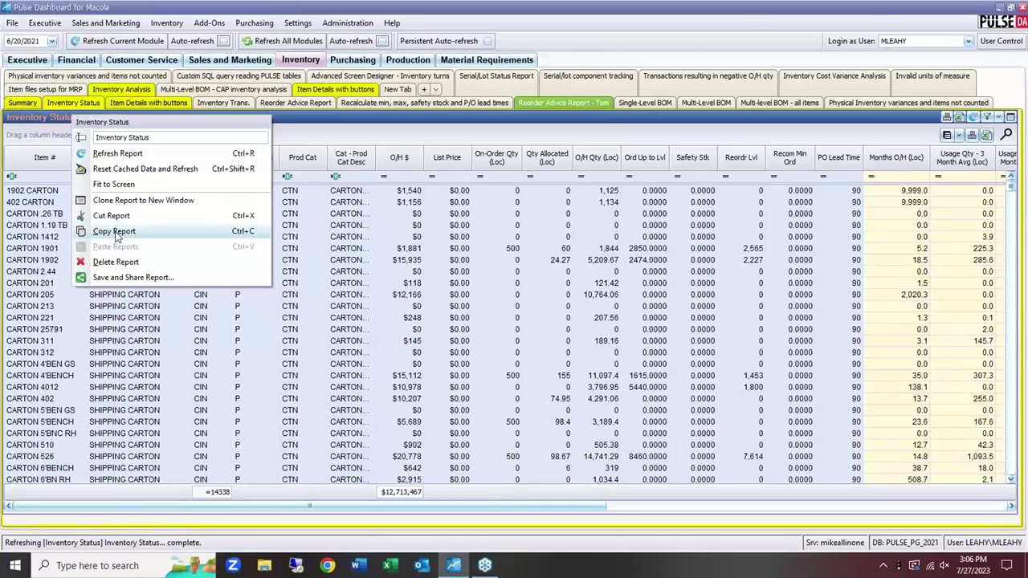
click(115, 232)
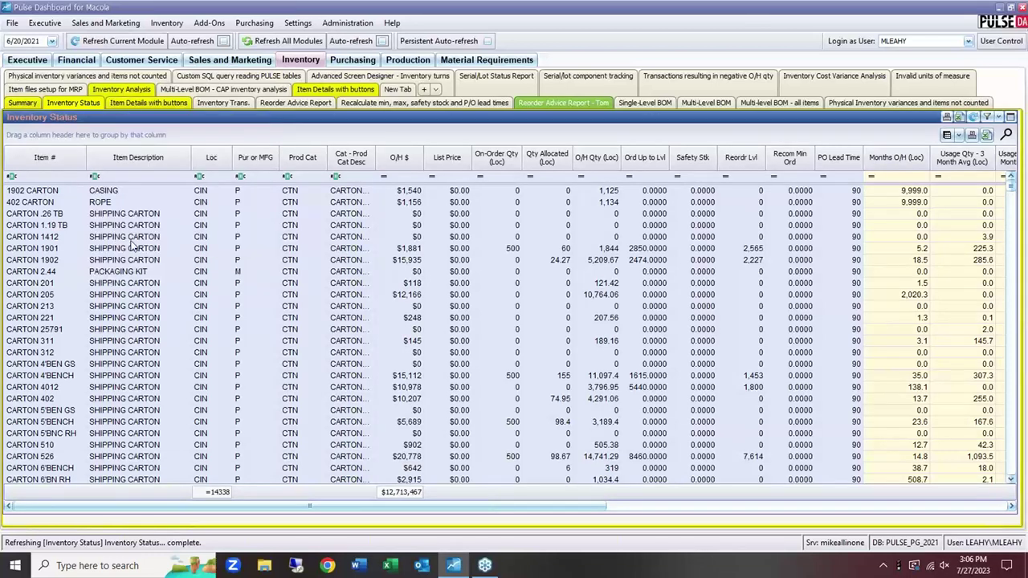
click(404, 94)
right_click(147, 158)
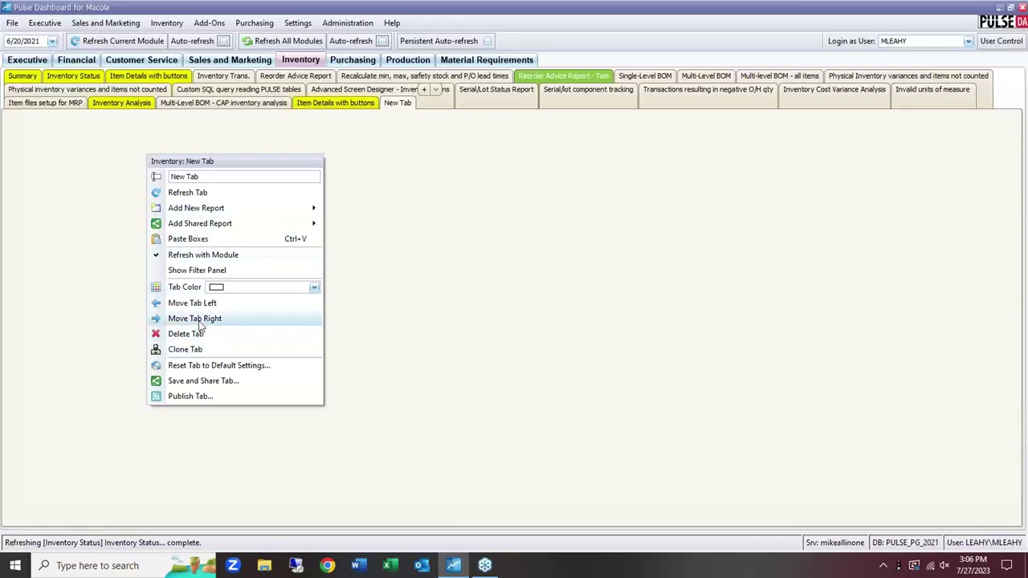
click(198, 240)
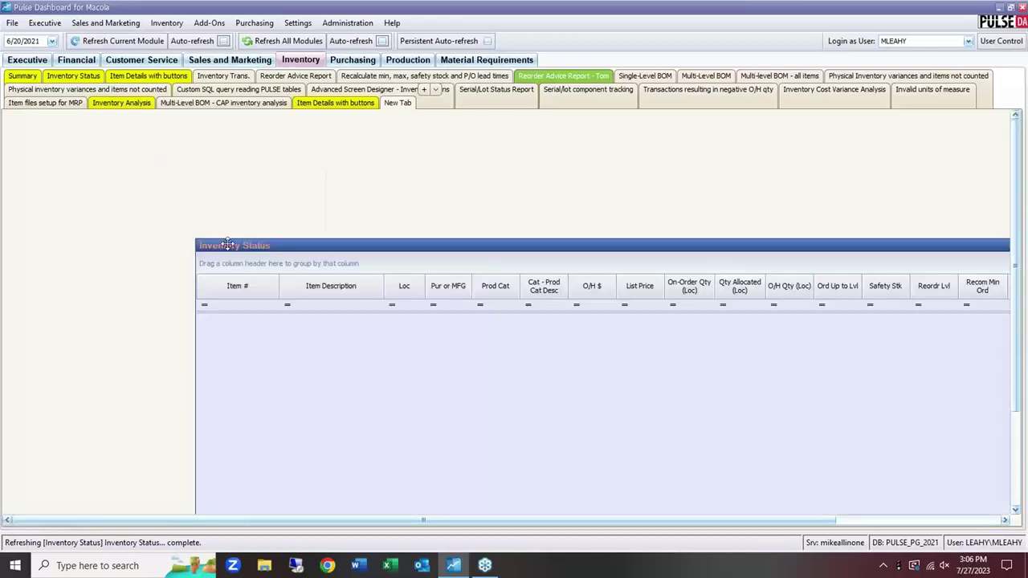
drag(228, 243, 52, 126)
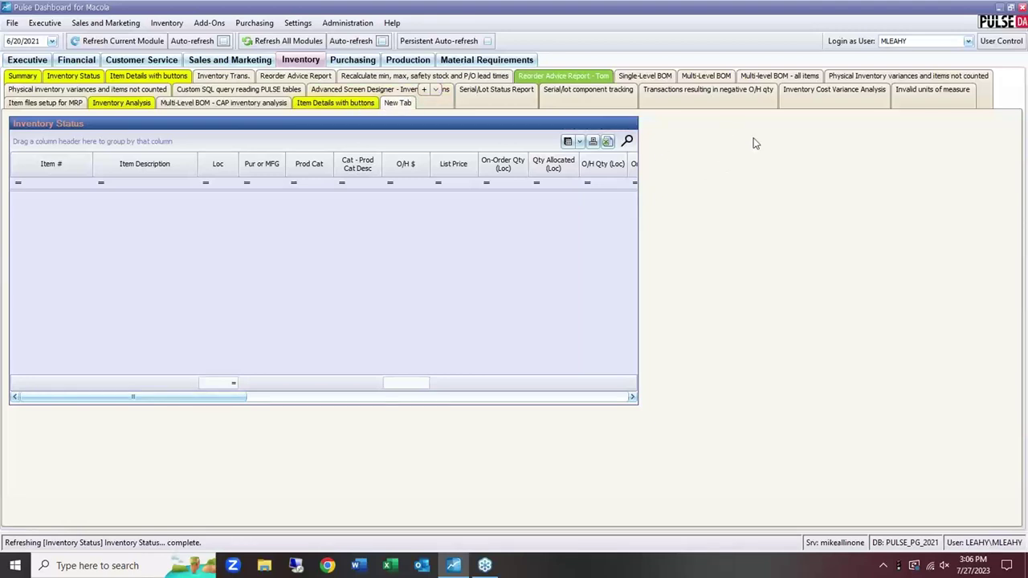
Add the Purchasing report Purchase Orders Scheduled to be Received to New Tab with default settings and move it over Inventory Status's lower edge.
right_click(691, 169)
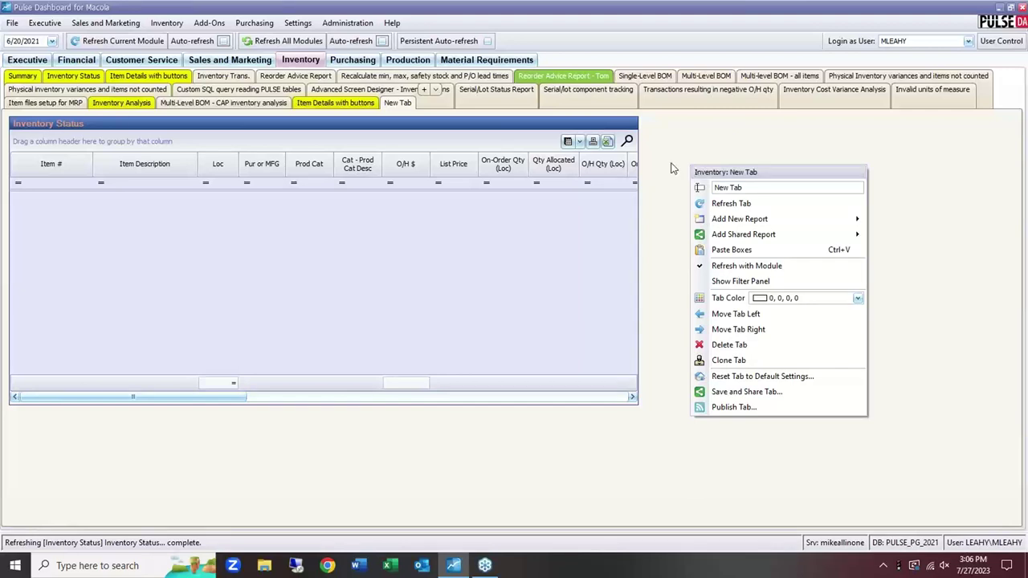
right_click(685, 157)
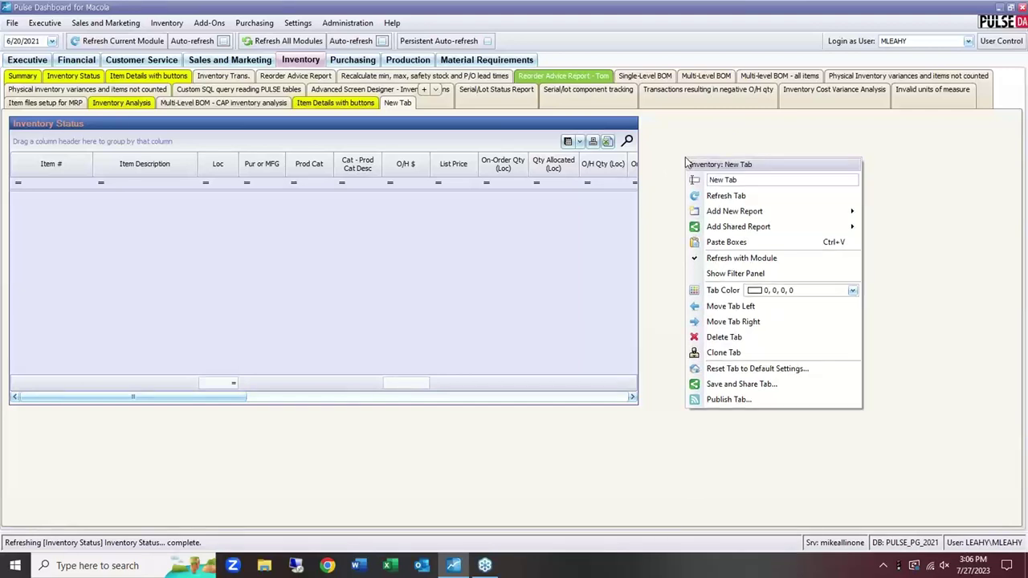
mouse_move(775, 212)
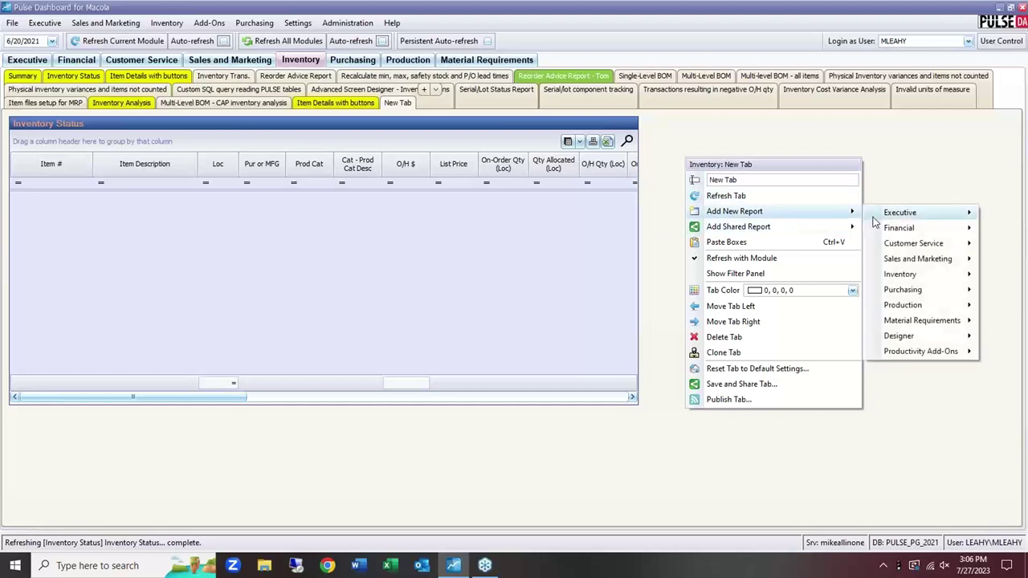
mouse_move(875, 219)
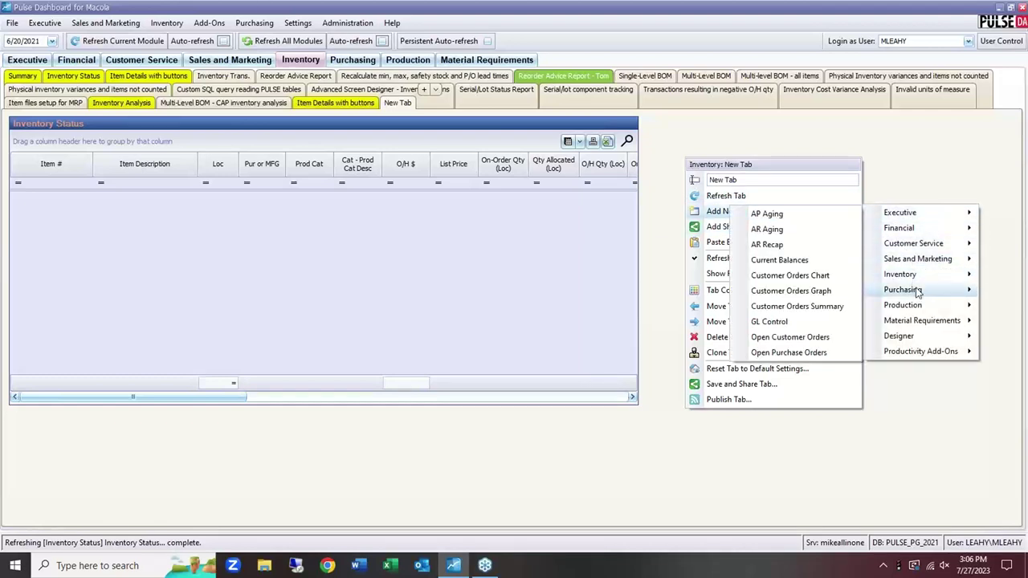
mouse_move(917, 292)
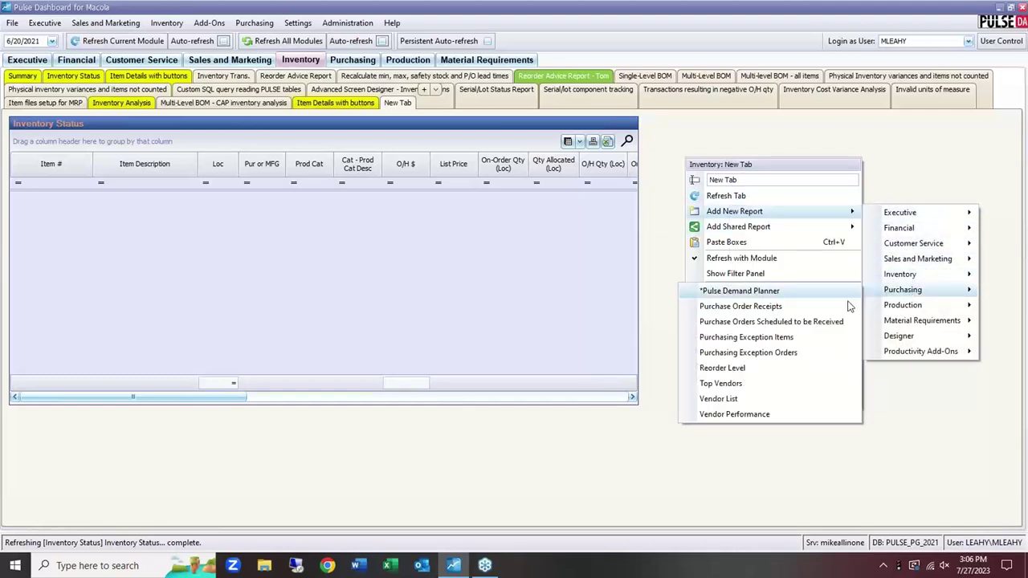
click(758, 323)
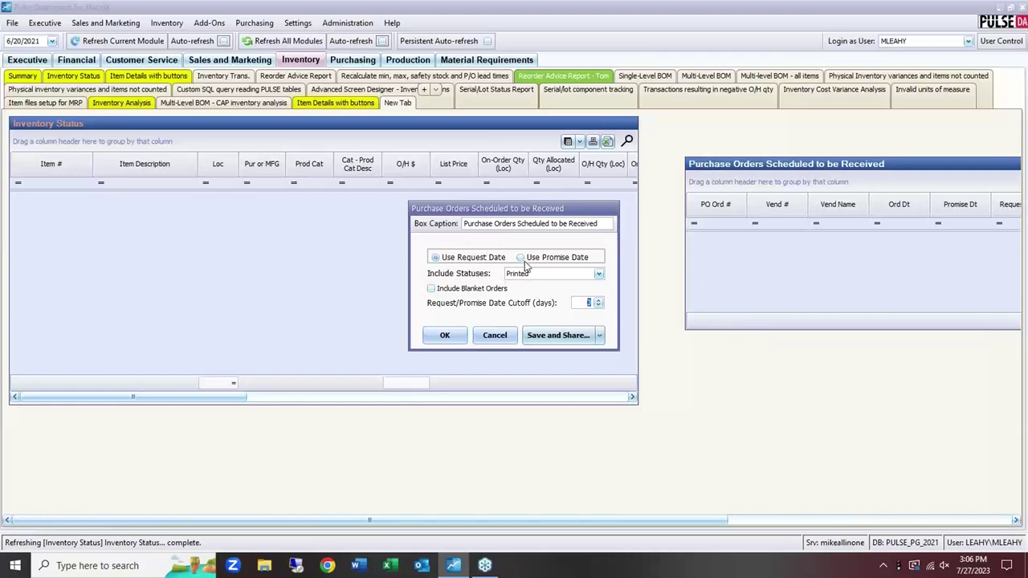
click(453, 336)
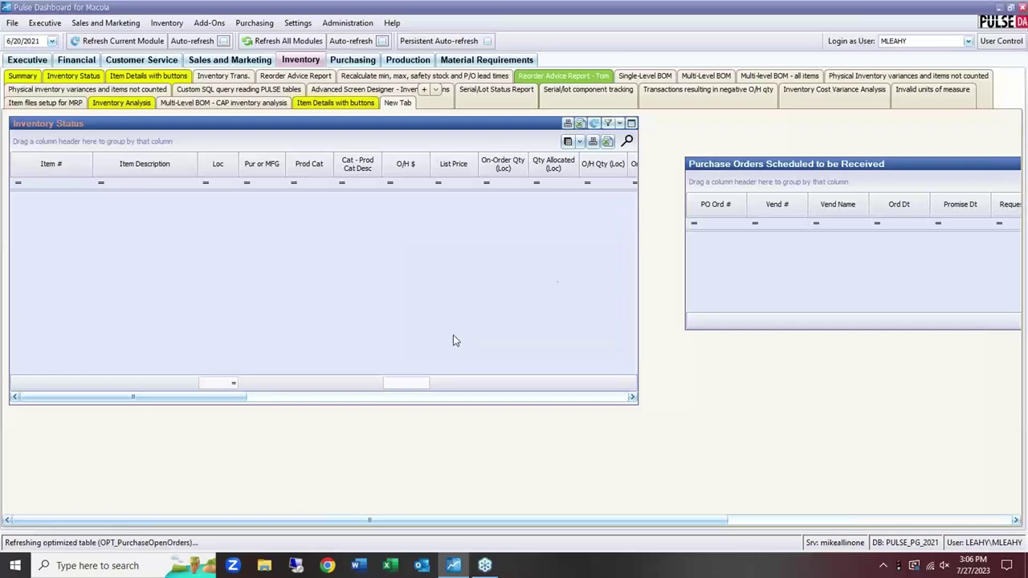
drag(704, 163, 150, 331)
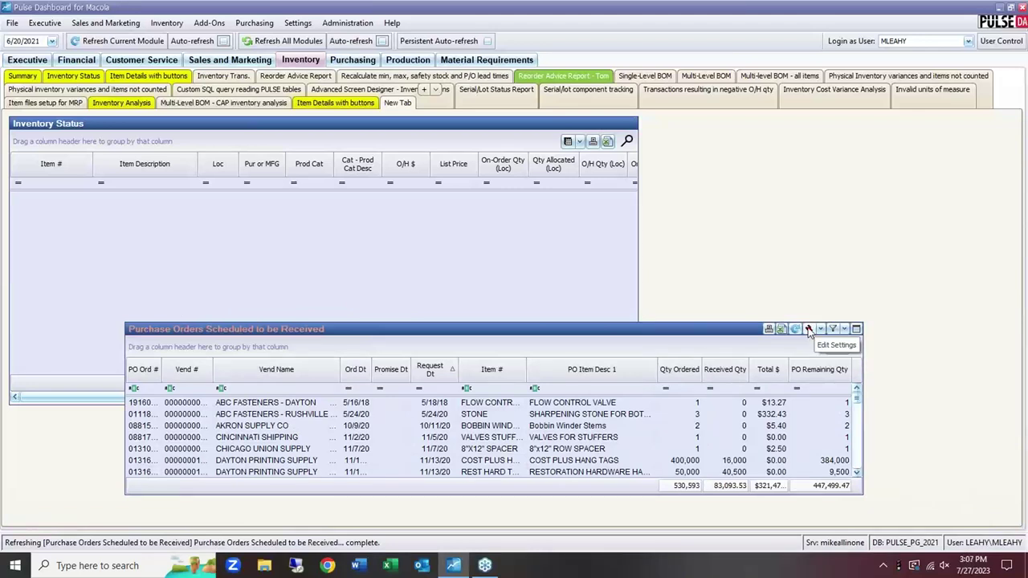
Try including the Unreleased and Released statuses in the Purchase Orders Scheduled to be Received settings, and cancel the changes.
click(617, 174)
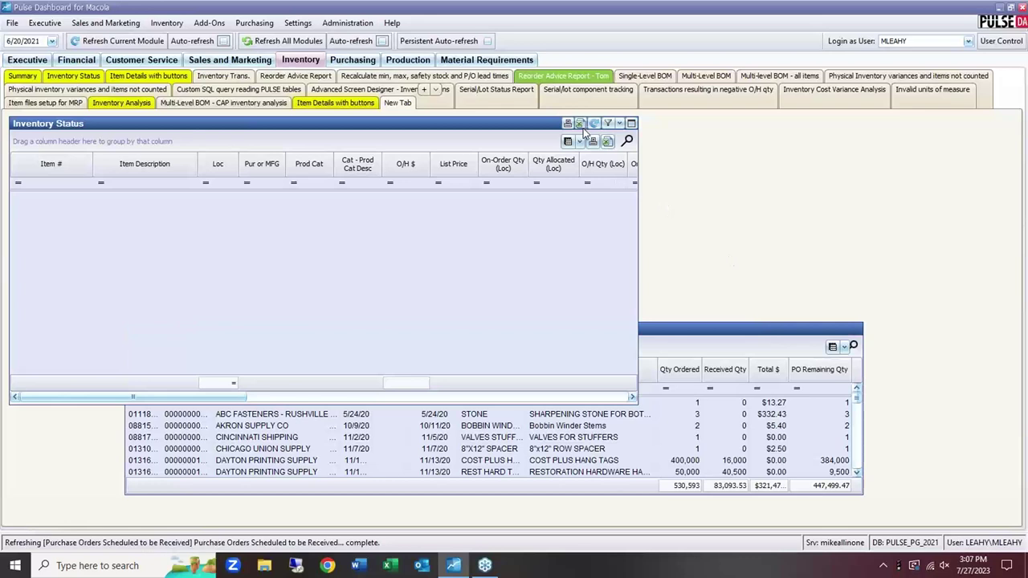
click(819, 329)
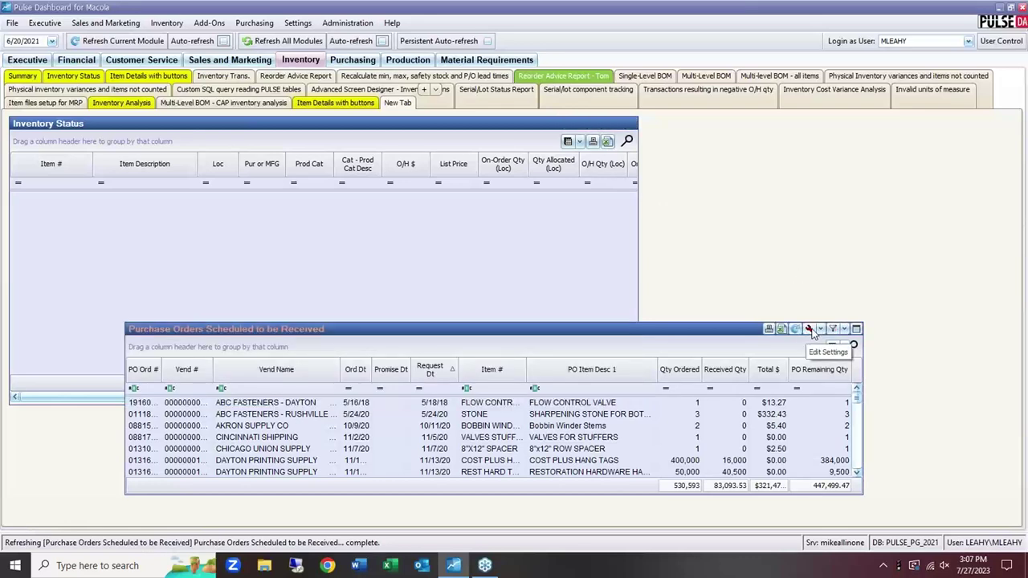
click(810, 330)
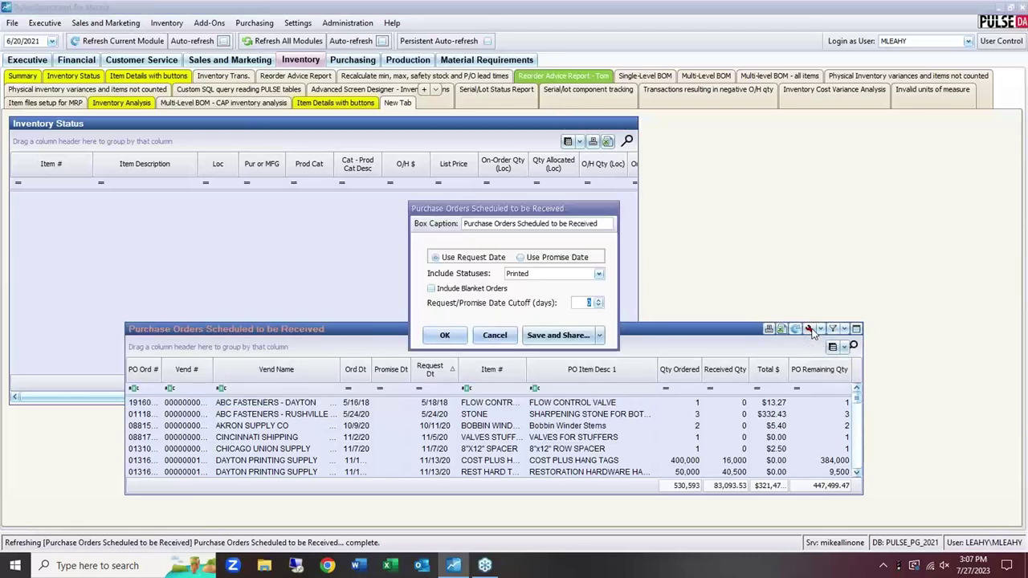
click(541, 275)
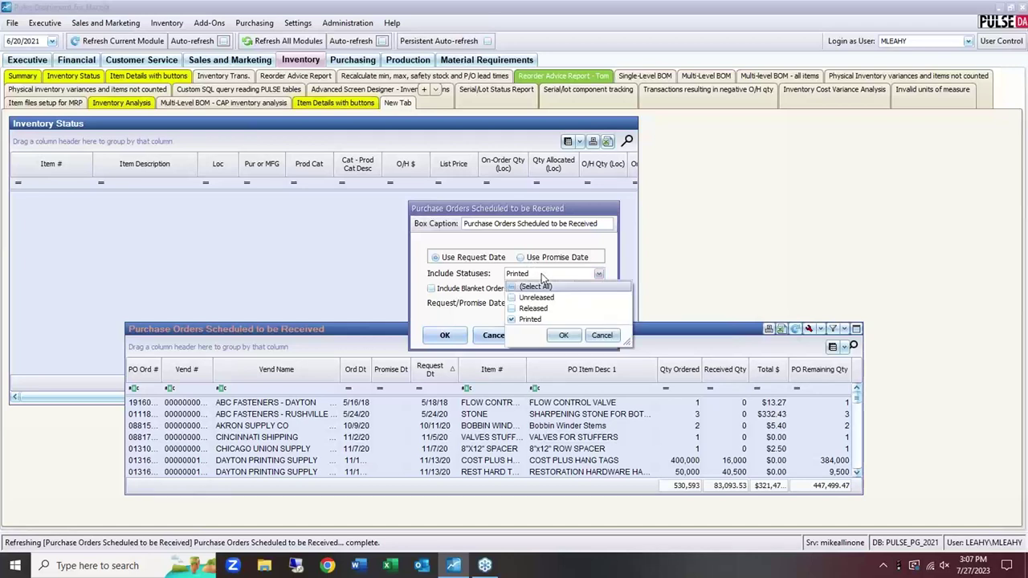
click(512, 299)
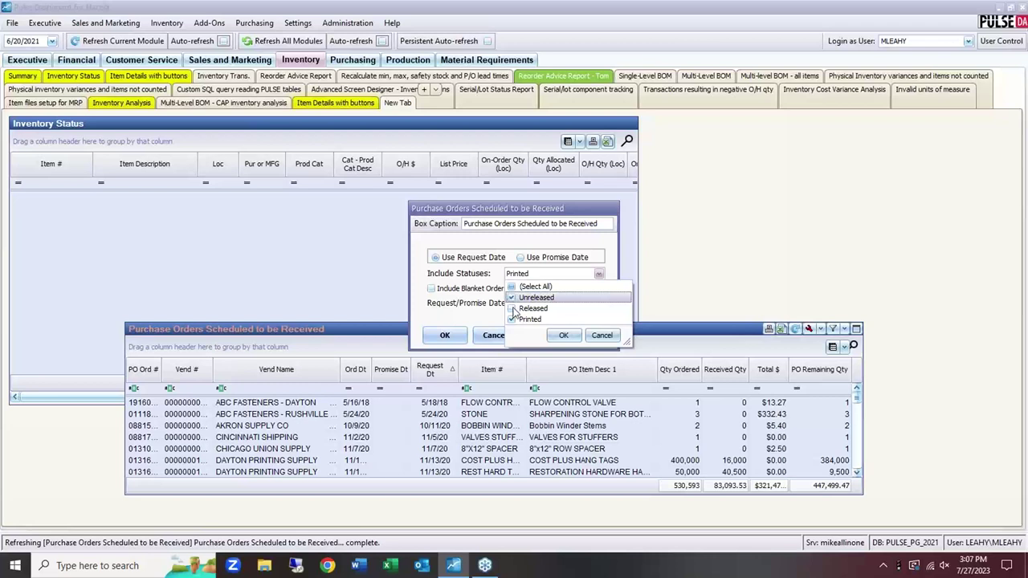
click(512, 308)
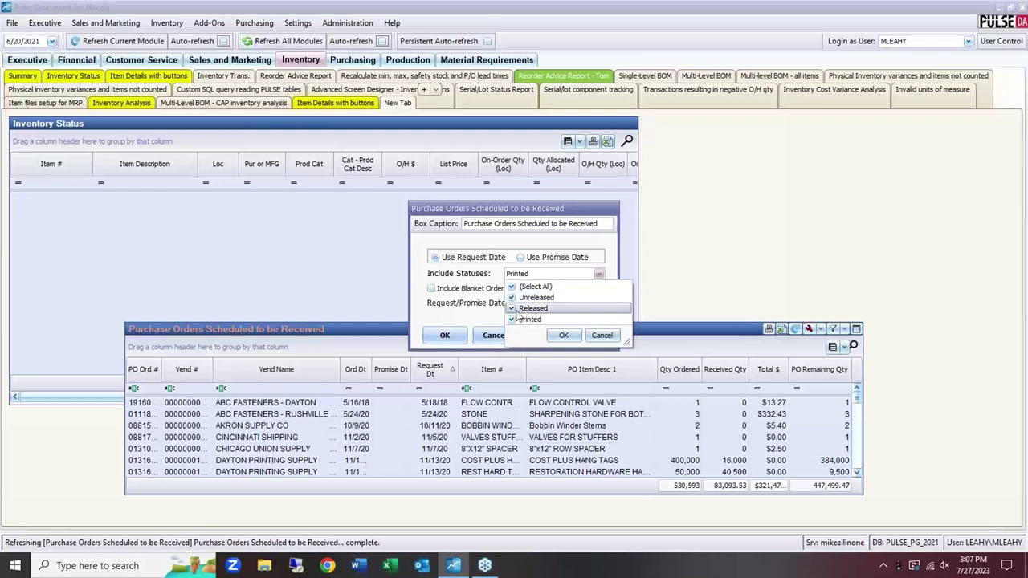
click(602, 336)
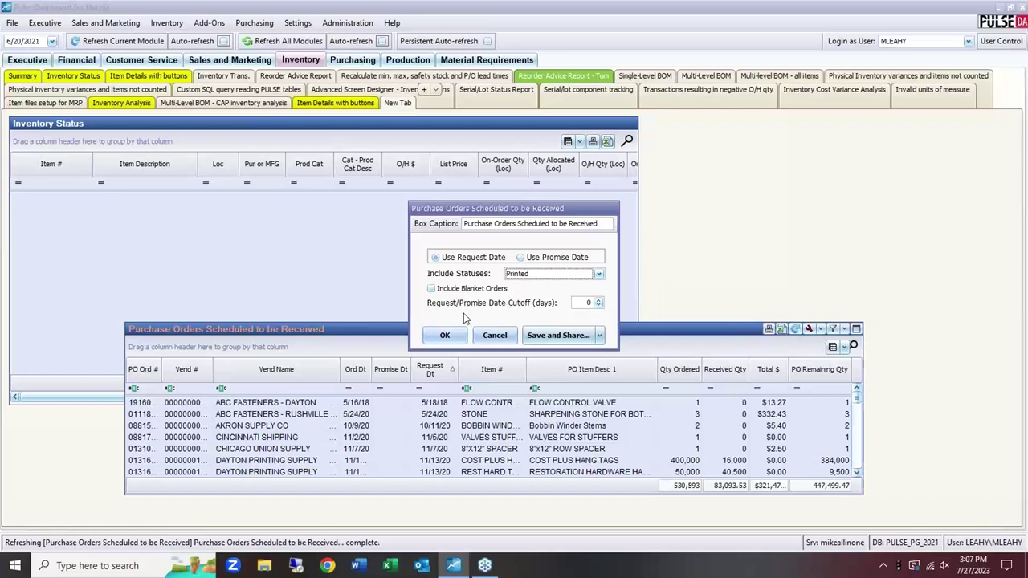
click(505, 337)
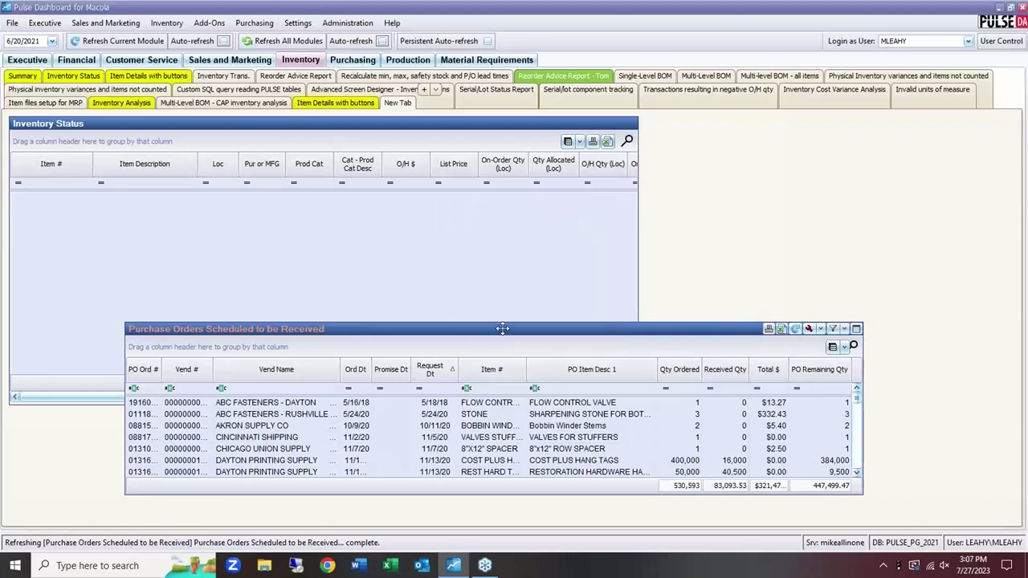
Place the Purchase Orders Scheduled to be Received report directly below the Inventory Status report, aligned to the tab's left edge.
drag(502, 329, 377, 421)
Show the Inventory Analysis tab, review its tab options, and close them without making a choice.
click(134, 105)
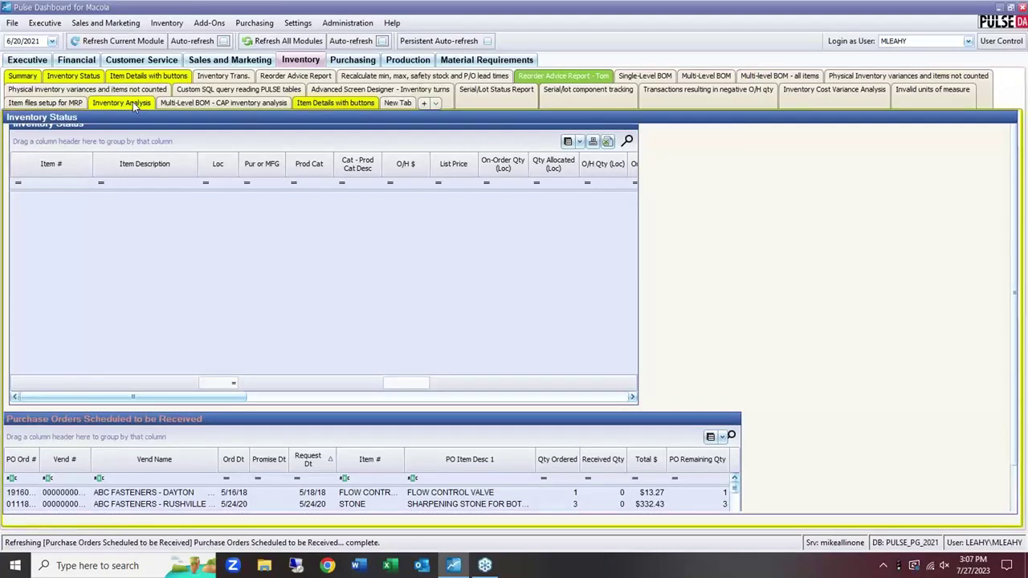
right_click(133, 104)
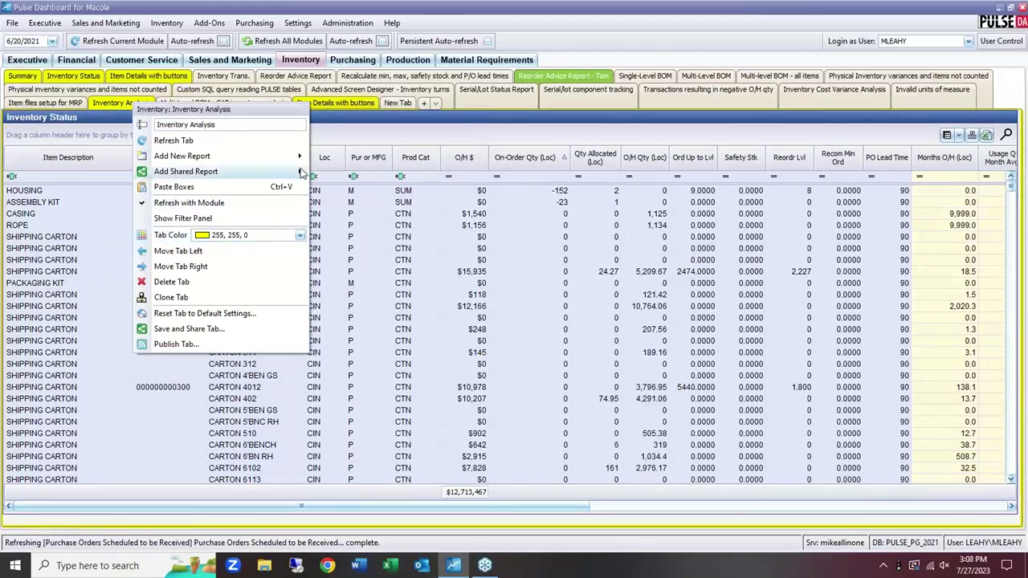
click(328, 142)
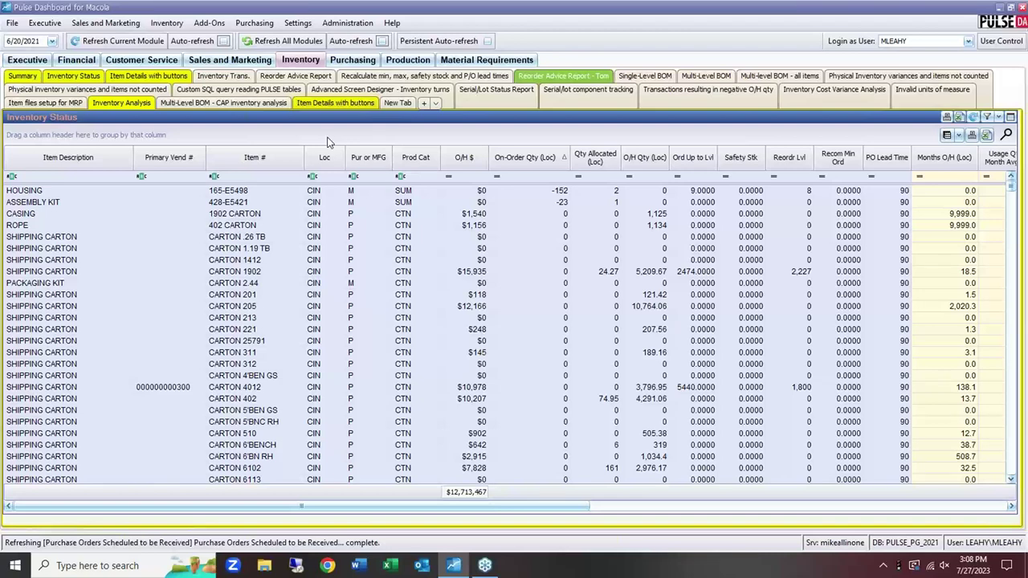
Show the Item Details with buttons tab and load the details for item E3089.
click(142, 76)
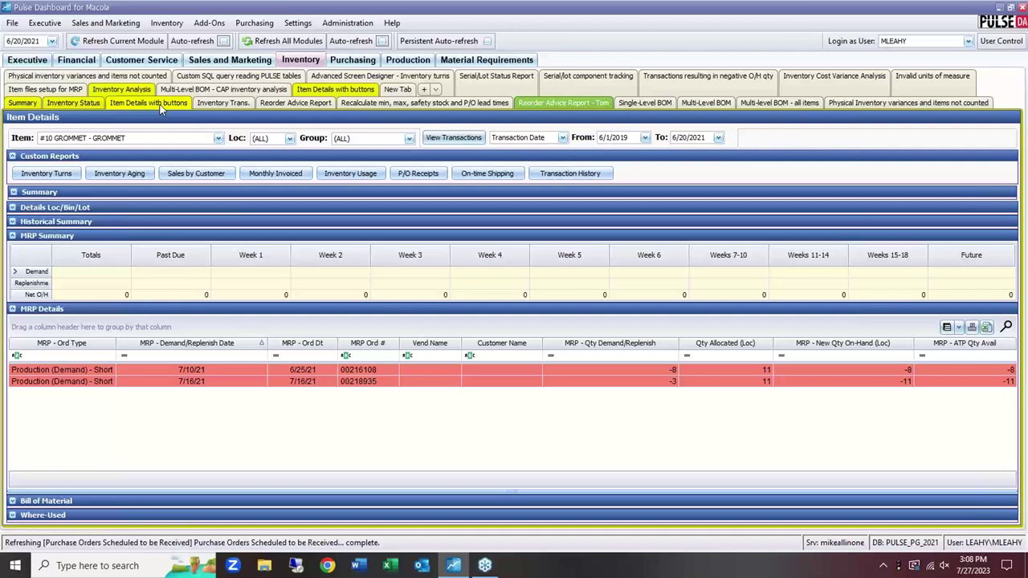
click(73, 139)
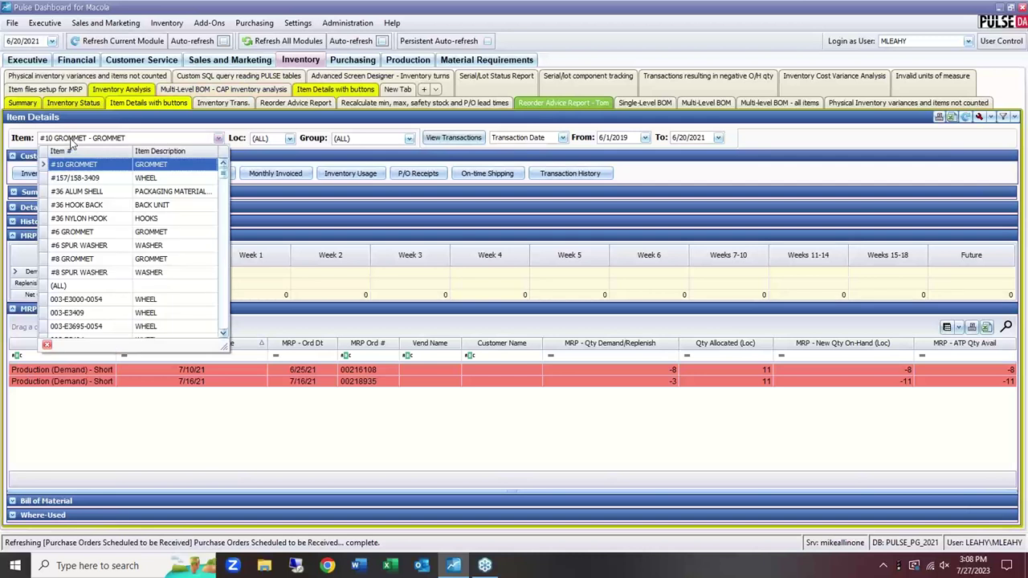
text(E)
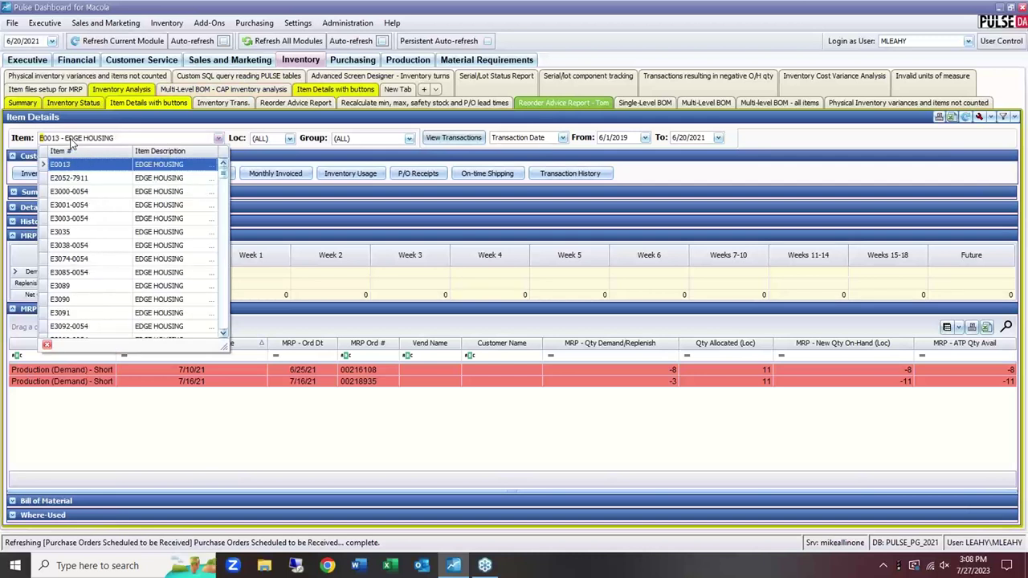
text(3)
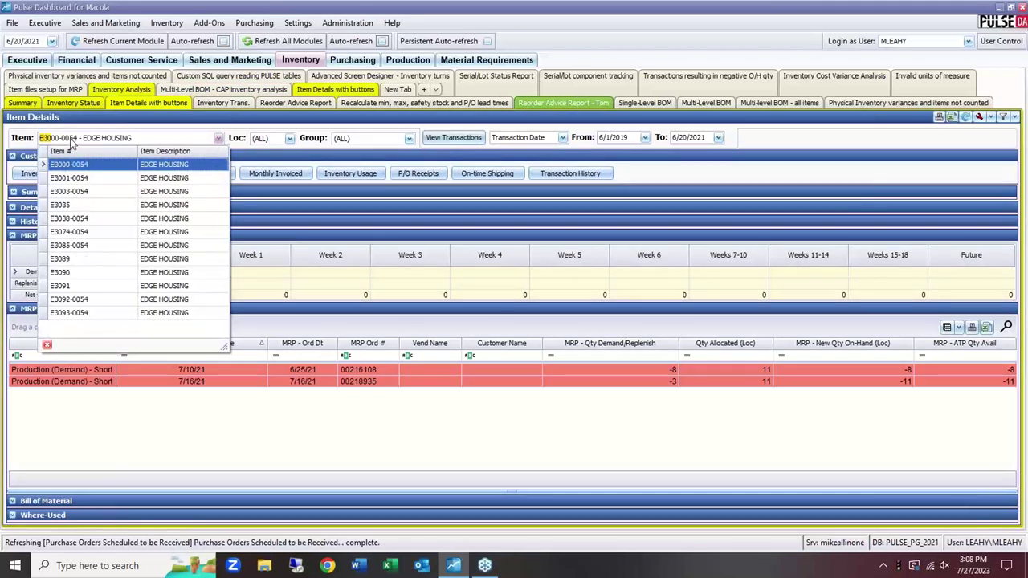
text(089)
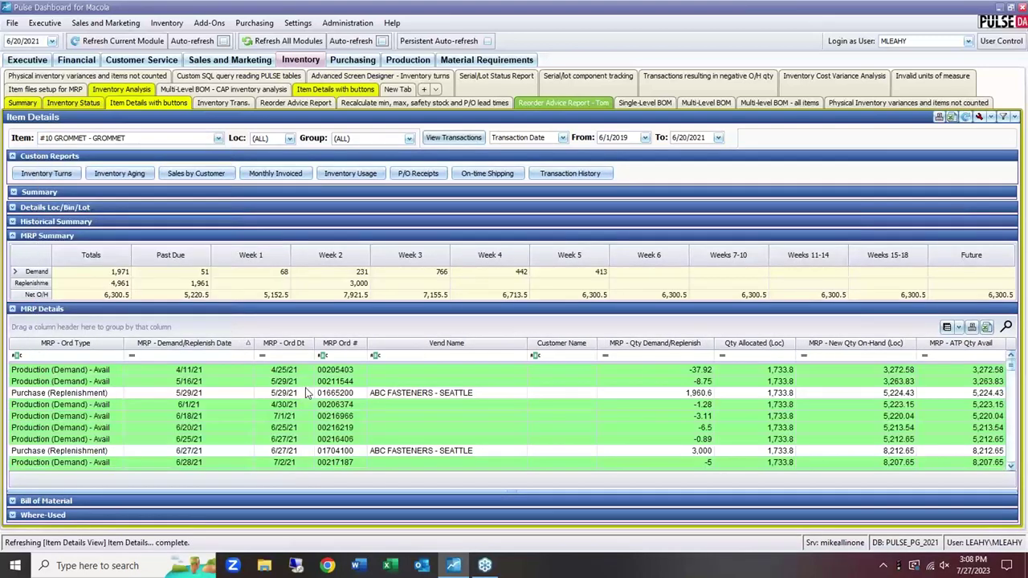
Expand Summary, collapse MRP Details, check Details Loc/Bin/Lot by location and collapse it, and expand Historical Summary for E3089.
click(13, 193)
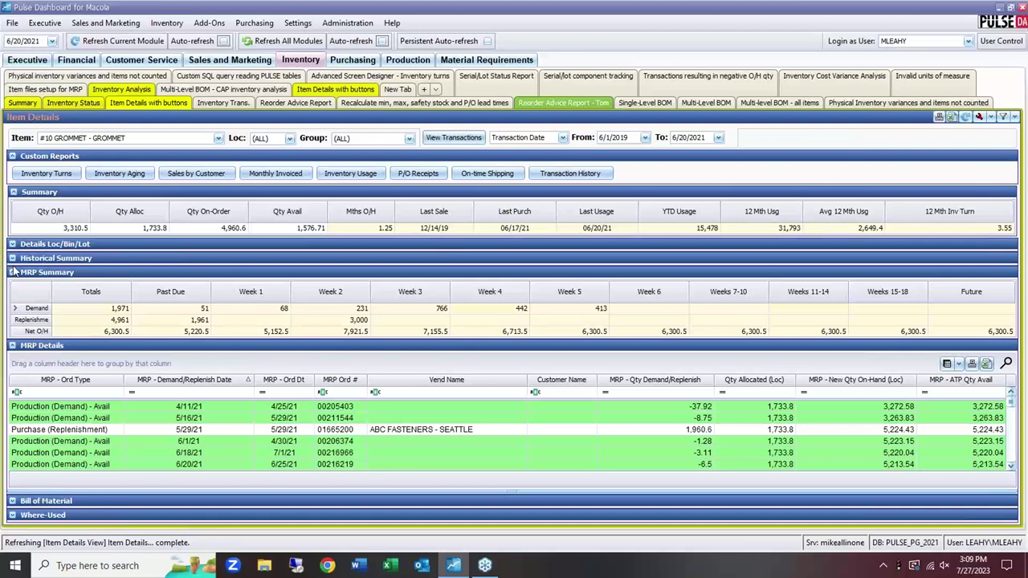
click(12, 345)
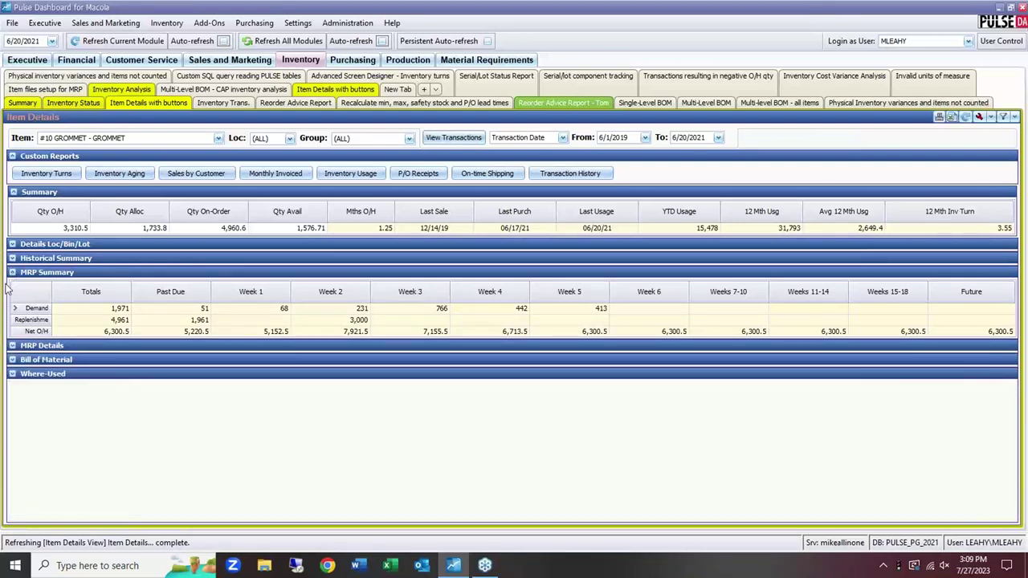
click(14, 244)
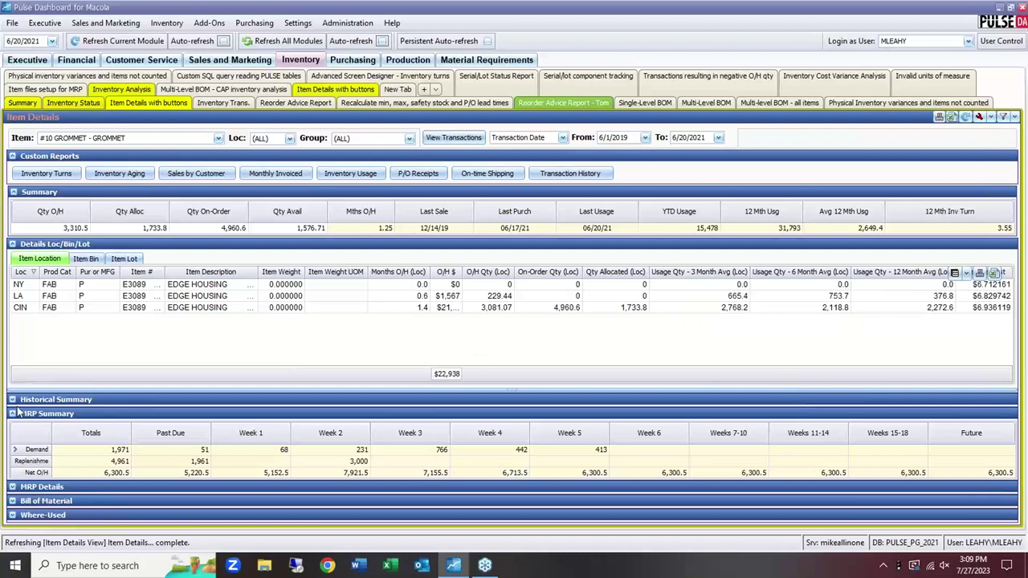
click(13, 245)
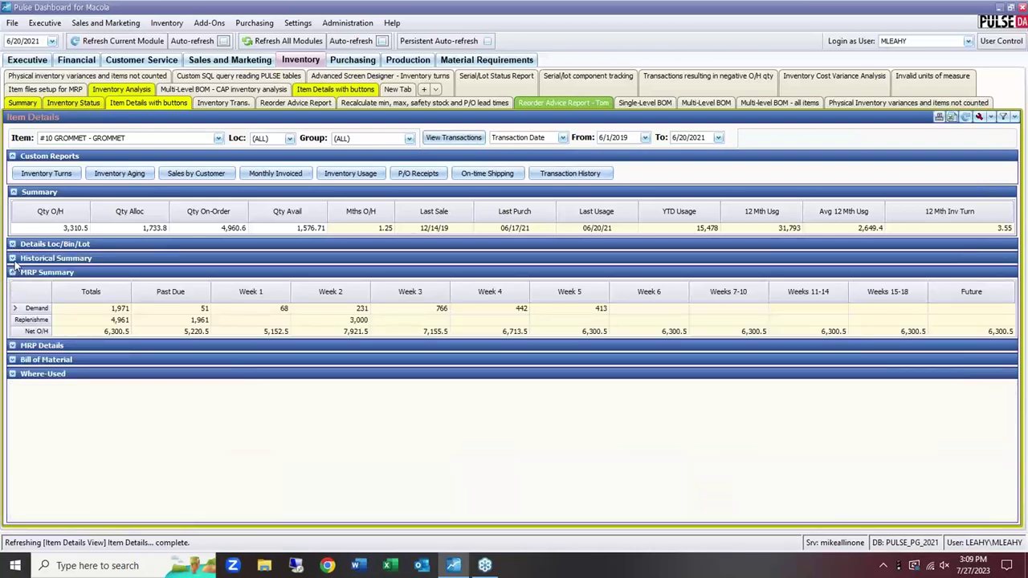
click(13, 258)
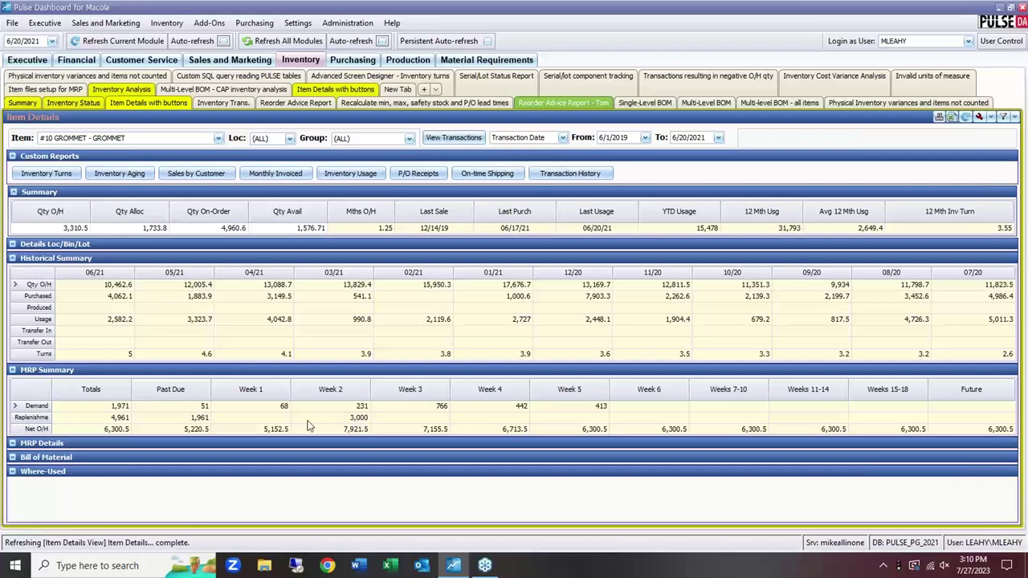
Collapse MRP Summary, then check the MRP Details section and collapse it again.
click(12, 371)
click(12, 383)
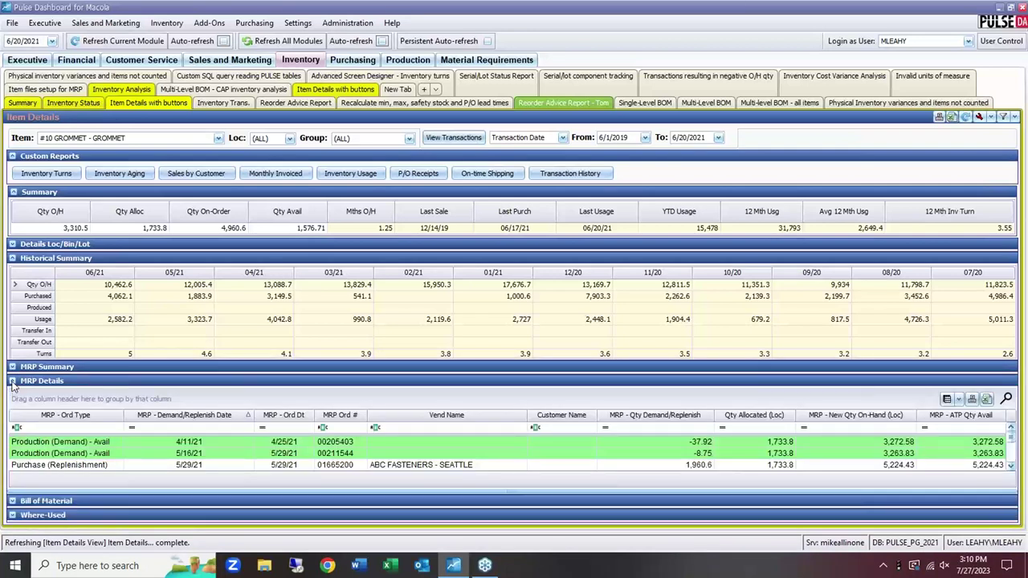
click(12, 382)
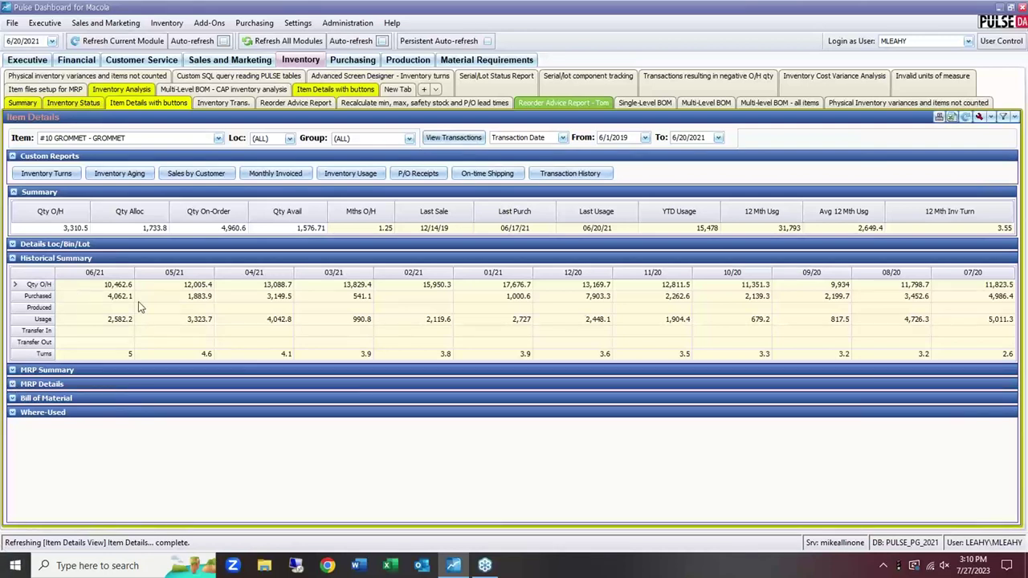
Check the Bill of Material and Where-Used sections of the Item Details and collapse both again.
click(12, 370)
click(12, 370)
click(12, 398)
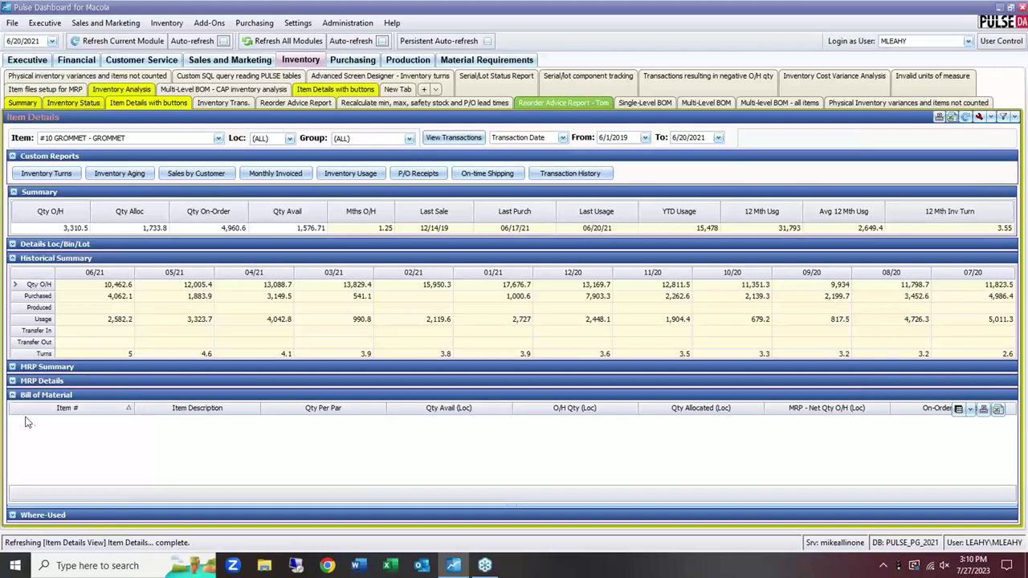
click(13, 395)
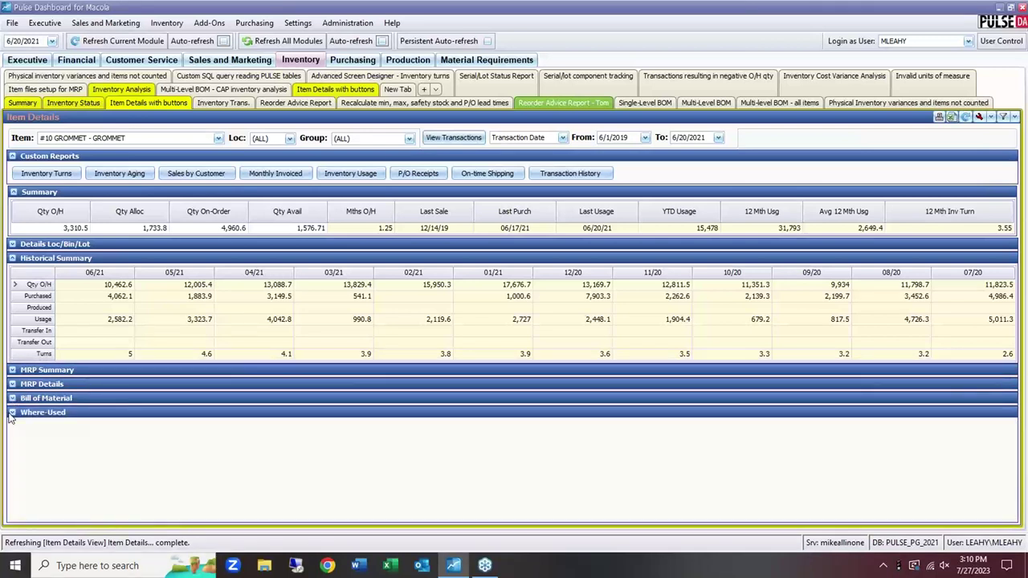
click(12, 412)
click(12, 410)
Remove the P/O Receipts report from the Item Details custom reports and accept the settings.
mouse_move(983, 117)
click(978, 117)
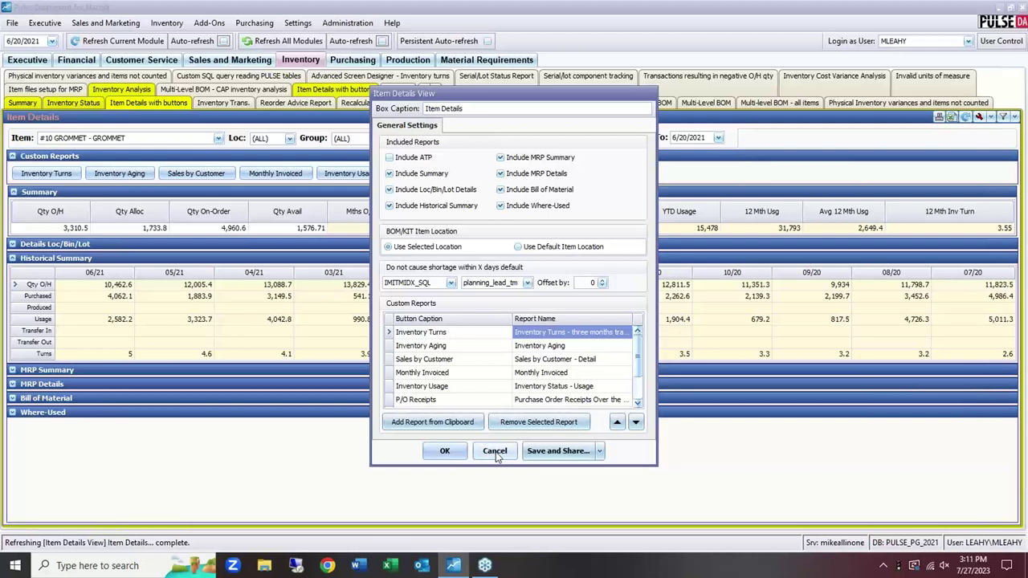
click(469, 403)
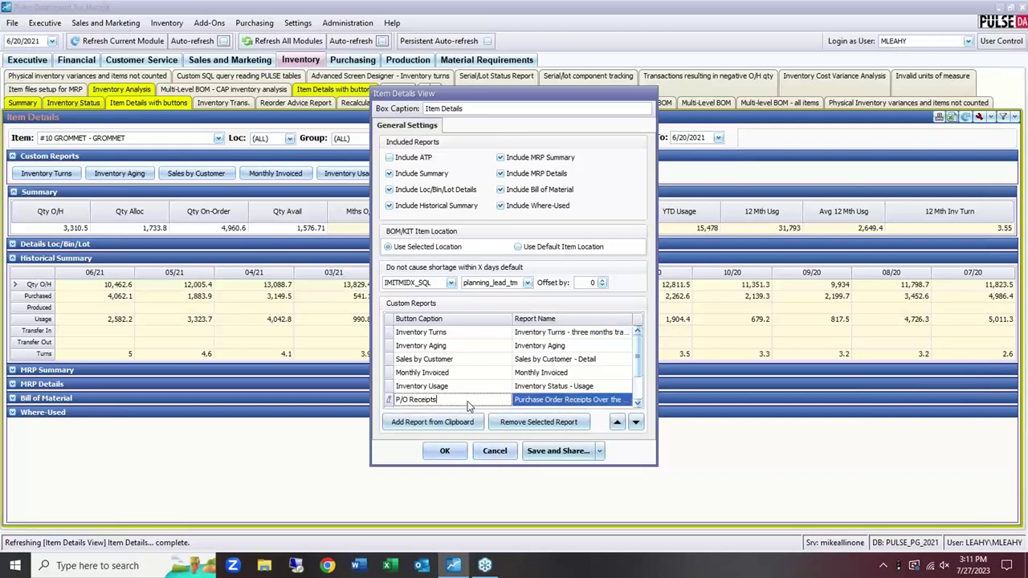
click(534, 423)
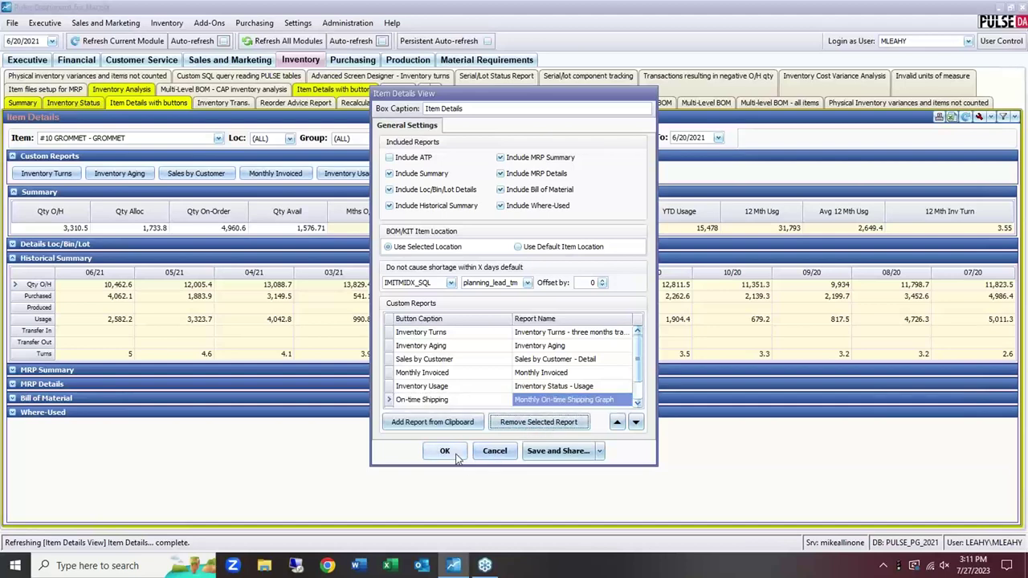
click(452, 452)
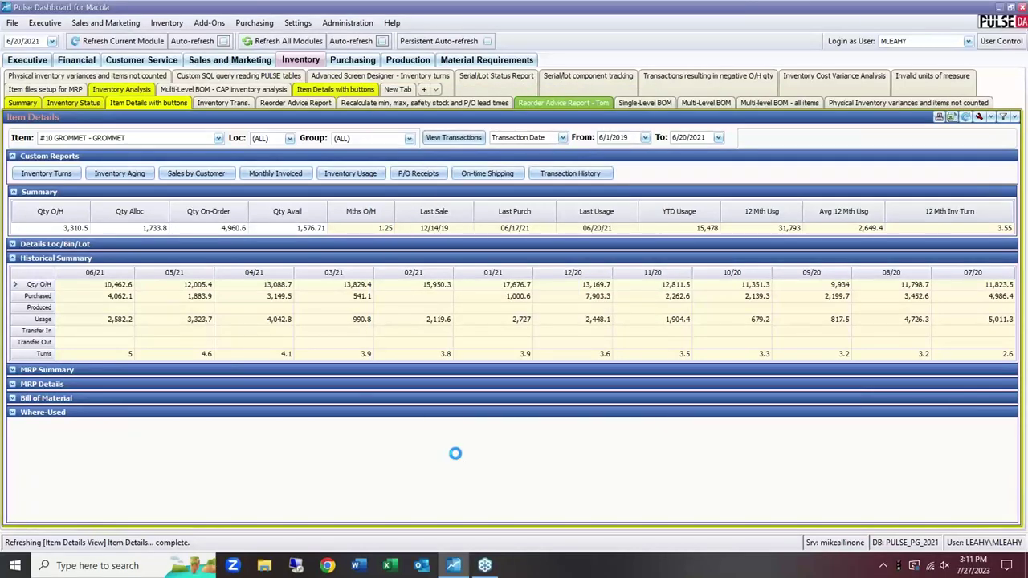
Check the Inventory Turns custom report, close it, and load the details for item E3089 - EDGE HOUSING.
click(62, 174)
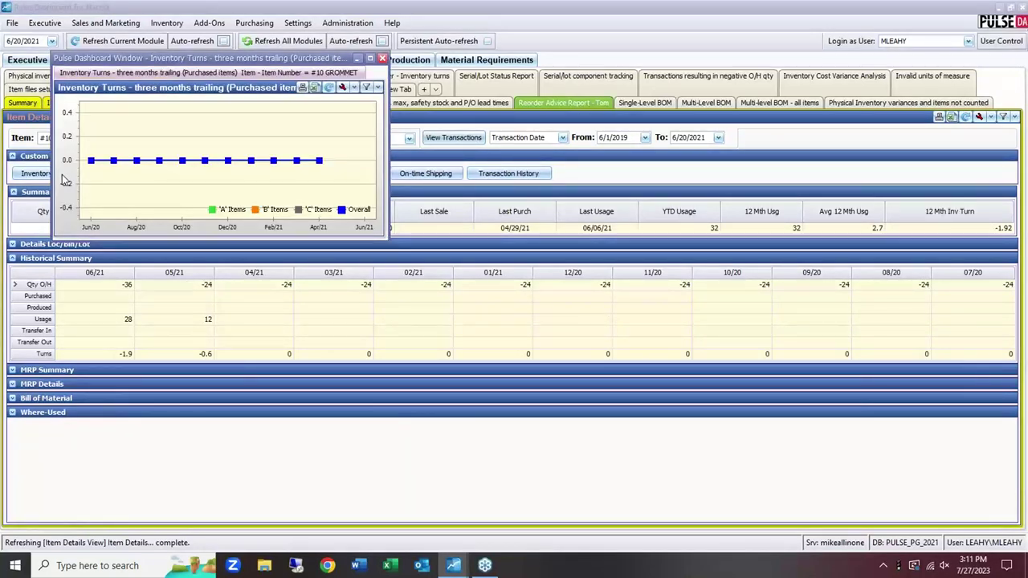
key(Escape)
click(71, 141)
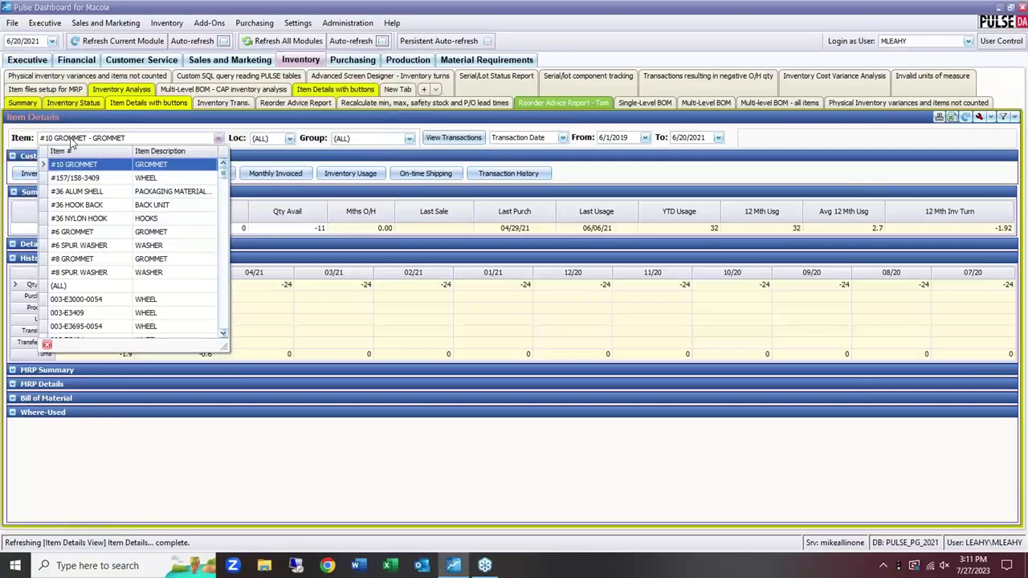
text(E3089 - EDGE HOUSING)
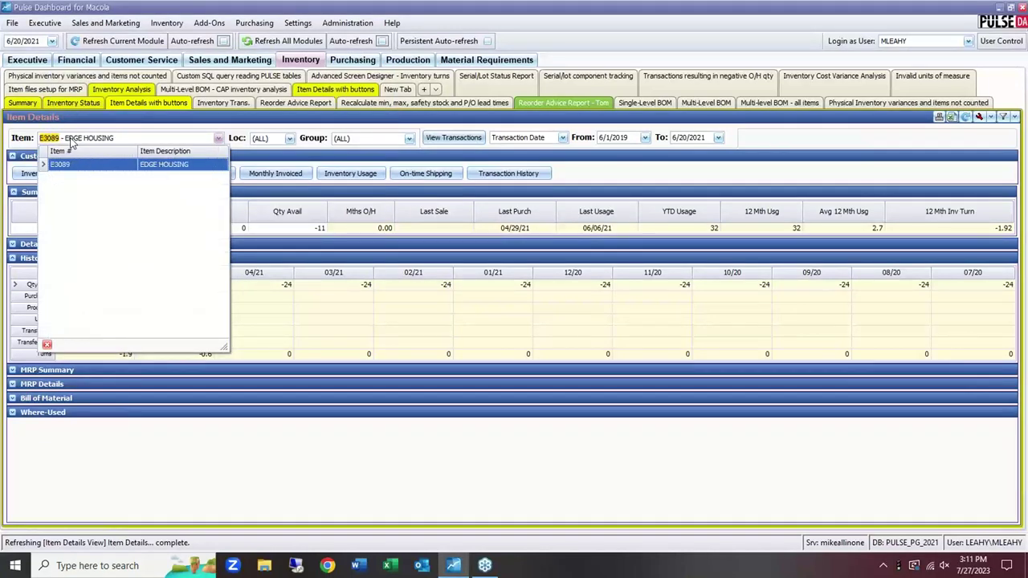
click(79, 164)
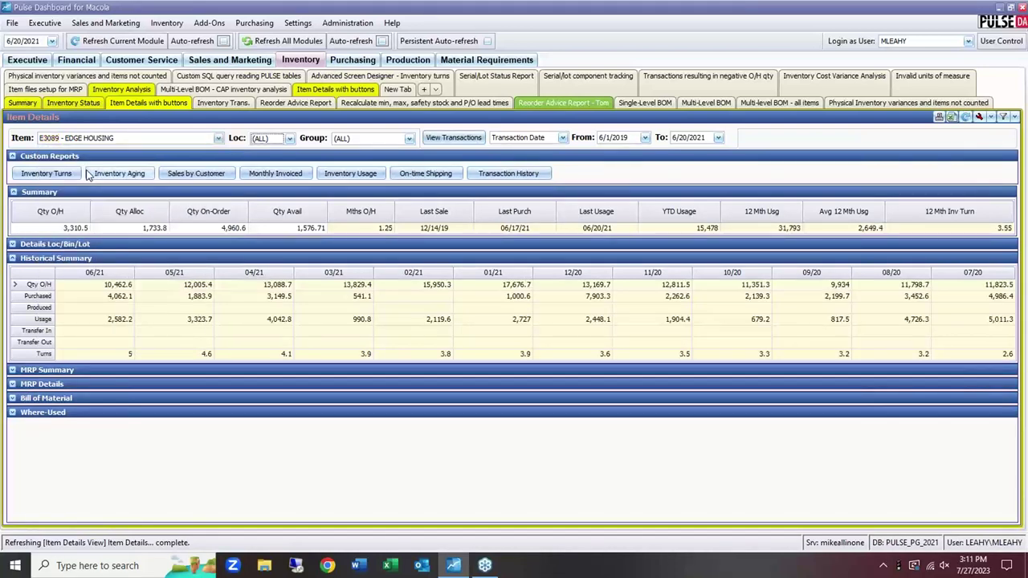
Review the Inventory Turns, Inventory Aging and Sales by Customer custom reports for item E3089, closing each one.
click(71, 174)
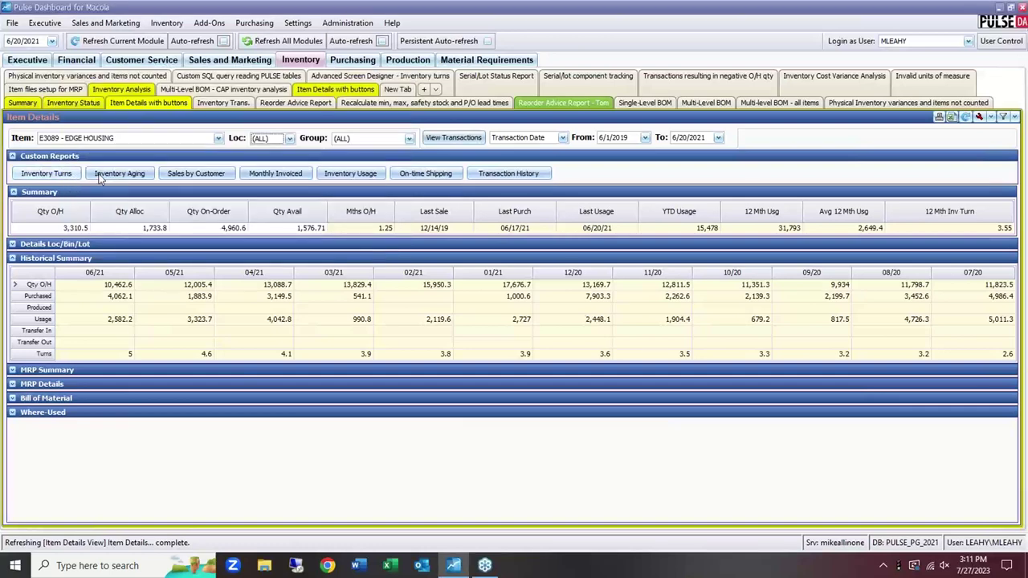
click(131, 175)
click(131, 180)
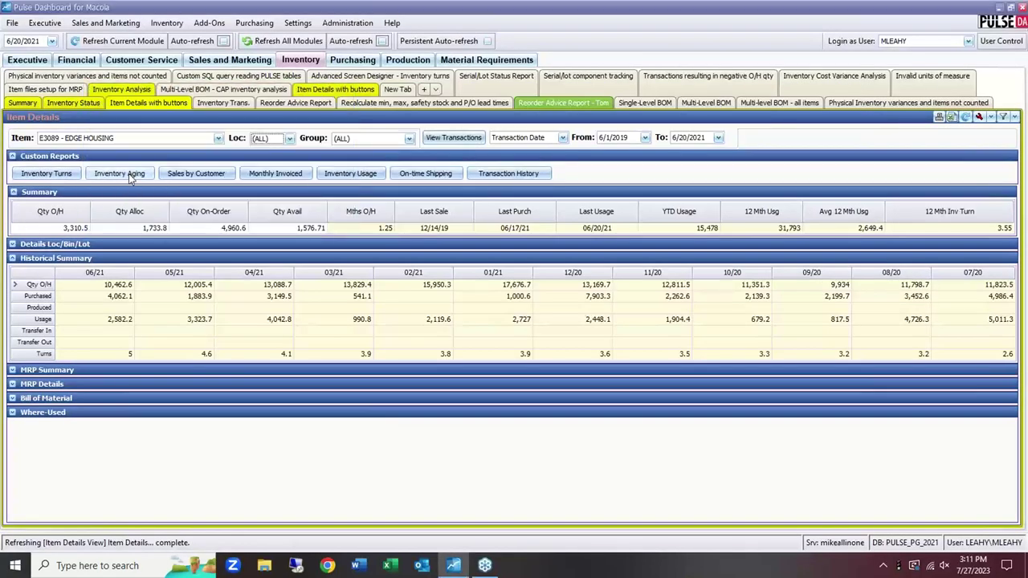
click(196, 175)
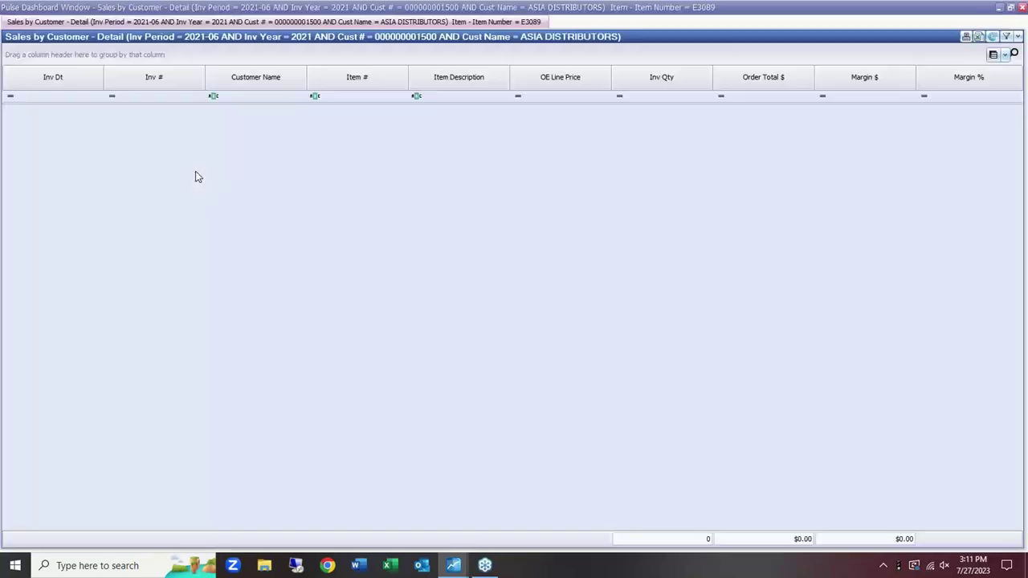
key(Escape)
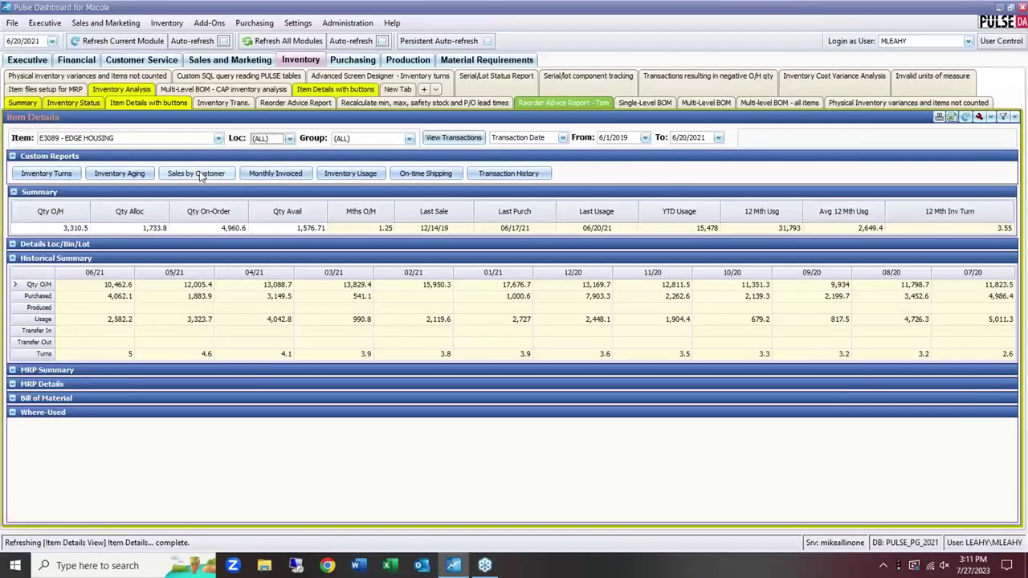
Review the Inventory Usage, On-time Shipping and Transaction History custom reports for item E3089, closing each one.
click(344, 175)
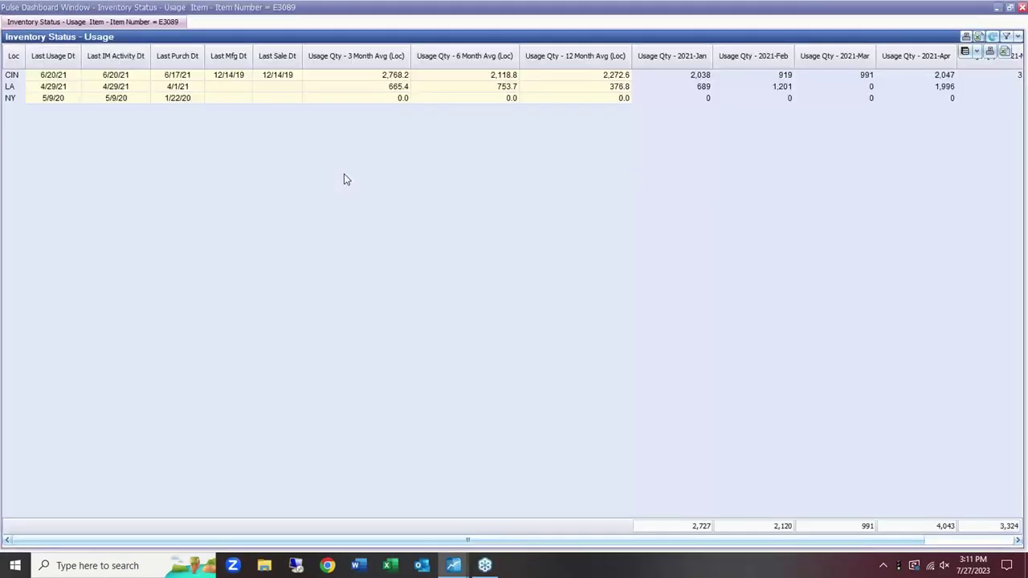
key(Escape)
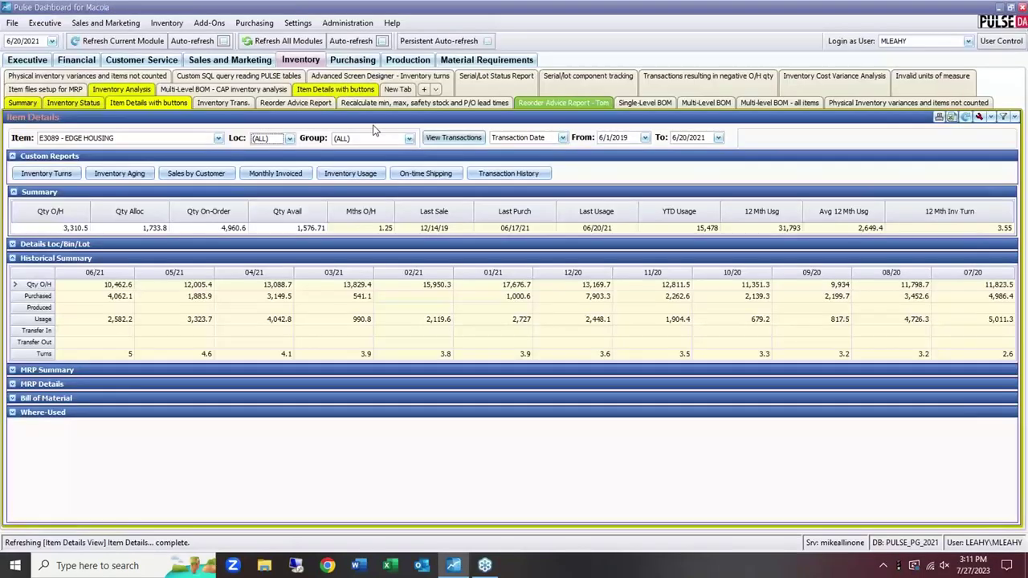
click(415, 174)
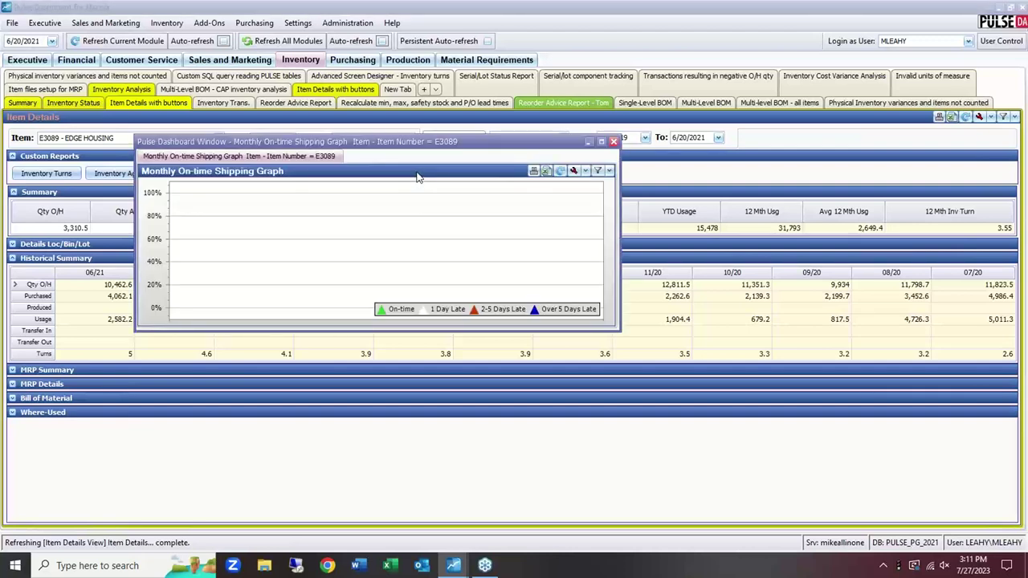
key(Escape)
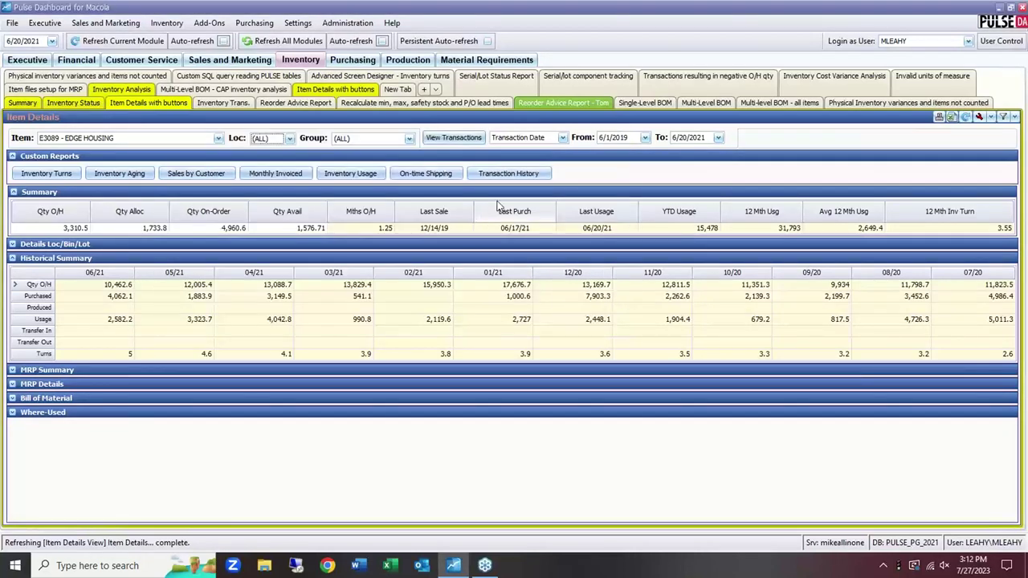
click(507, 174)
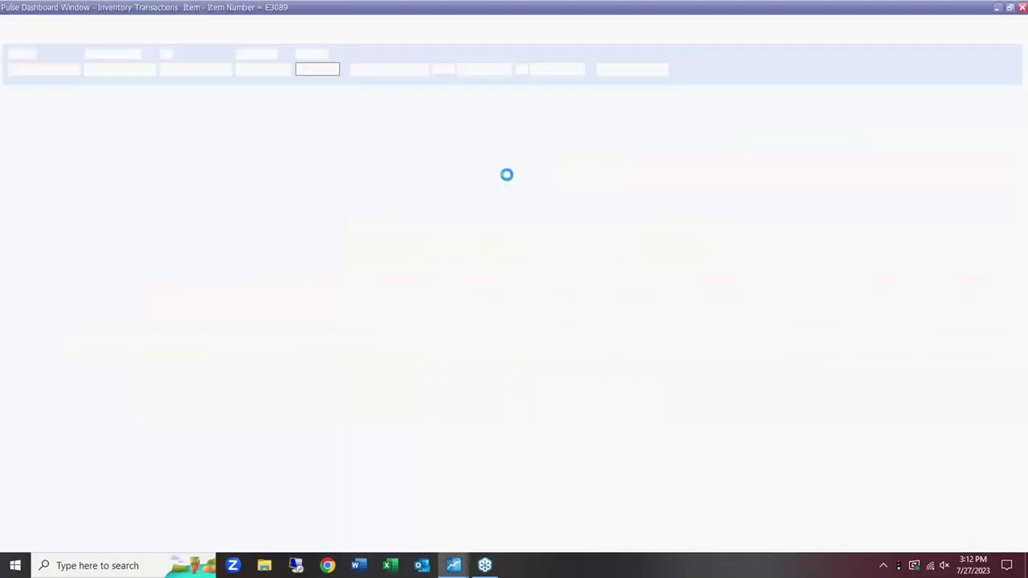
key(Escape)
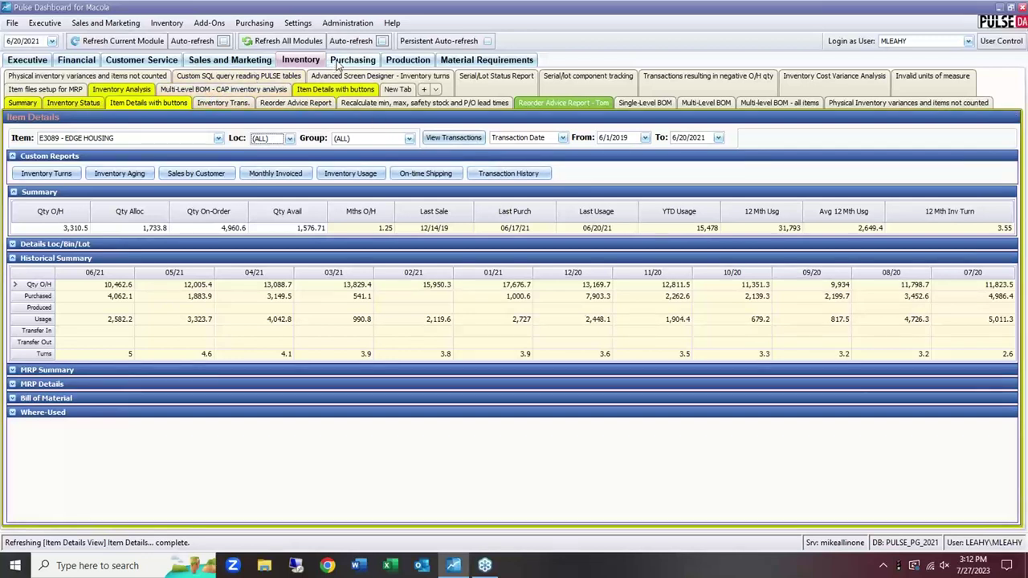
Copy the Purchase Orders Scheduled to be Received report from the Purchasing module.
click(352, 61)
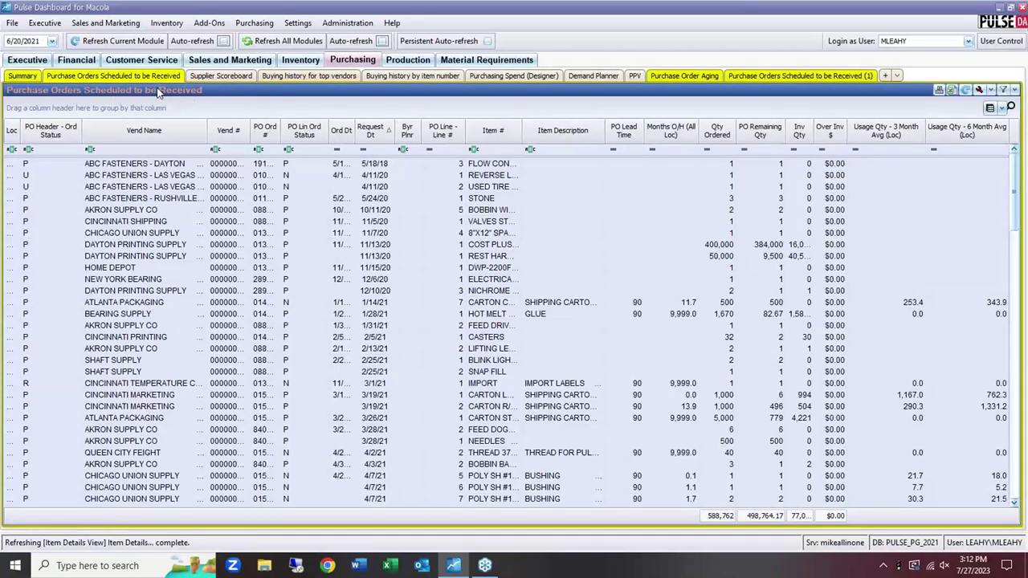
right_click(213, 95)
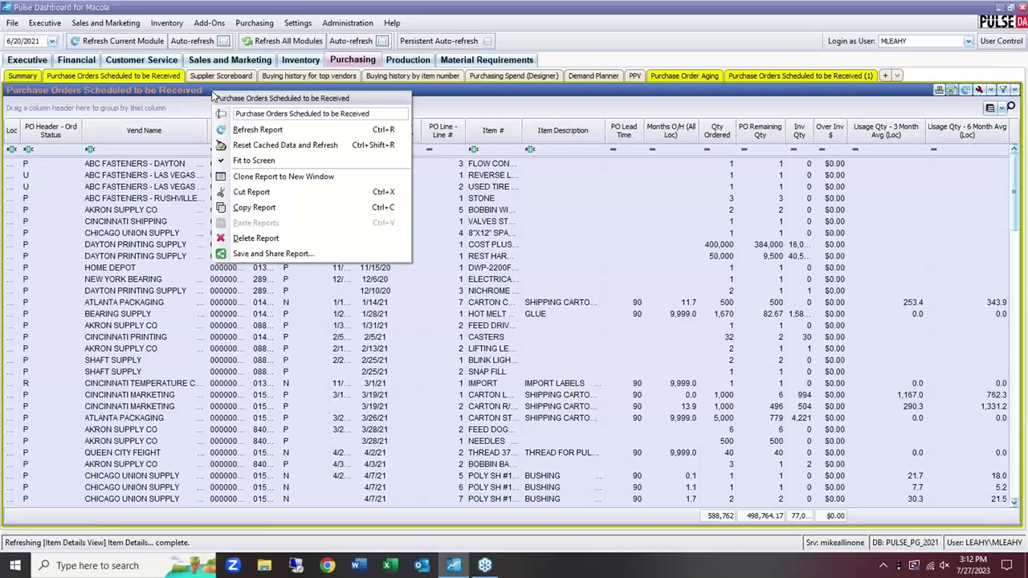
click(252, 208)
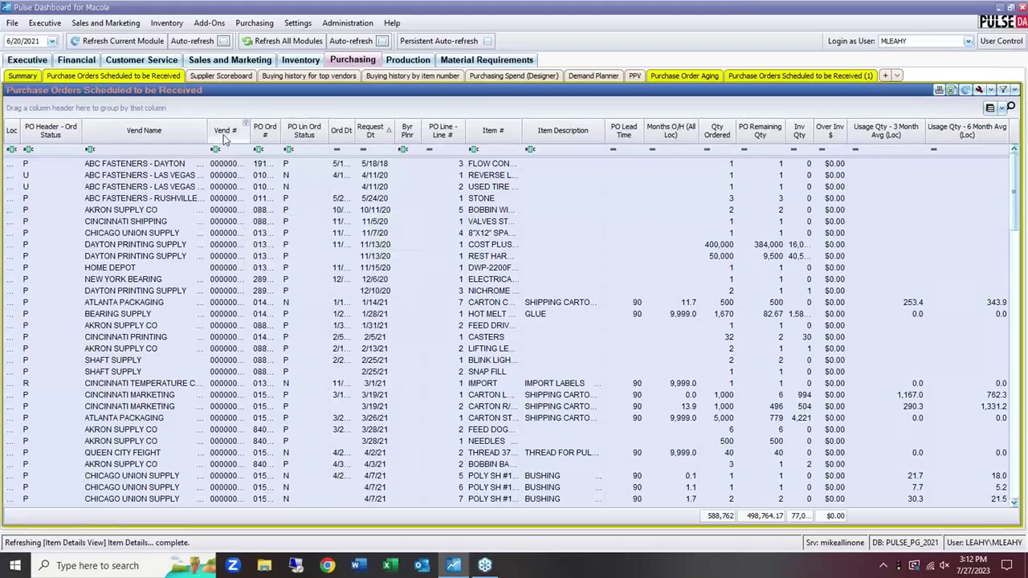
Add the copied purchase orders report from the clipboard to the Custom Reports of the Inventory module's Item Details.
click(301, 60)
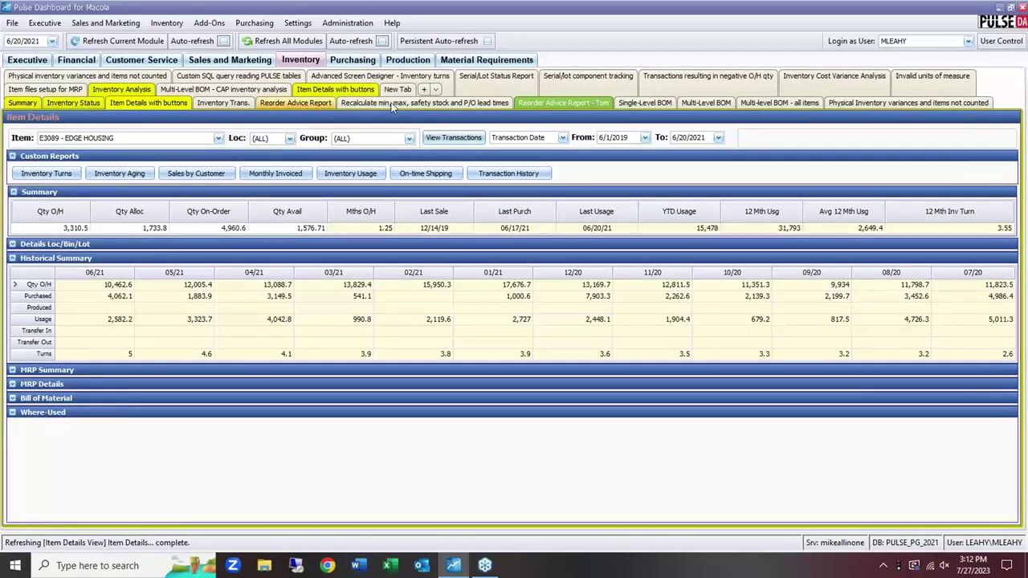
click(978, 118)
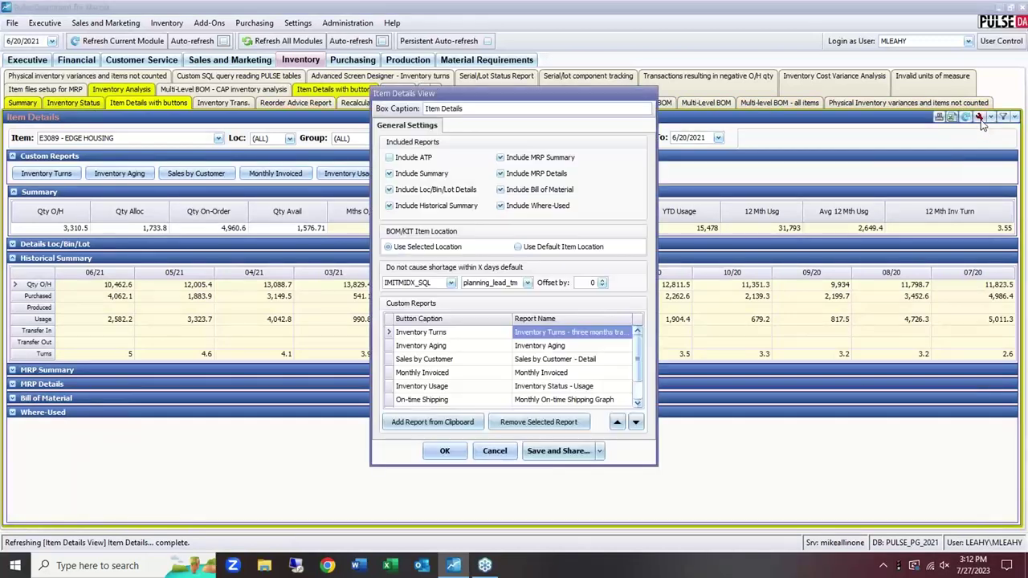
click(418, 424)
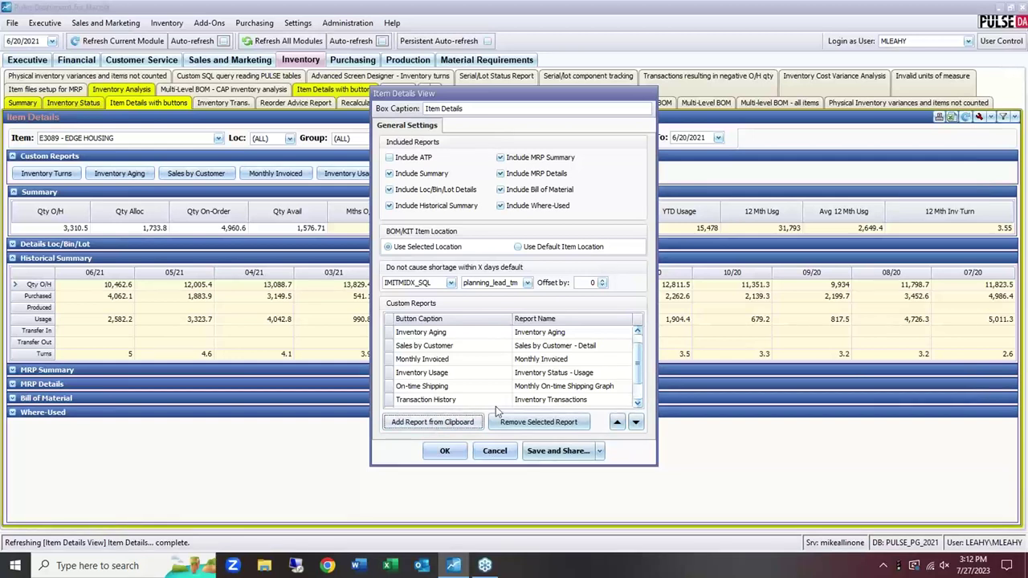
scroll(637, 370, down, 1)
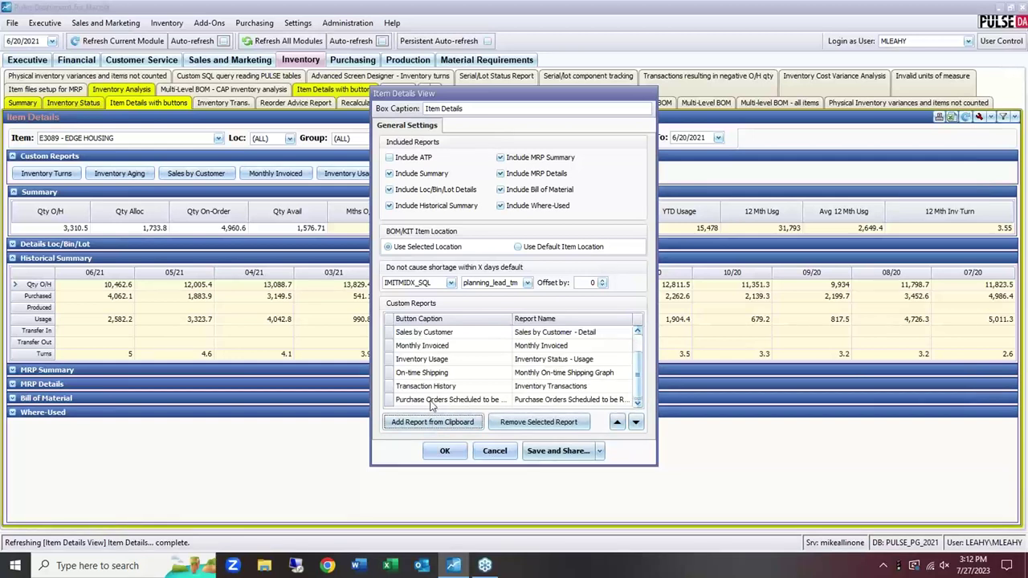
Change the added report's button caption to Open Purchase Orders and accept the Item Details settings.
click(485, 399)
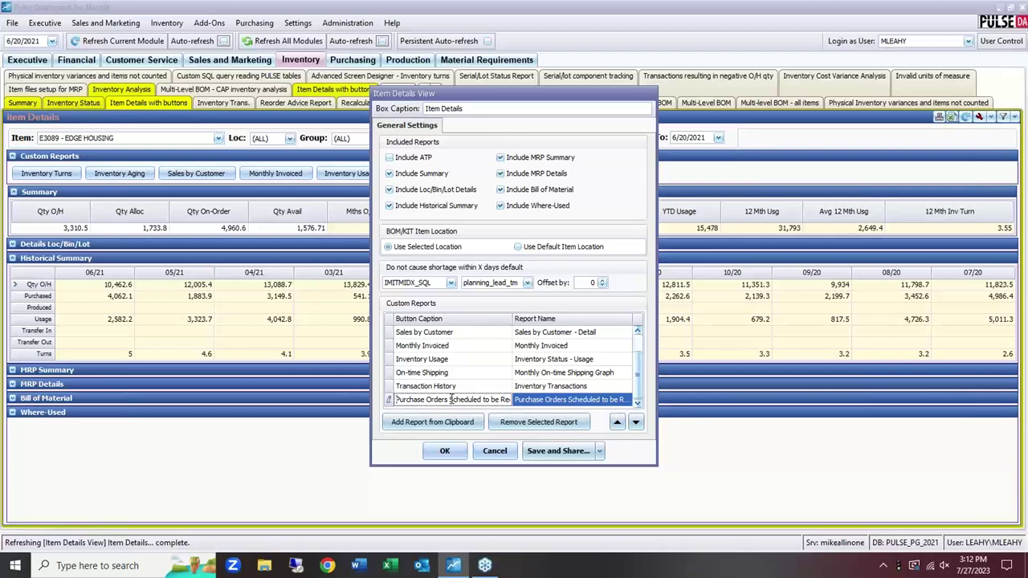
text(Open)
key(End)
key(BackSpace)
key(BackSpace)
key(BackSpace)
key(BackSpace)
key(BackSpace)
key(BackSpace)
key(BackSpace)
key(BackSpace)
key(BackSpace)
key(BackSpace)
key(BackSpace)
key(BackSpace)
key(BackSpace)
key(BackSpace)
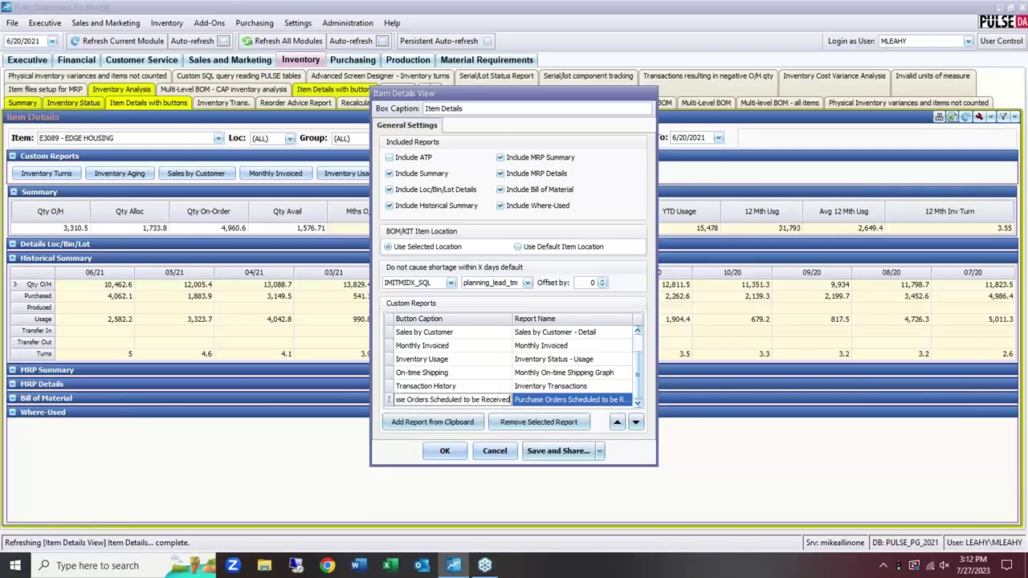
key(BackSpace)
key(BackSpace)
key(BackSpace)
key(BackSpace)
key(BackSpace)
key(BackSpace)
key(BackSpace)
key(BackSpace)
key(BackSpace)
key(BackSpace)
key(BackSpace)
click(444, 450)
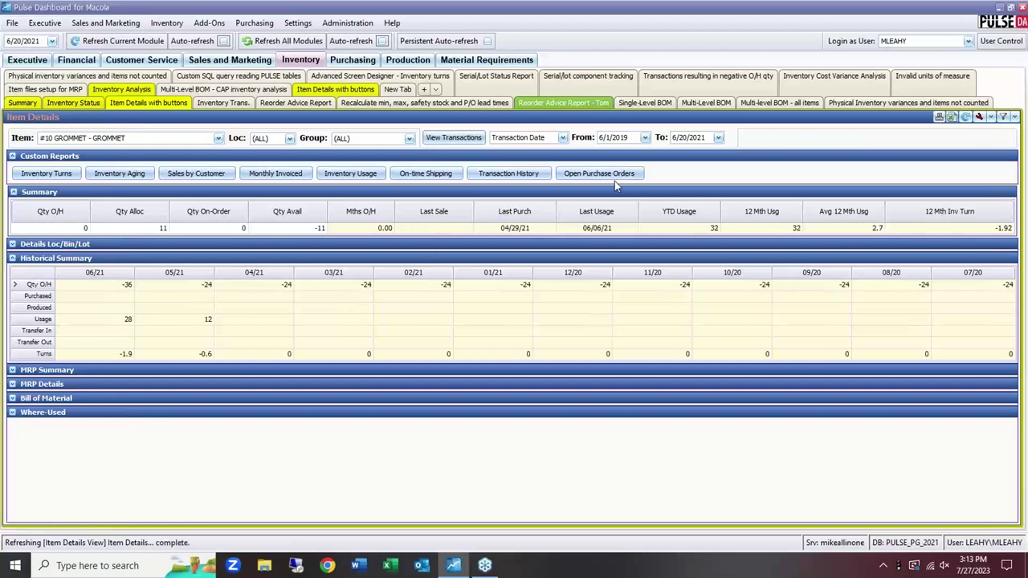
Check the Open Purchase Orders custom report for #10 GROMMET, close it, and show the Inventory Status tab.
click(612, 176)
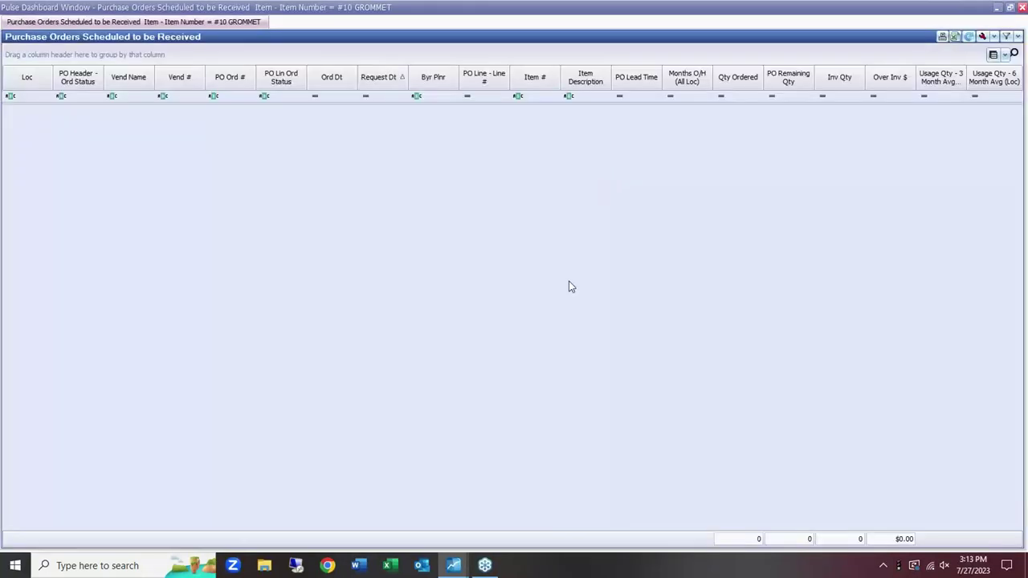
key(alt+F4)
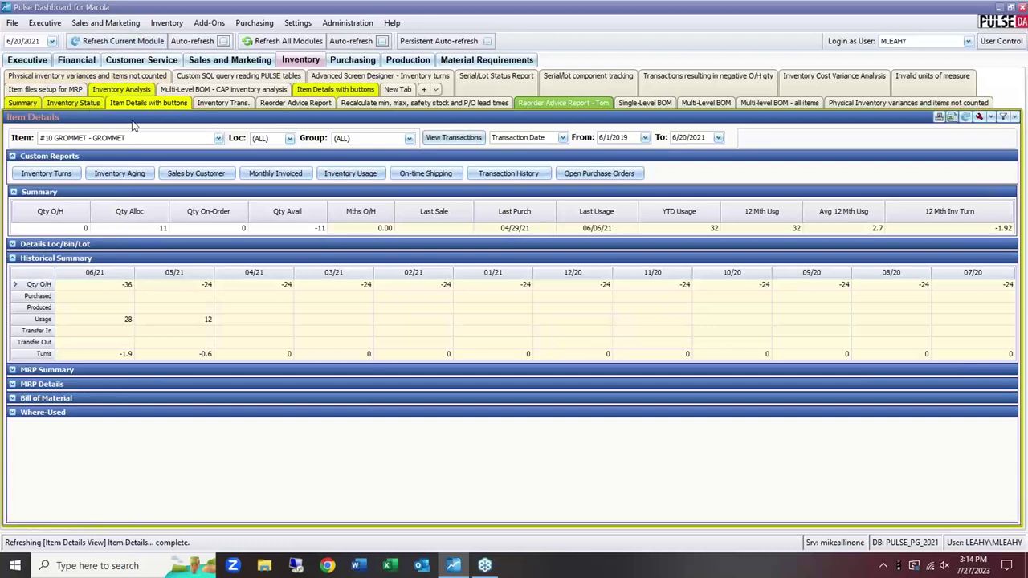
click(82, 105)
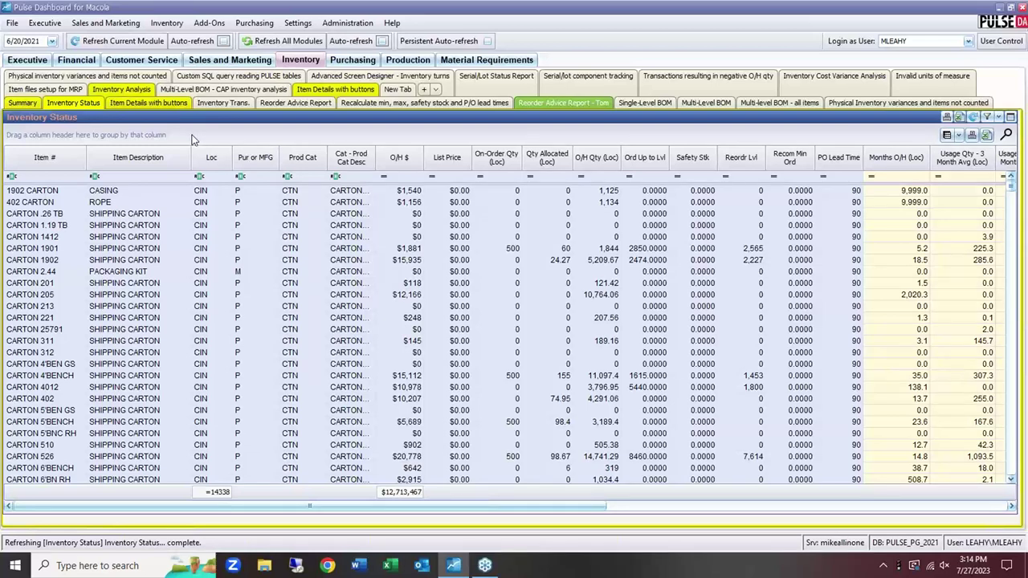
Look at the Executive module, return to Inventory, and review the options available for the Inventory Status tab.
click(31, 64)
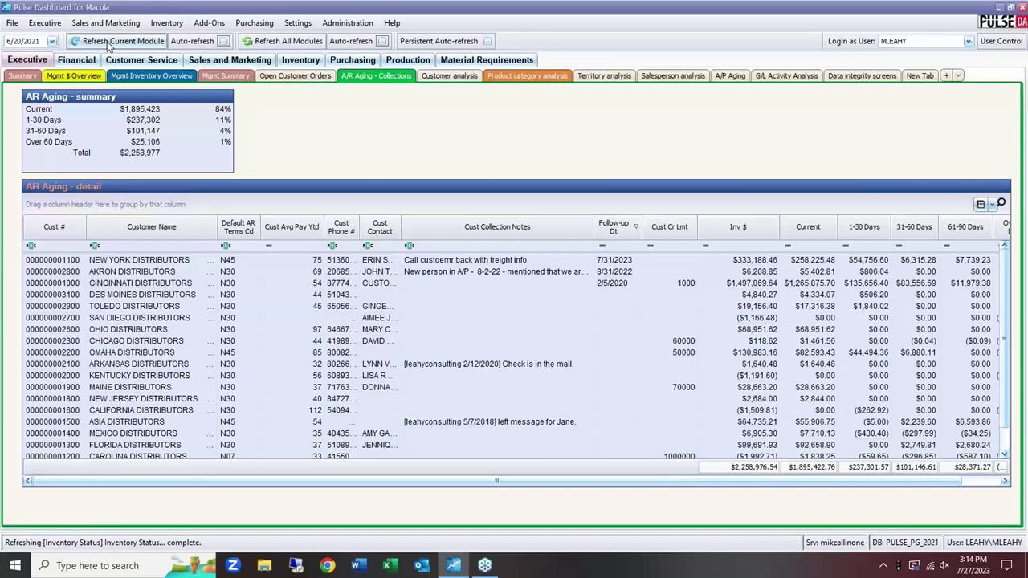
click(301, 60)
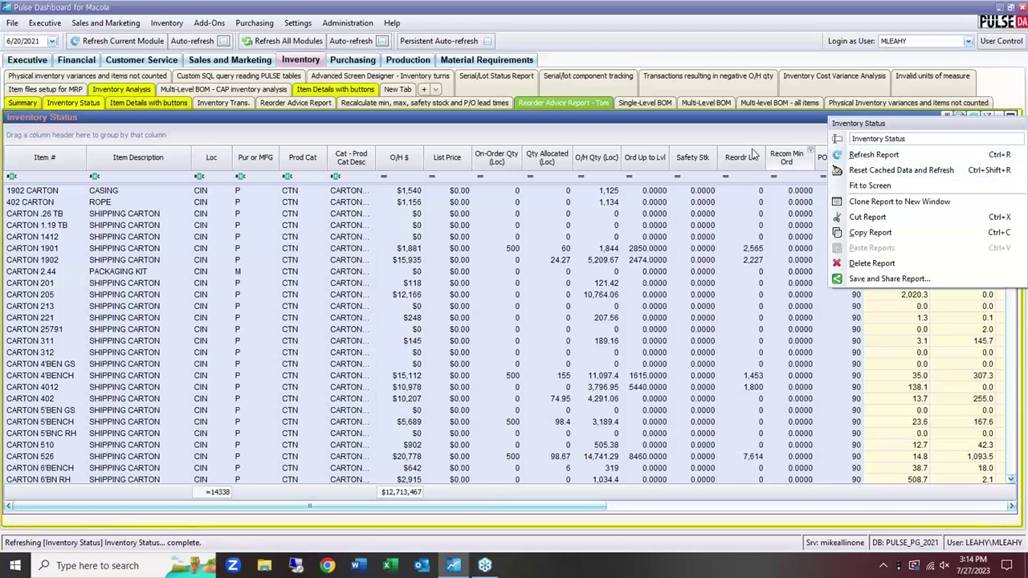
click(84, 109)
right_click(85, 109)
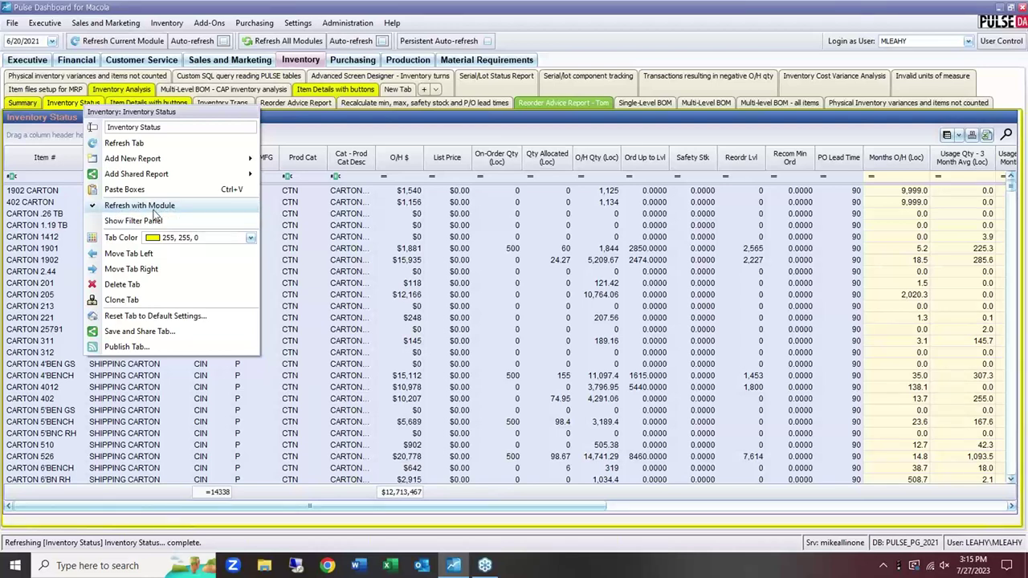
Sort the Inventory Status report by item number in ascending order.
click(53, 159)
click(53, 159)
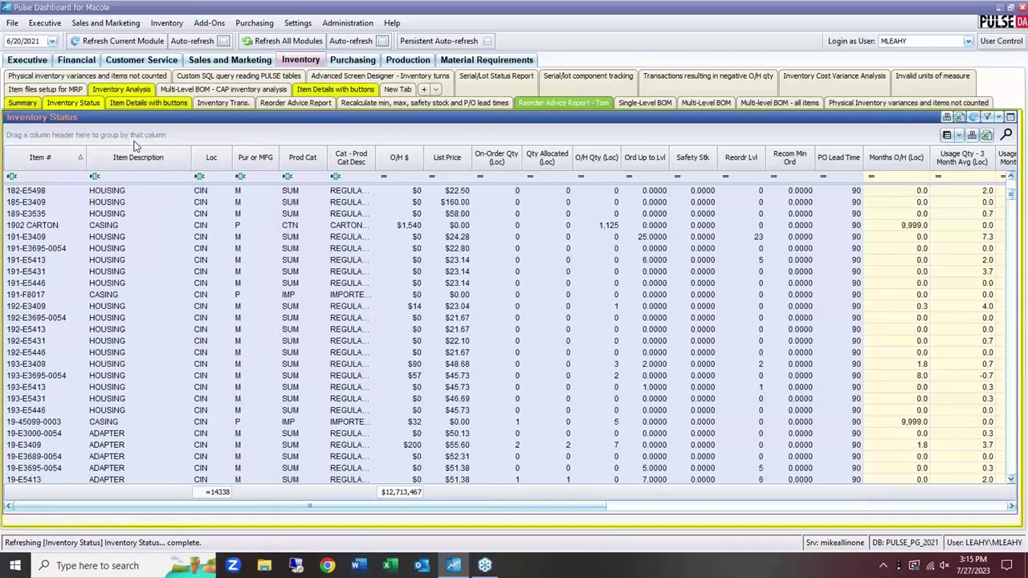
scroll(137, 159, up, 10)
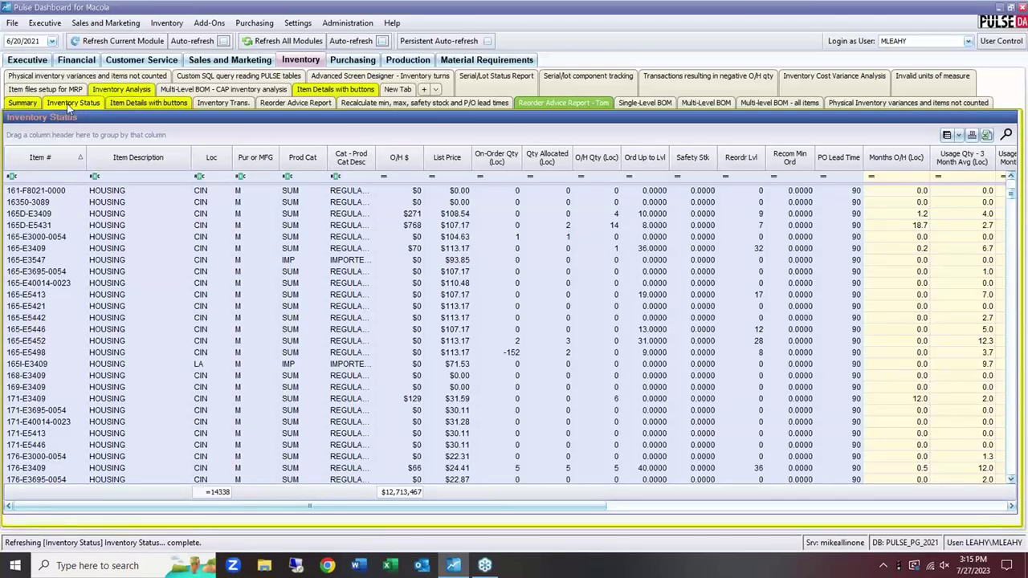
Review the settings and included statuses of Purchasing's Purchase Orders Scheduled to be Received report, and leave without saving.
click(368, 63)
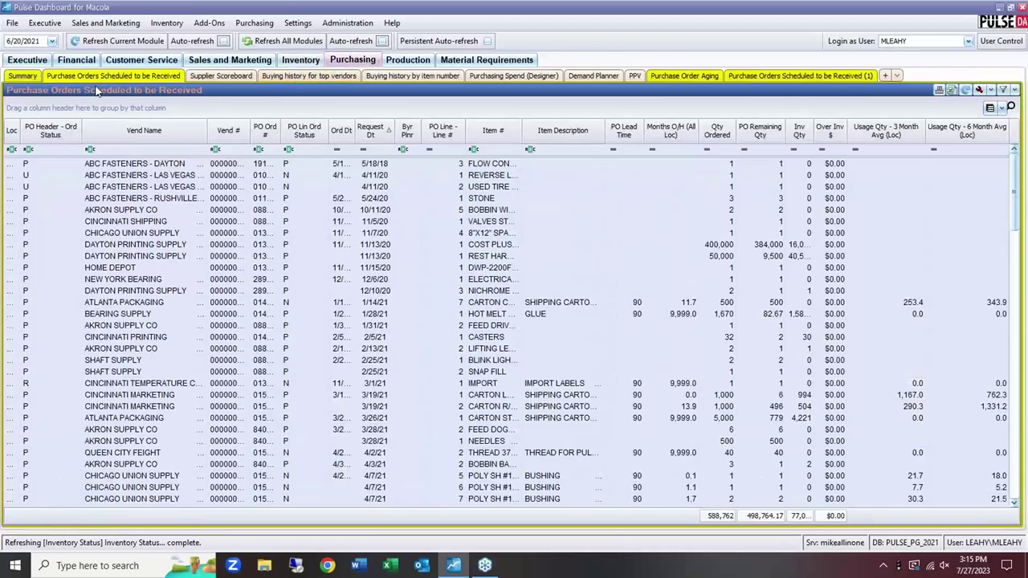
click(978, 90)
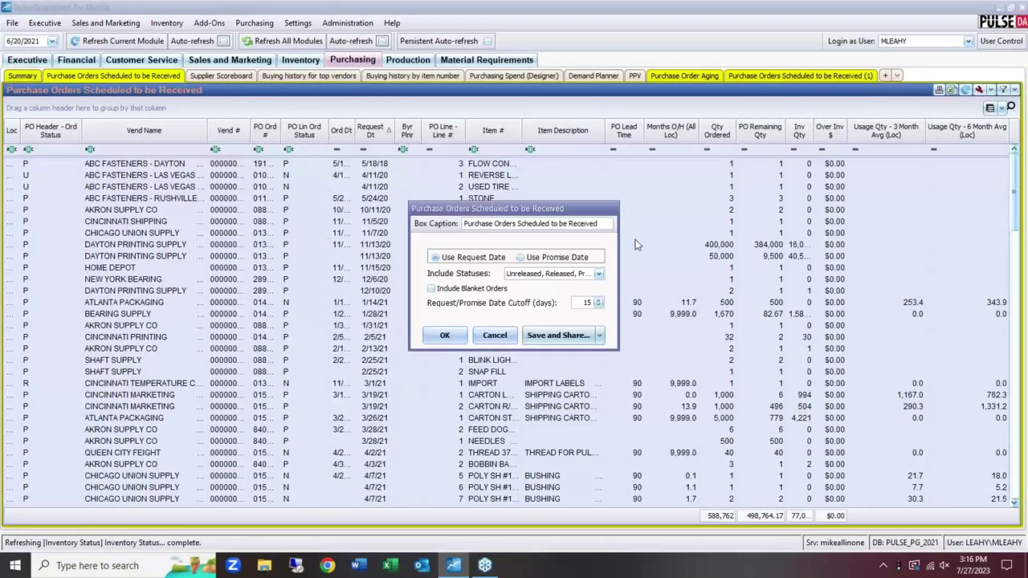
click(598, 275)
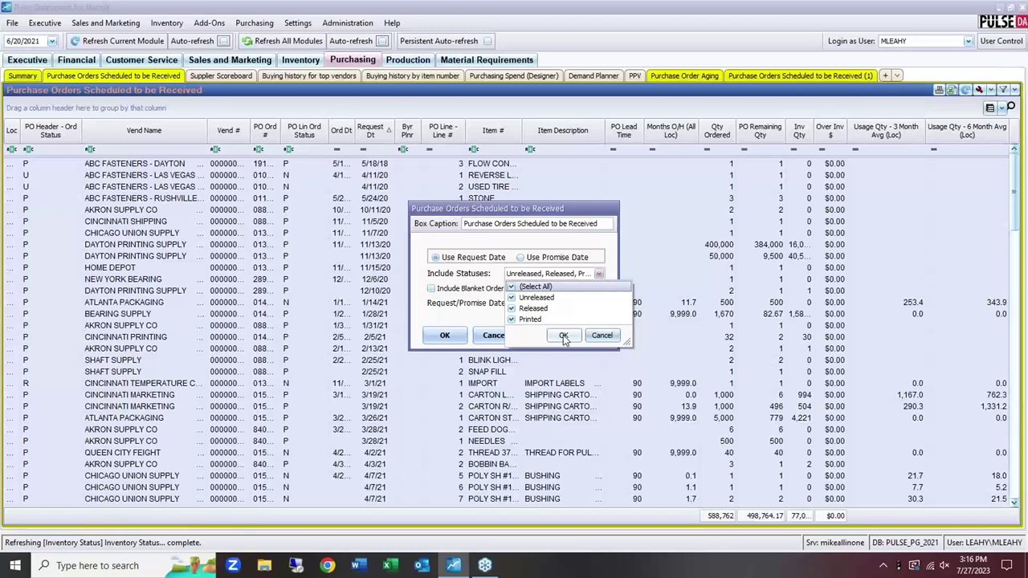
click(610, 336)
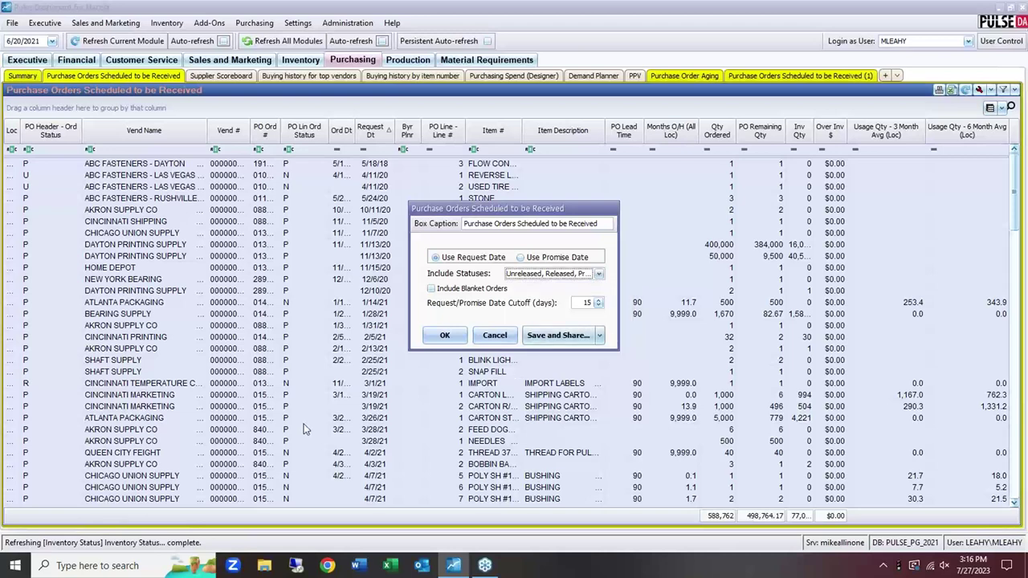
click(497, 338)
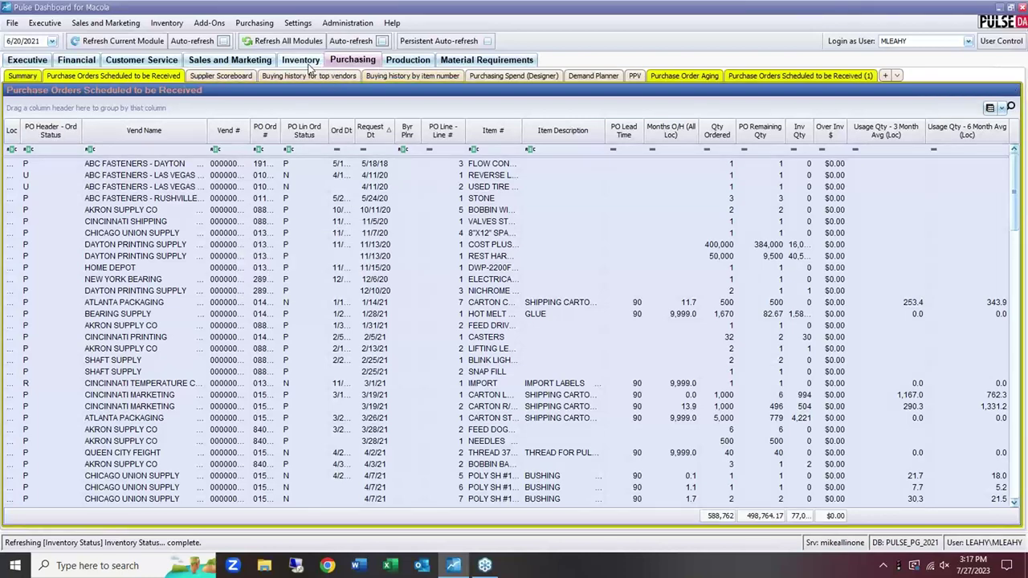
From item 165D-E5431 in Inventory Status, drill down to Customer Service's permanent Customer Orders Dynamic View tab, and return to the dashboard.
click(308, 62)
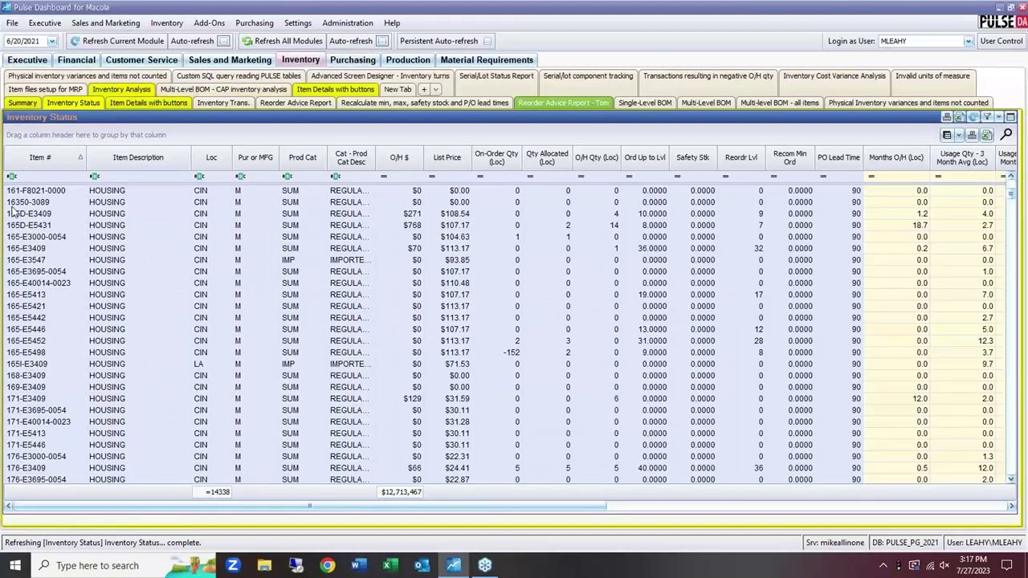
mouse_move(38, 208)
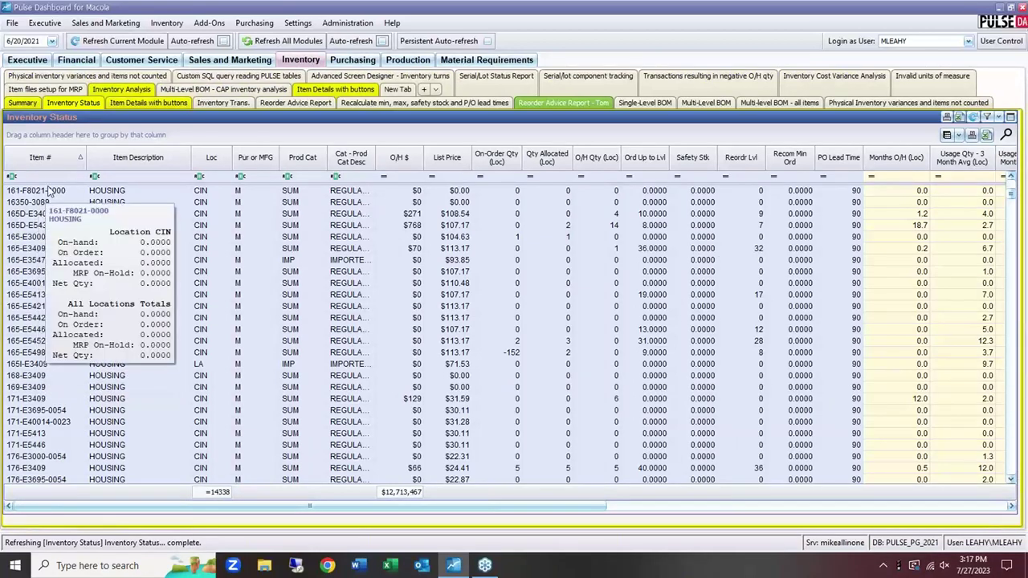
right_click(27, 229)
mouse_move(29, 226)
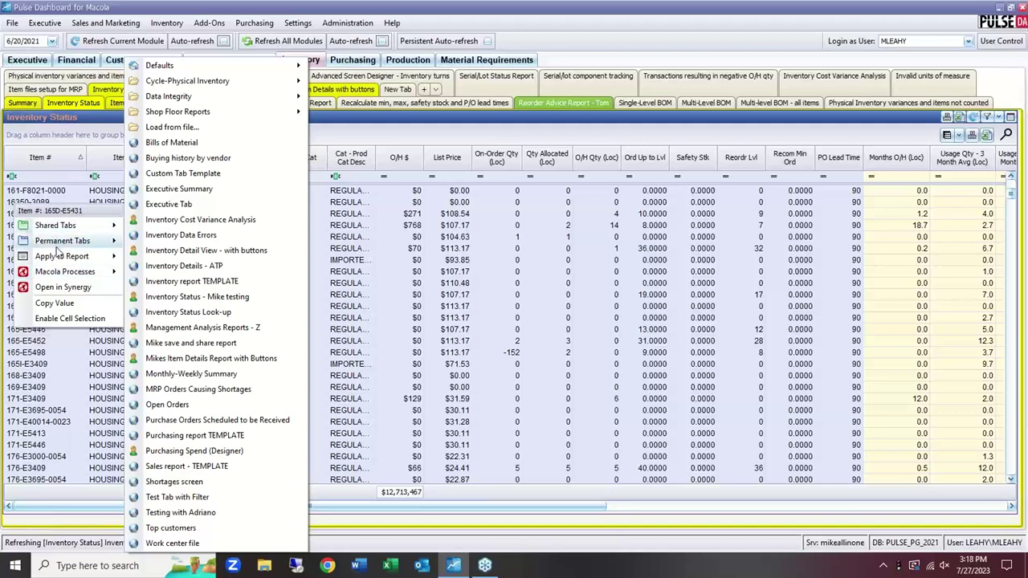
mouse_move(66, 261)
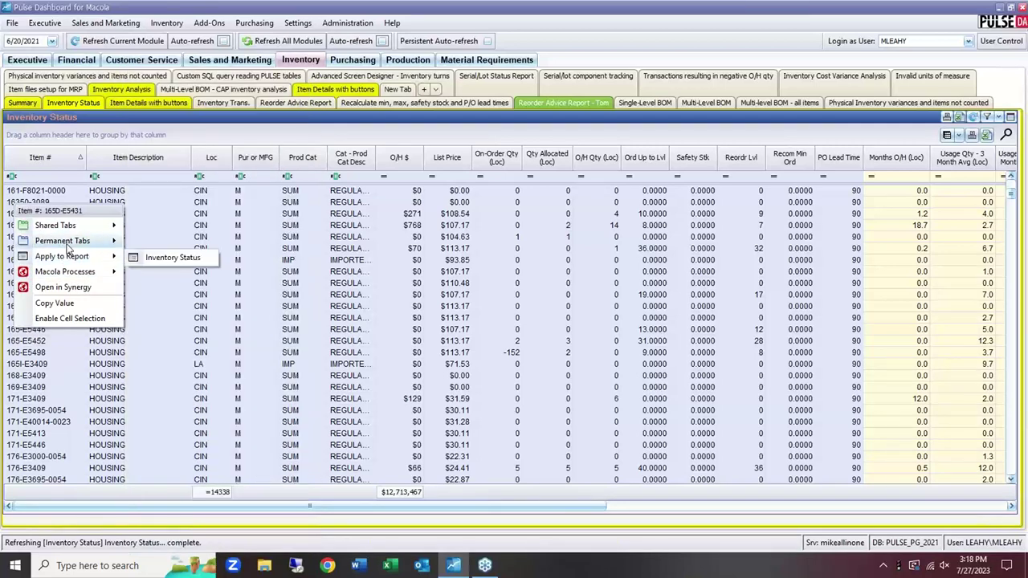
mouse_move(71, 241)
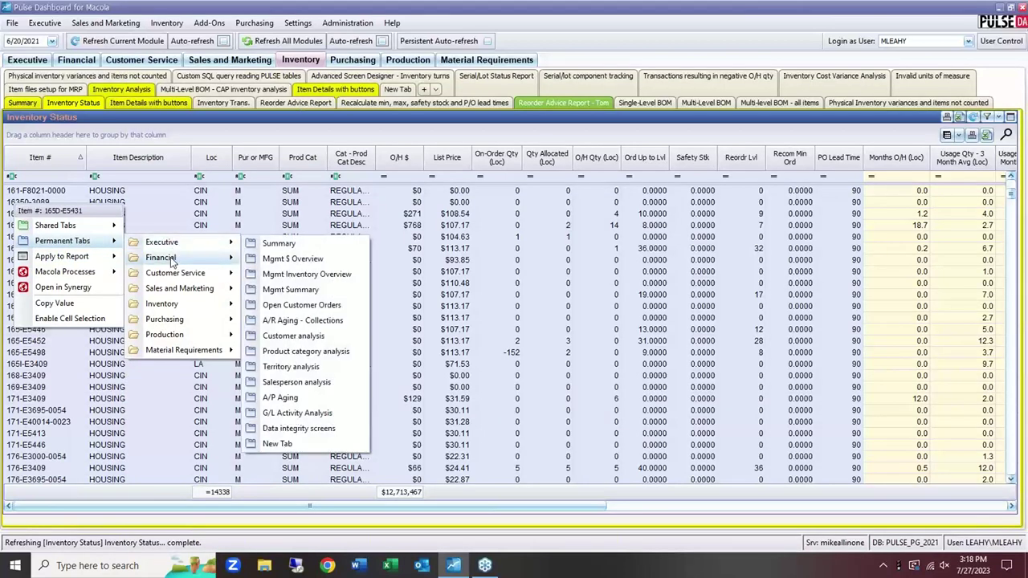
mouse_move(175, 276)
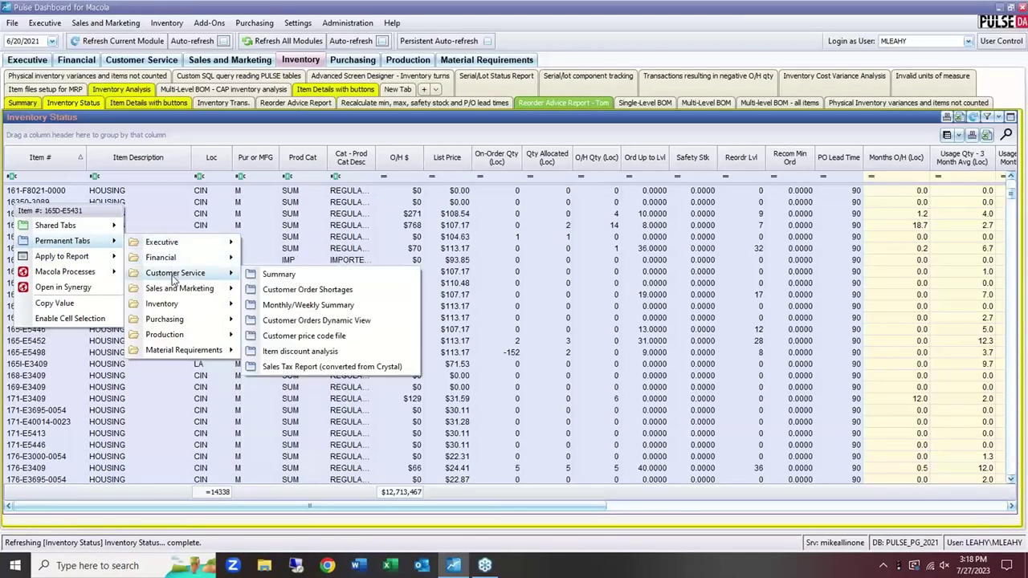
click(291, 321)
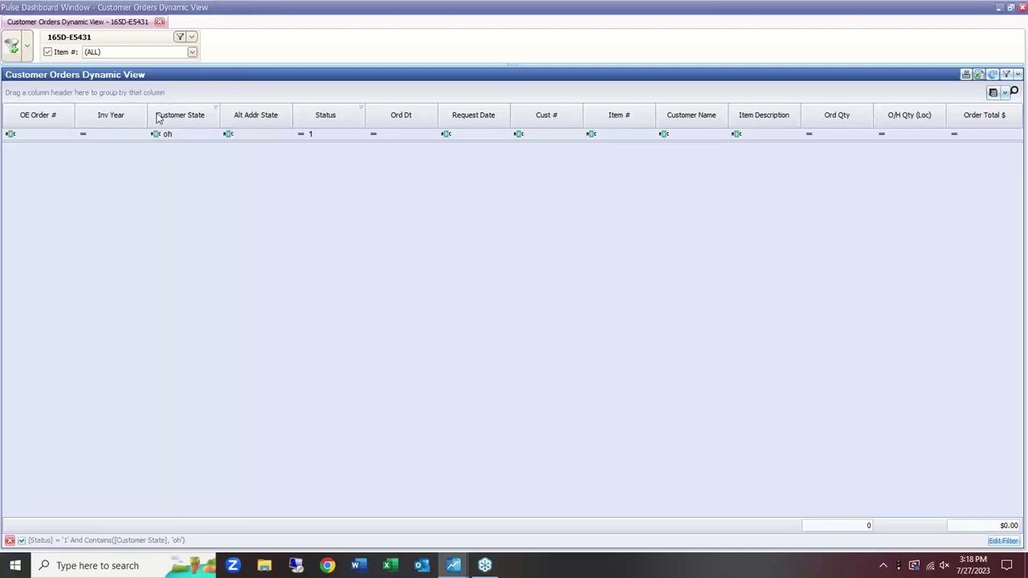
key(alt+Tab)
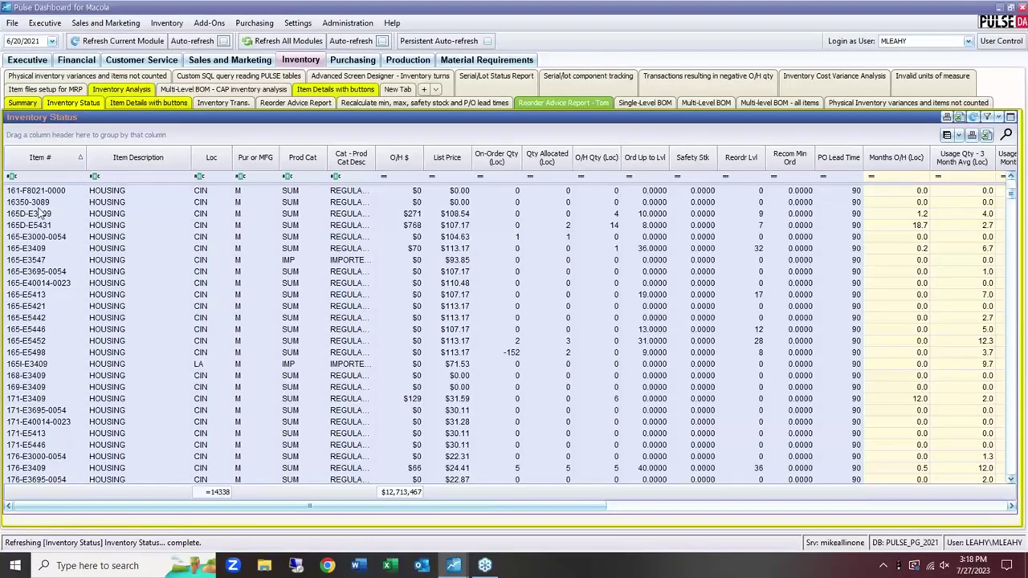
Check the recently used drill-down shortcut offered for items 165D-E5431, 165-E5498 and 165-E5413.
right_click(25, 231)
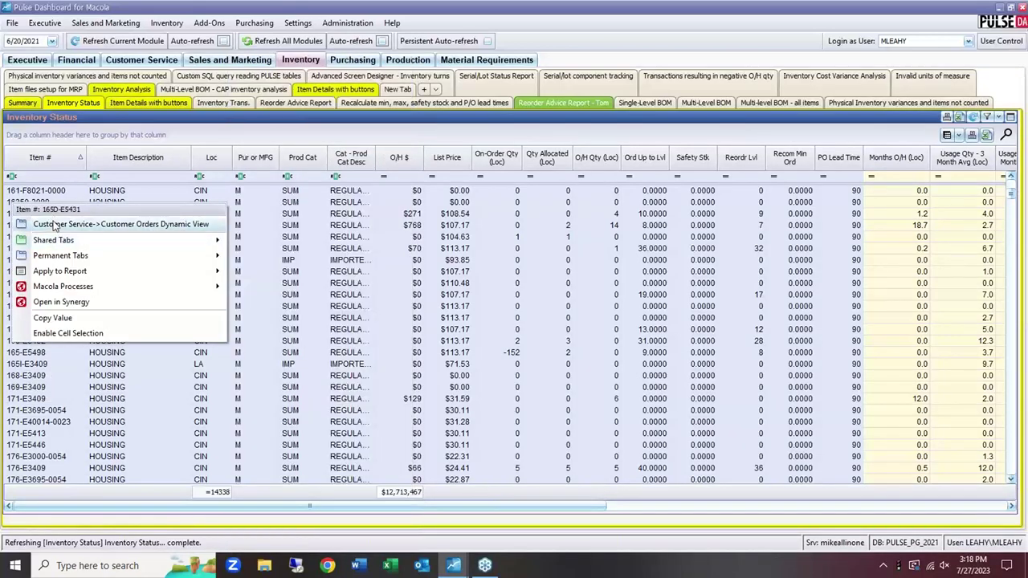
right_click(30, 354)
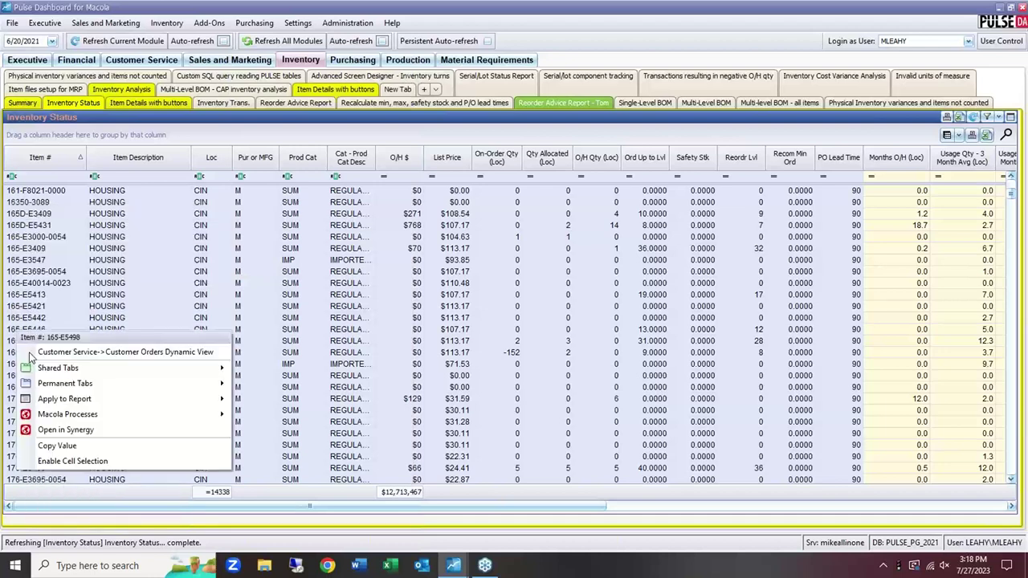
mouse_move(100, 384)
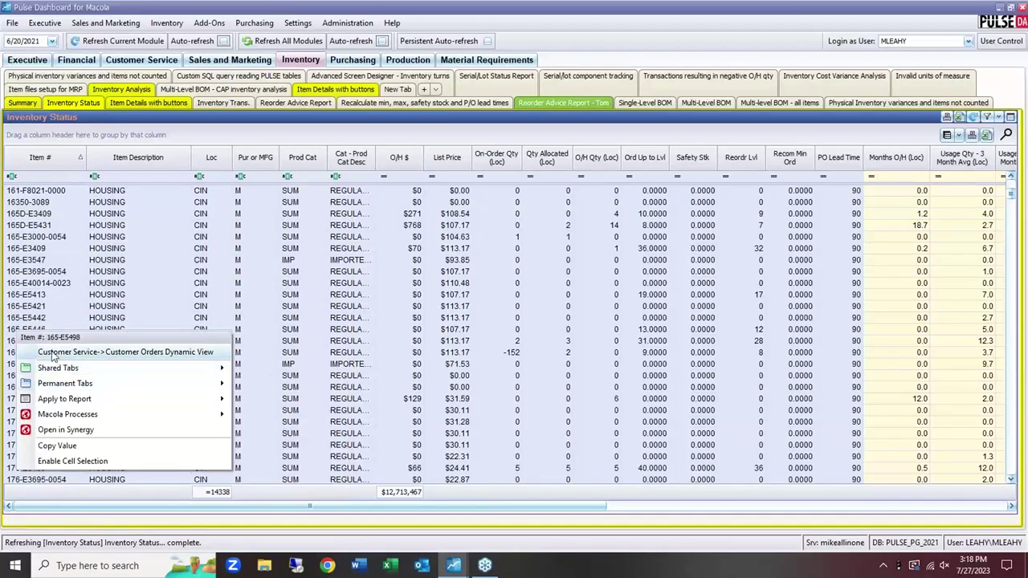
mouse_move(56, 371)
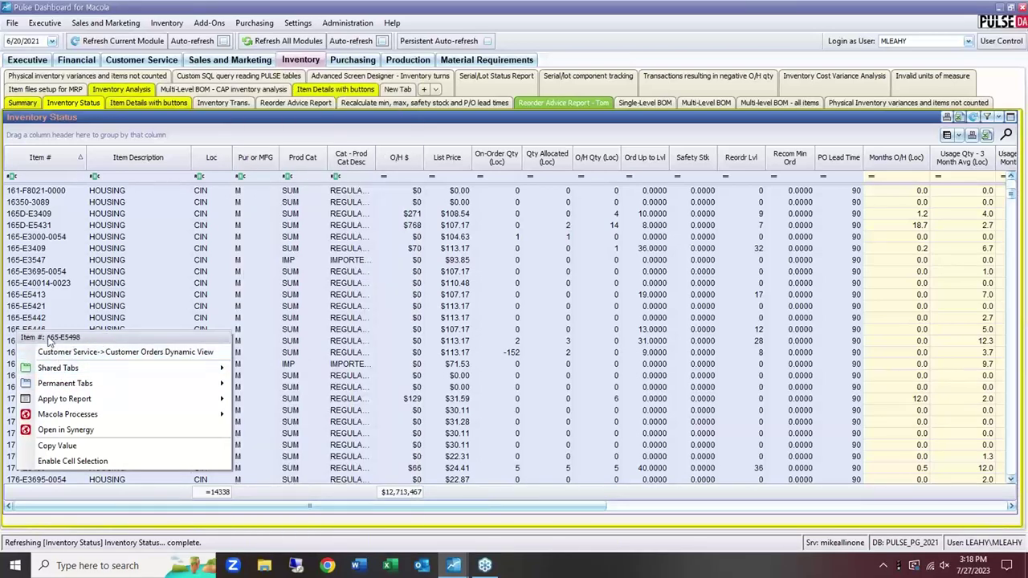
mouse_move(23, 300)
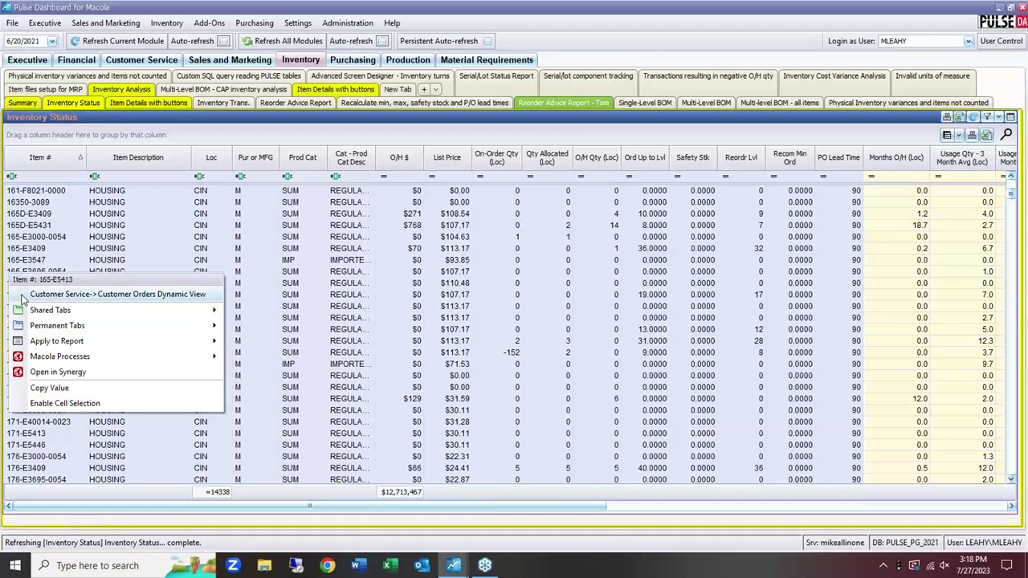
Filter the Inventory Status report's Item # column by e3089.
click(66, 178)
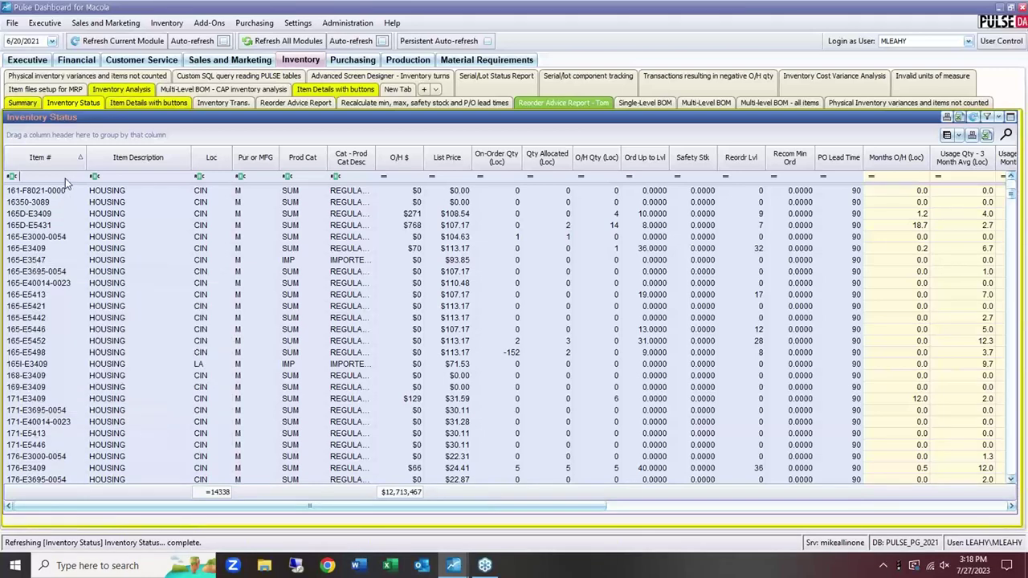
text(e3)
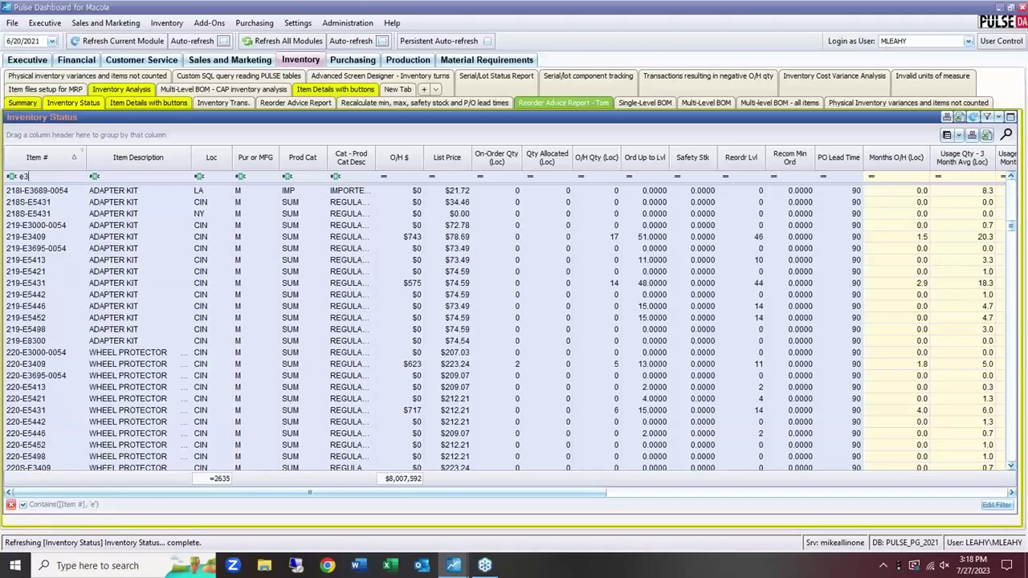
text(089)
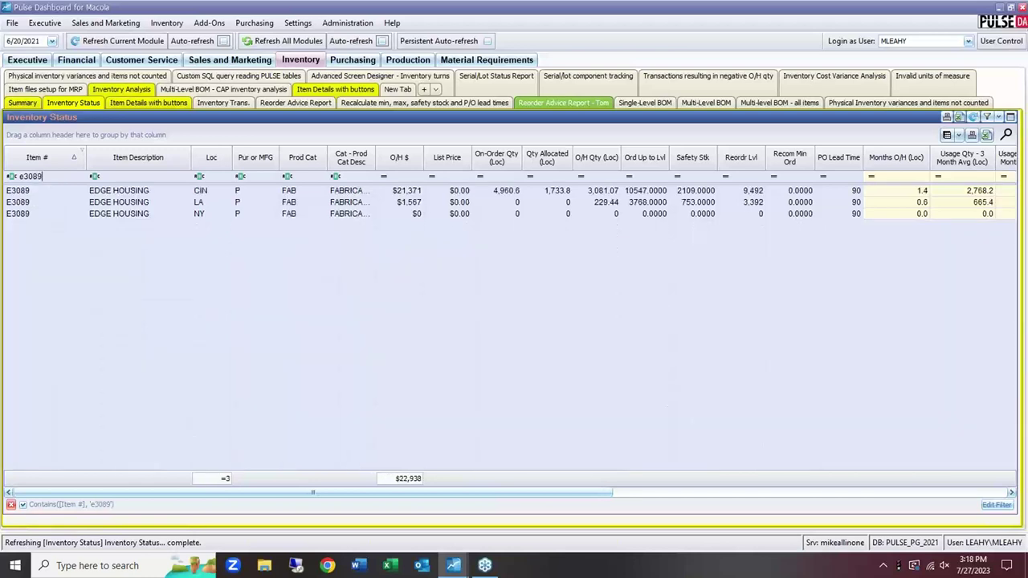
Drill down from item E3089 to the shared Inventory Status Look-up tab, and close its window after viewing.
right_click(29, 195)
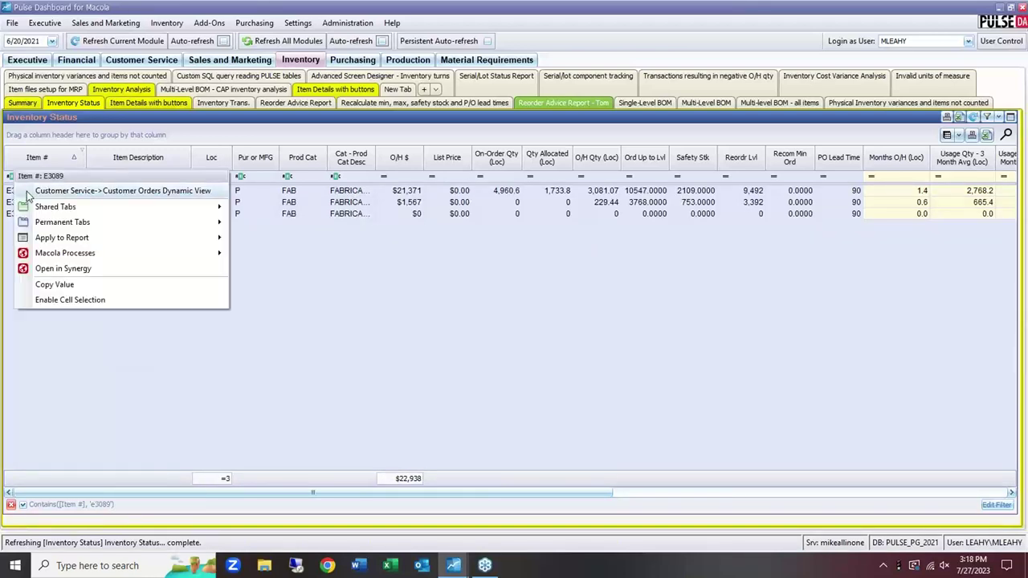
mouse_move(61, 207)
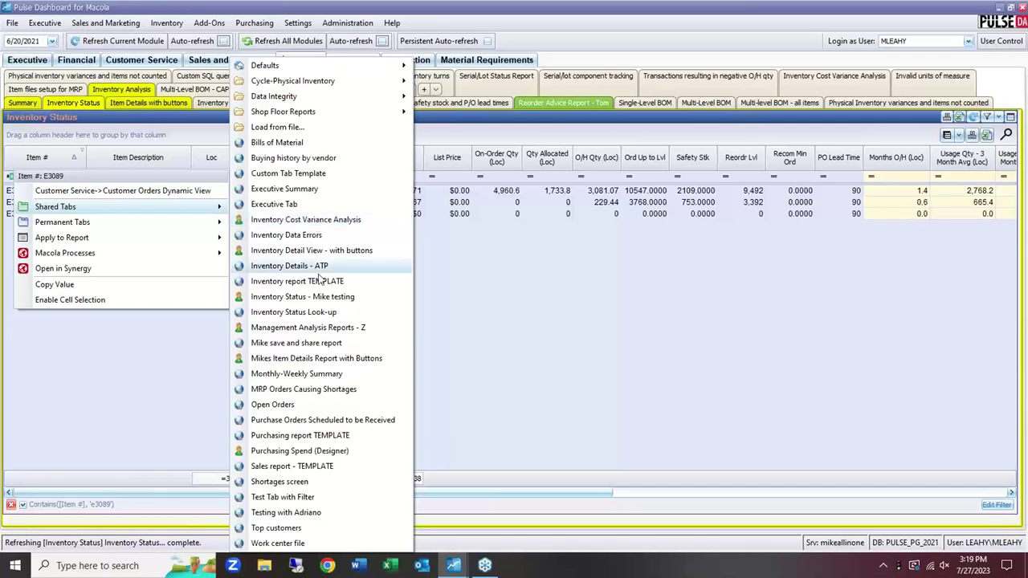
click(320, 313)
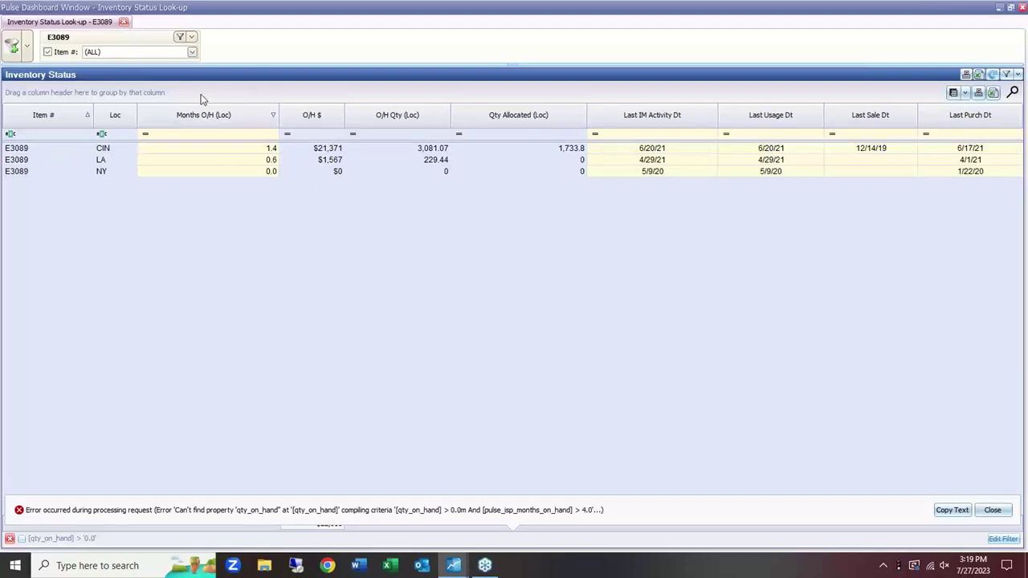
mouse_move(33, 123)
click(1021, 7)
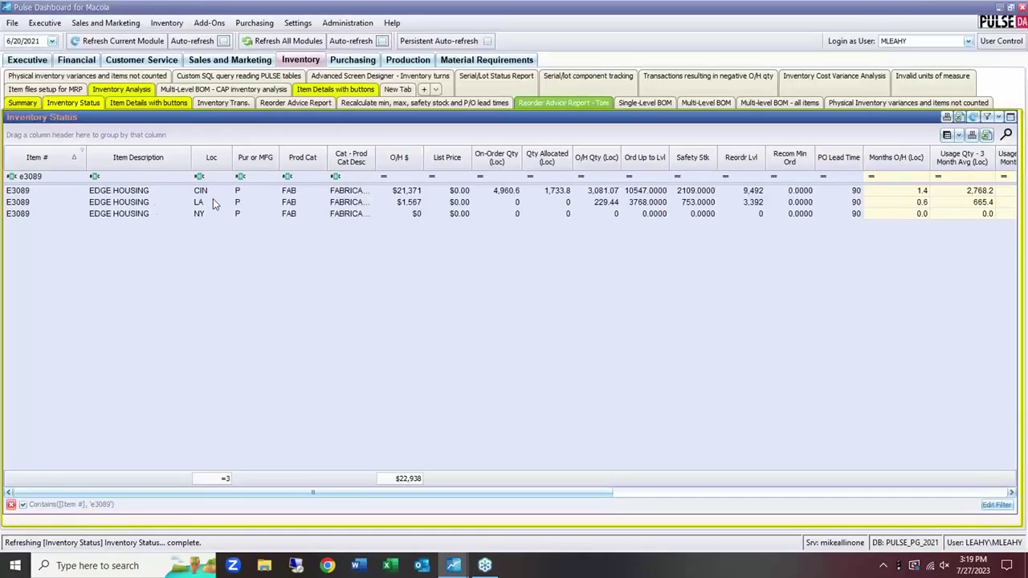
Drill down from item E3089 to the shared Open Orders tab, and close its window after viewing.
right_click(11, 190)
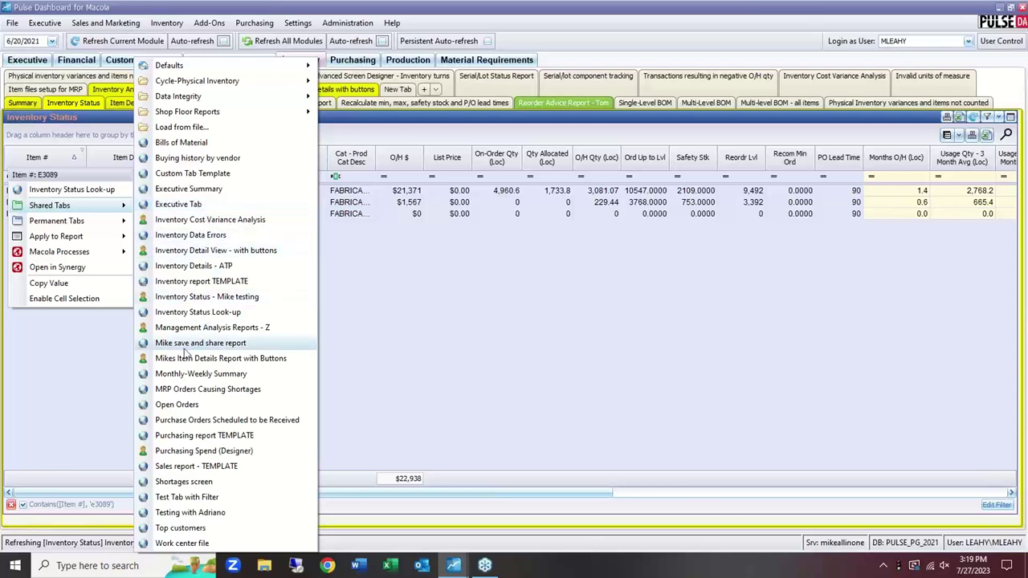
click(177, 405)
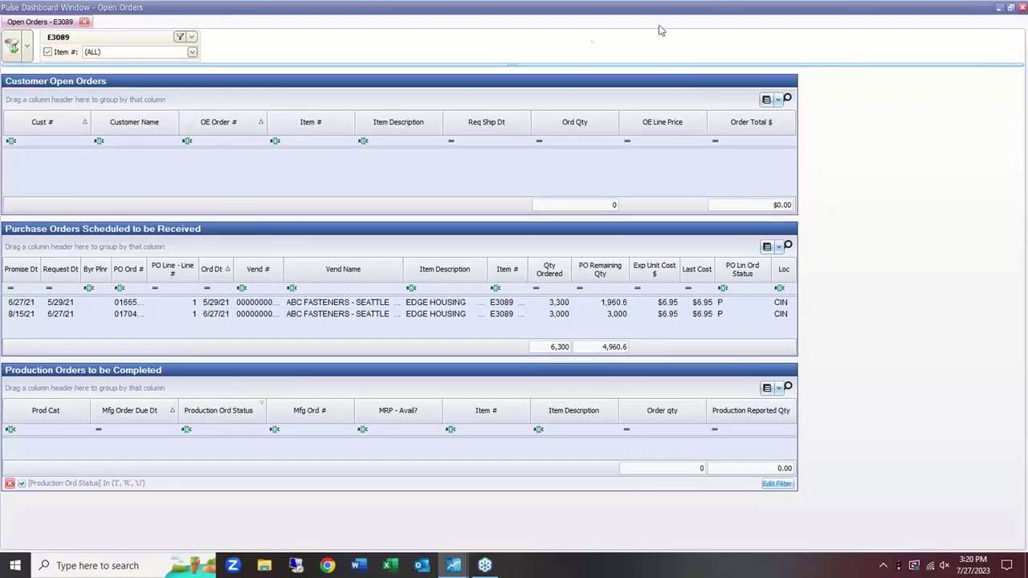
click(1021, 7)
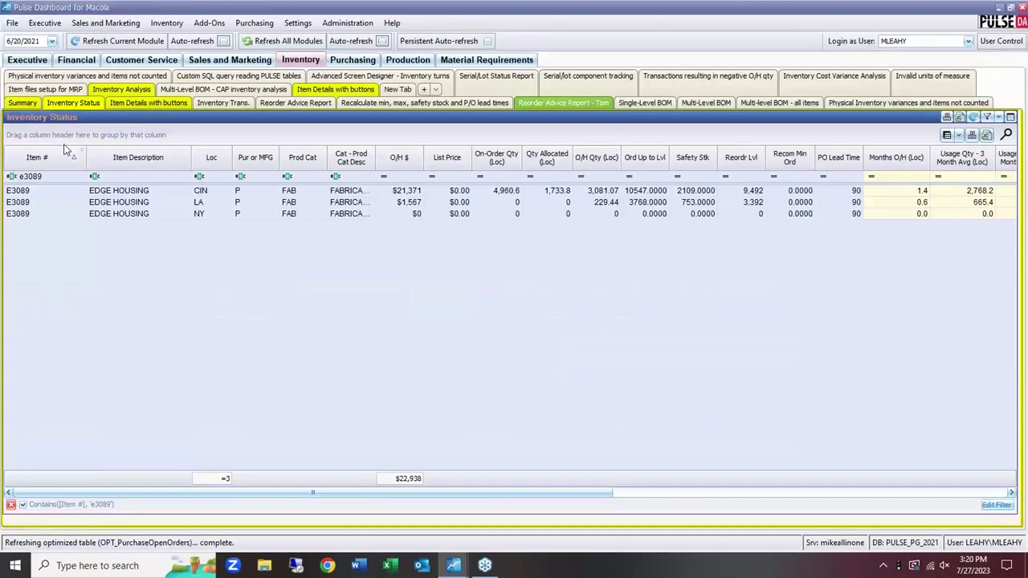
Clear the item number filter from the Inventory Status report and stay on its tab.
mouse_move(68, 152)
click(10, 504)
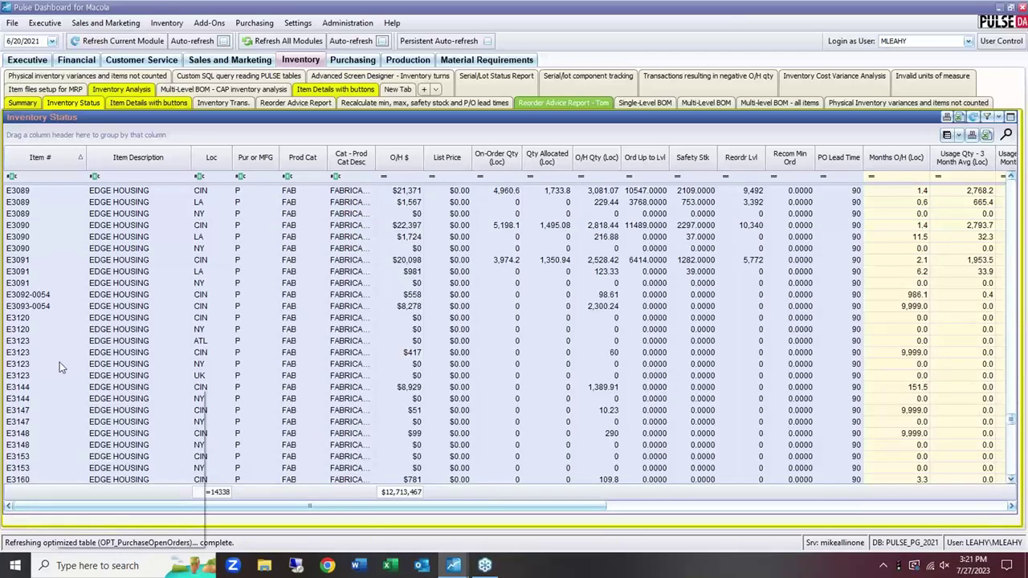
right_click(92, 118)
click(88, 105)
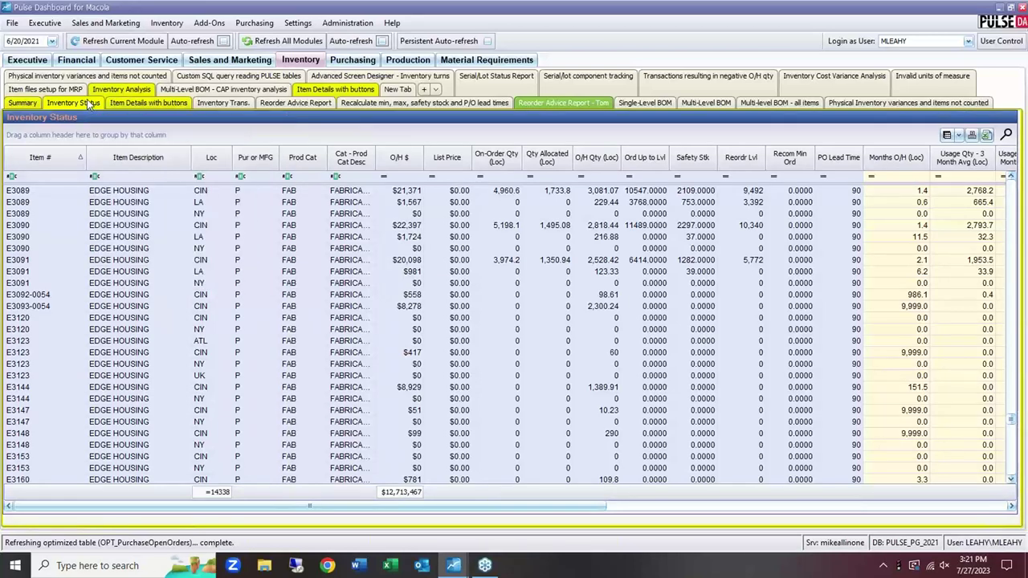
Open the publishing options for the Inventory Status tab and choose Everyone as the recipients.
right_click(86, 102)
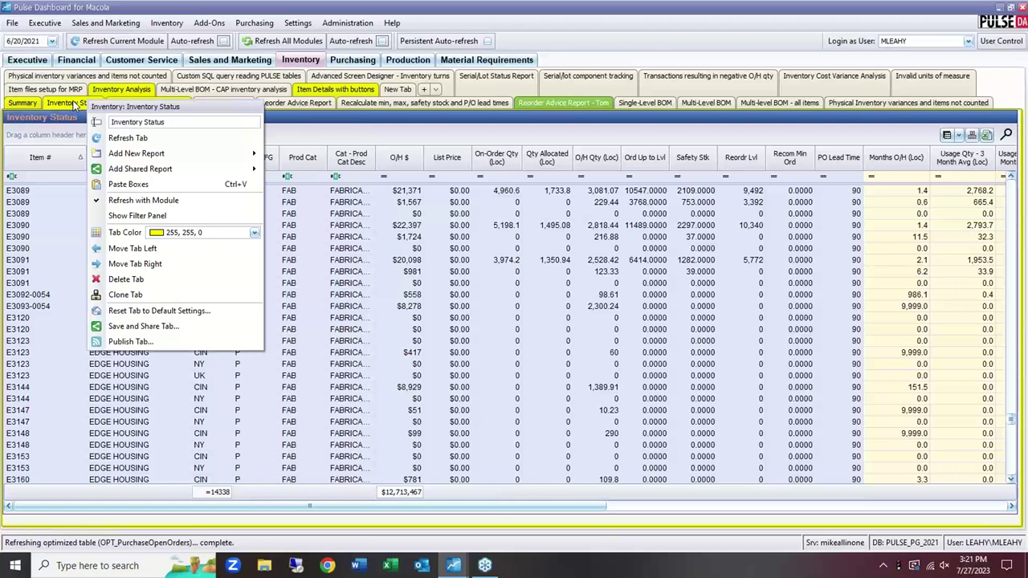
click(146, 343)
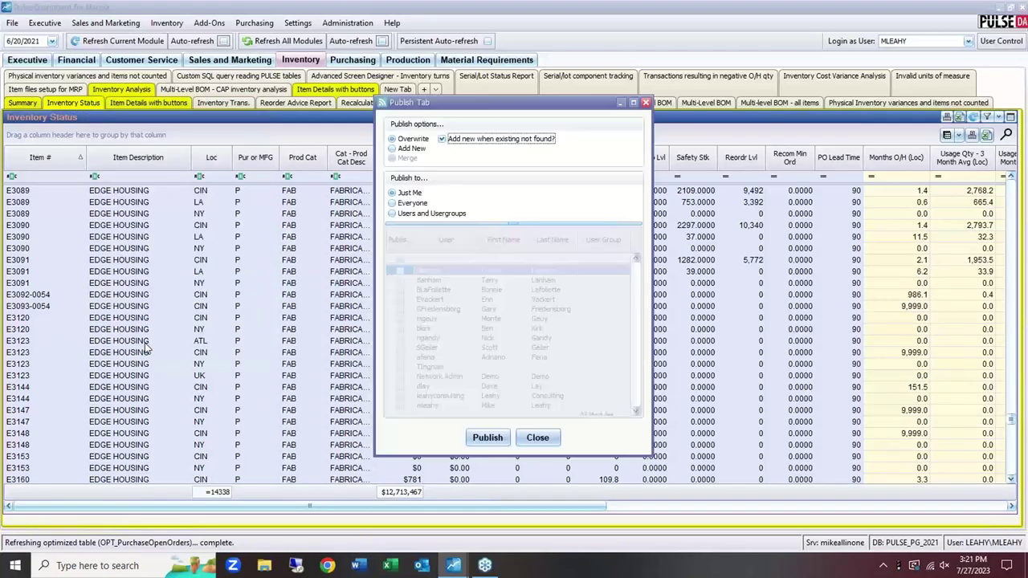
click(406, 205)
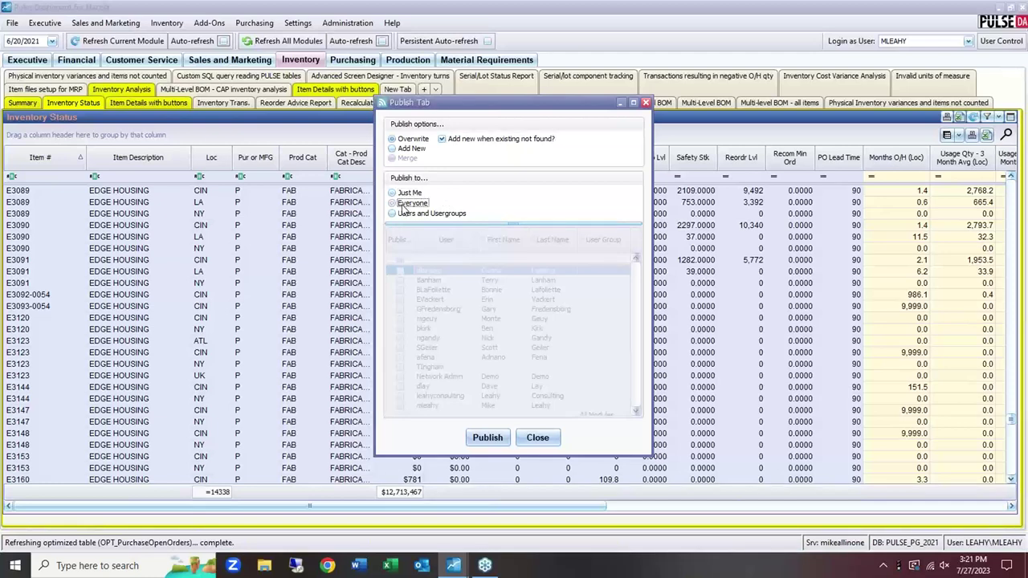
click(401, 205)
Target the tab's publishing at Users and Usergroups, mark four individual users, and close the options without publishing.
click(407, 215)
click(400, 280)
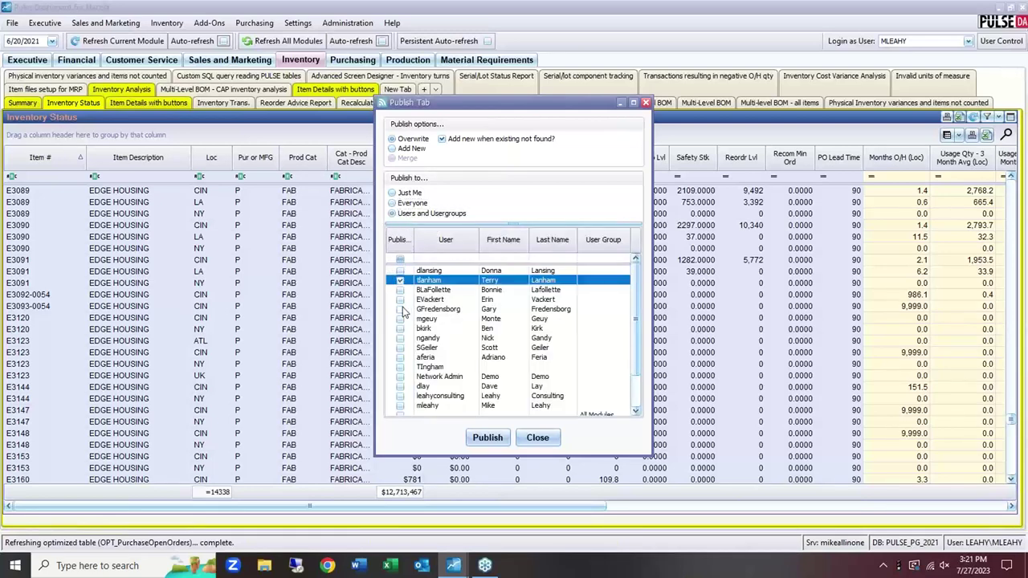
click(400, 309)
click(400, 347)
click(400, 367)
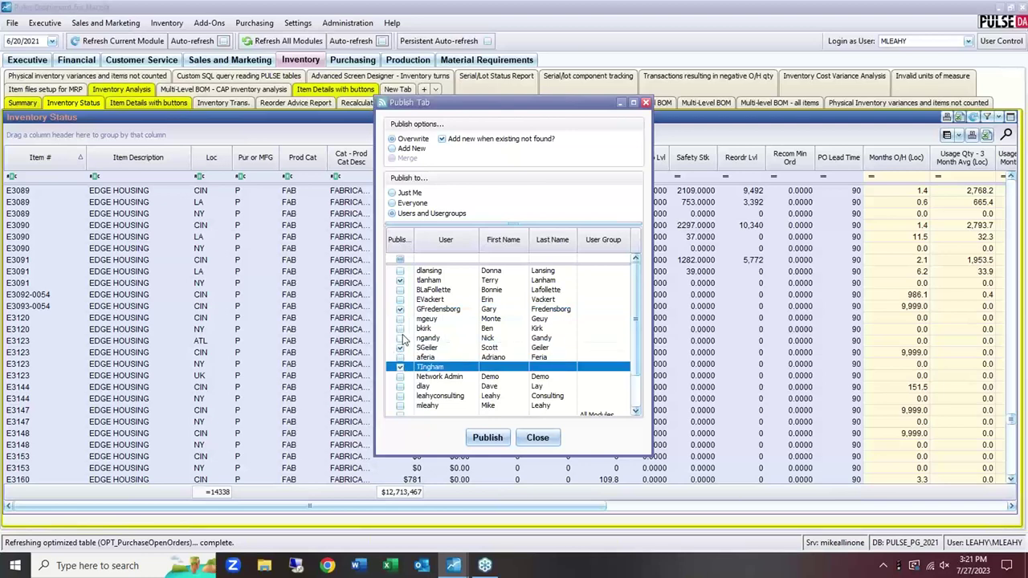
click(535, 438)
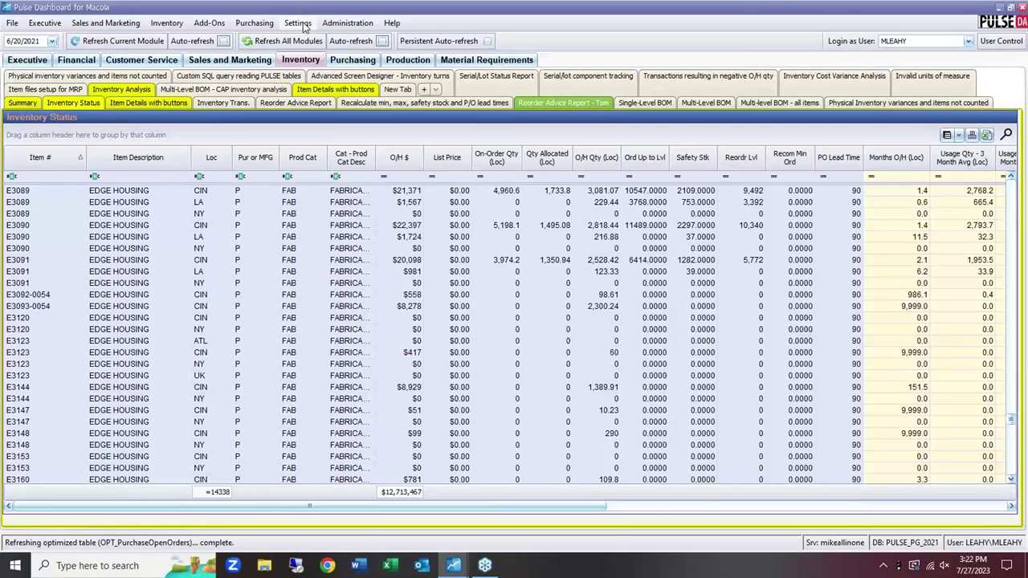
Open the Purchase Order Generator and list the vendors using buyer PB and location CIN as criteria.
click(256, 24)
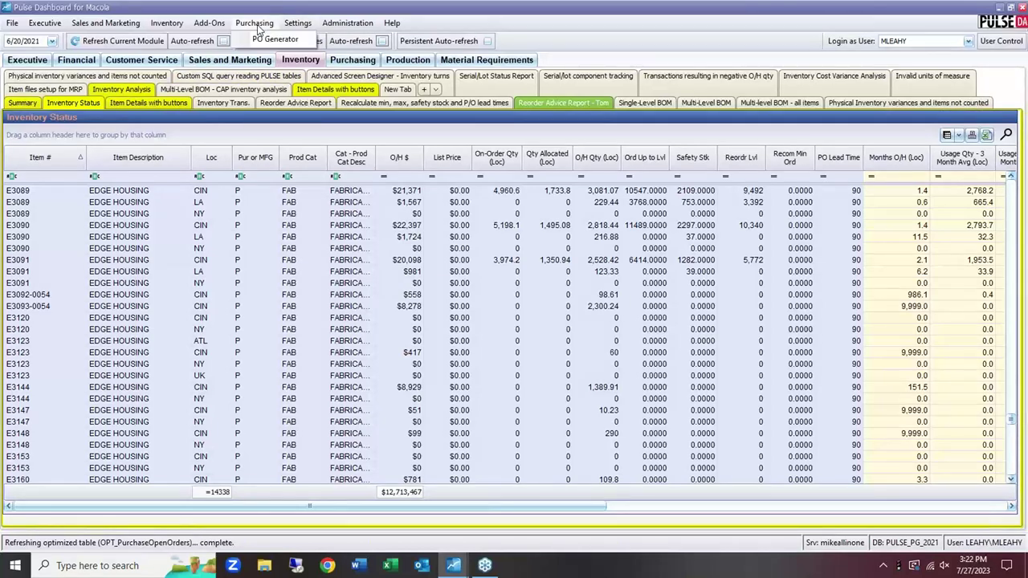
click(273, 42)
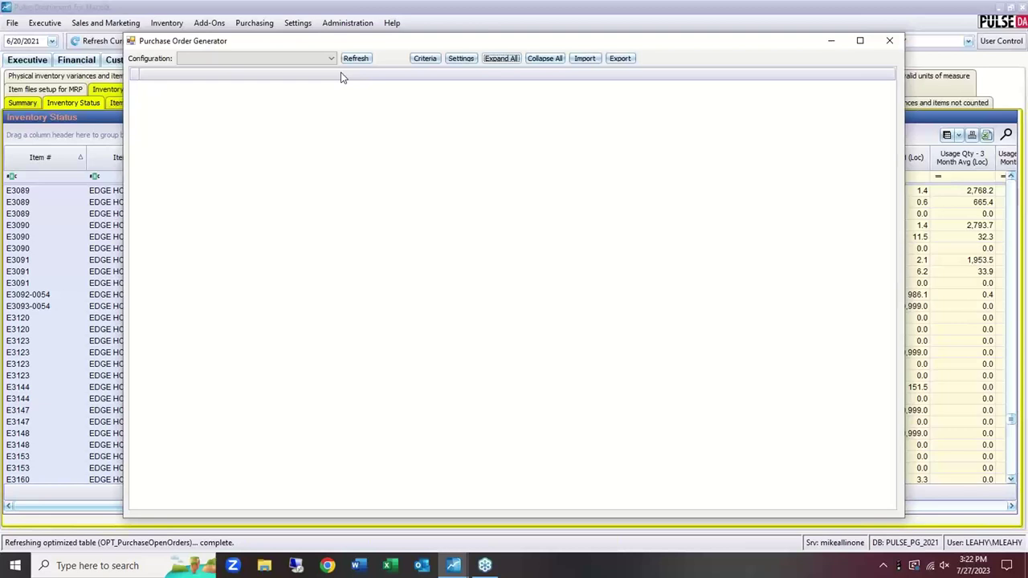
click(424, 58)
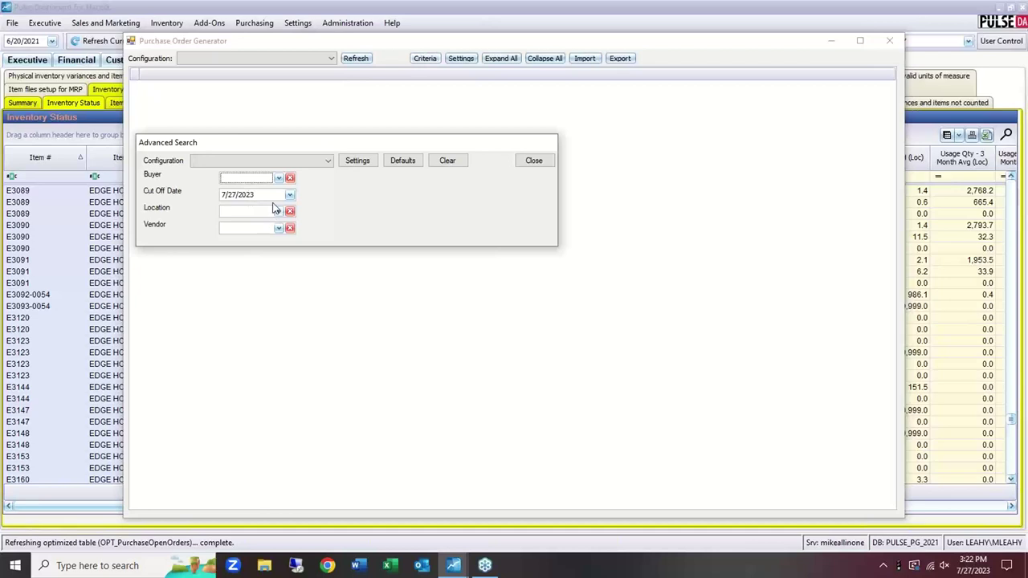
click(272, 180)
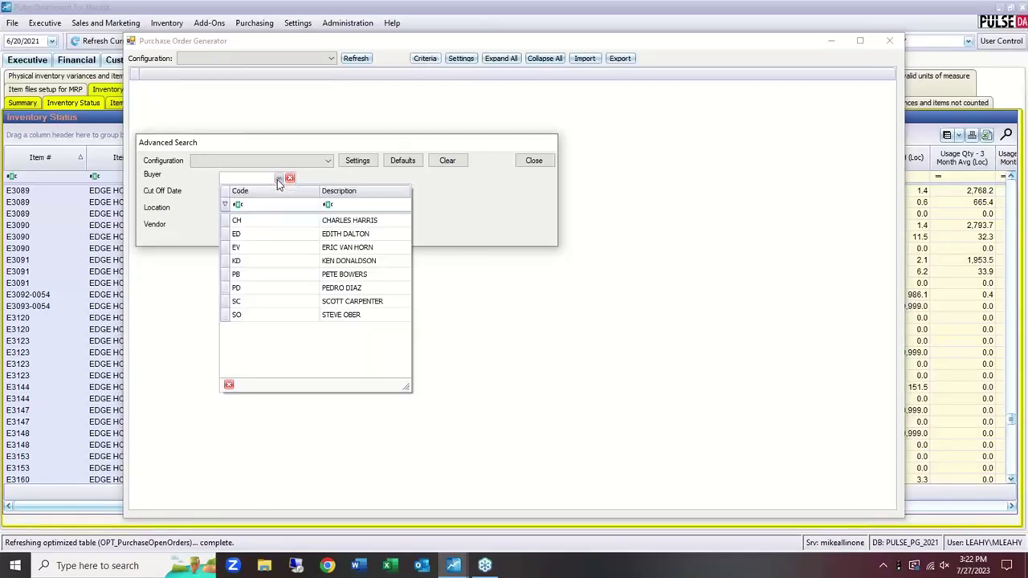
click(244, 279)
click(237, 213)
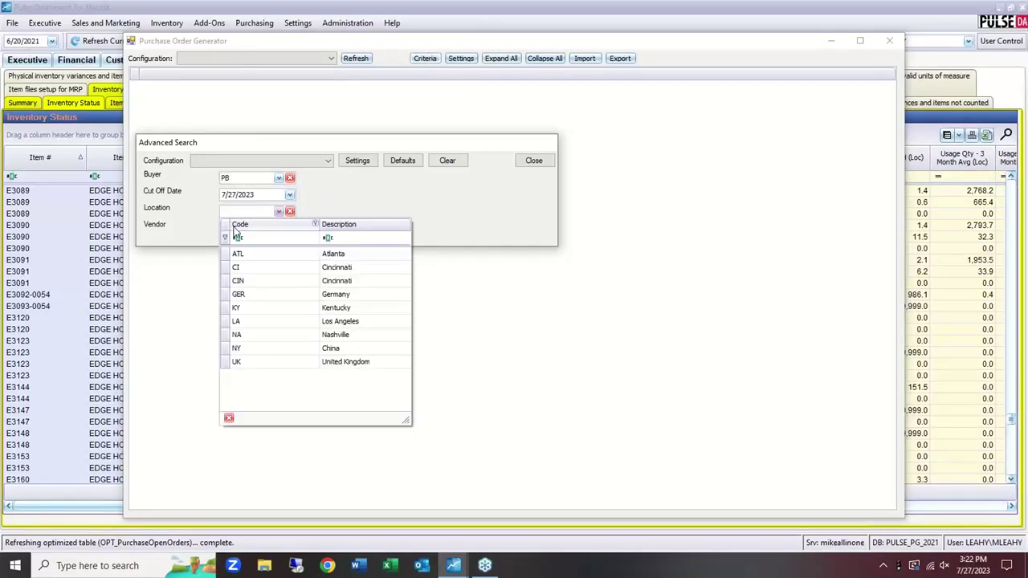
click(248, 283)
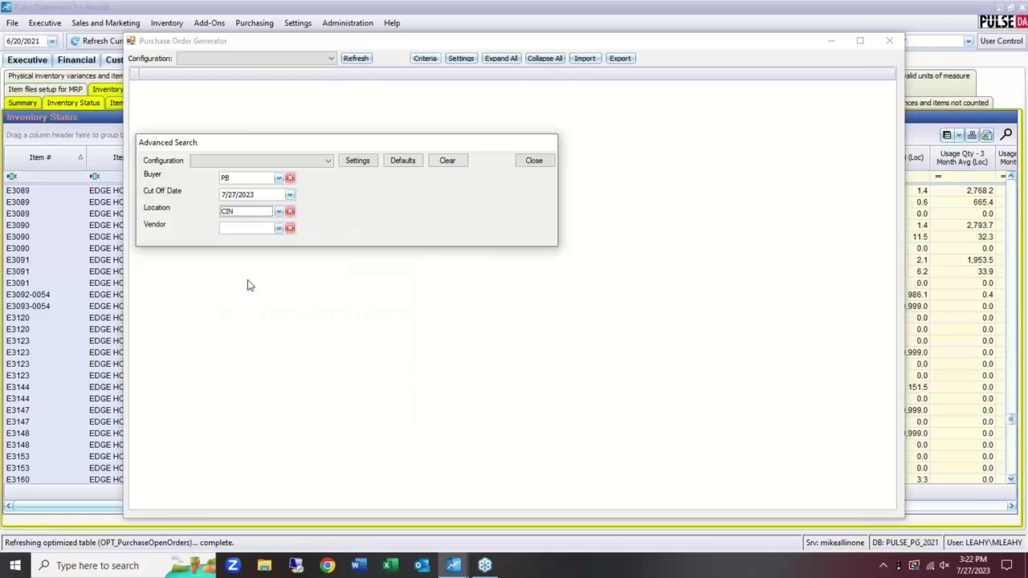
click(544, 163)
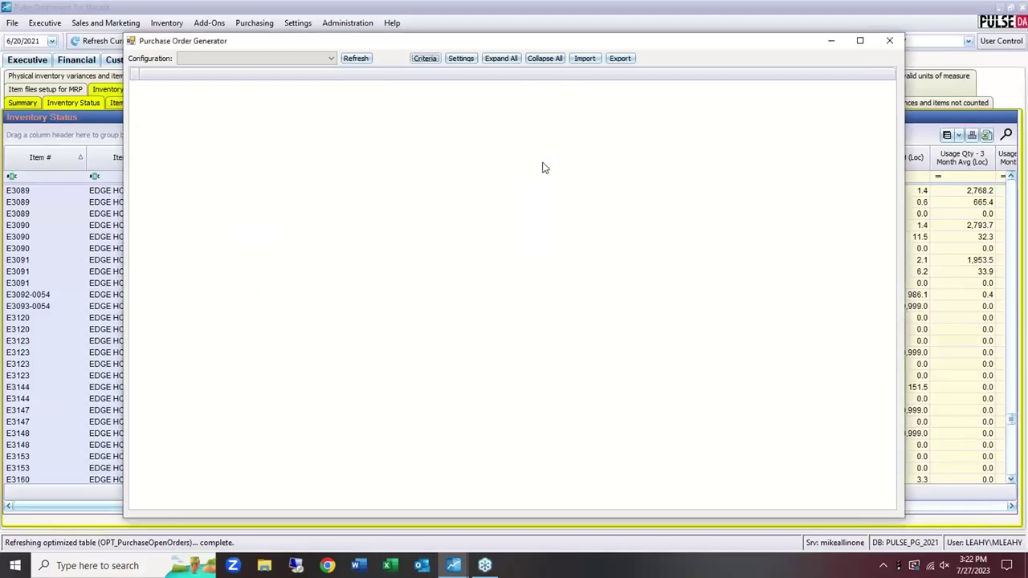
click(363, 60)
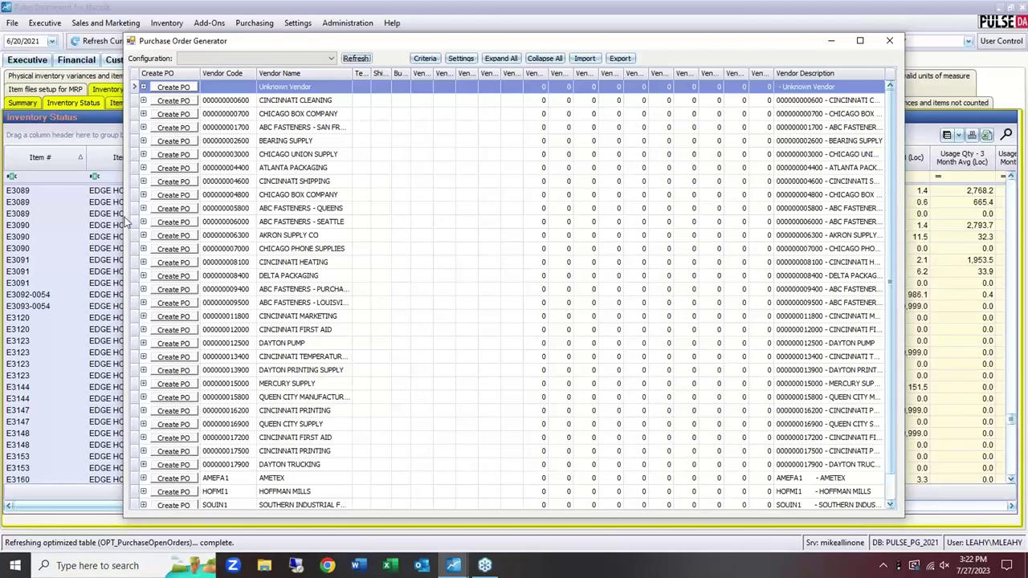
Mark Atlanta Packaging's items C246 and C640 for ordering, leave F602 unmarked, and set C640's order quantity to 2000.
click(144, 168)
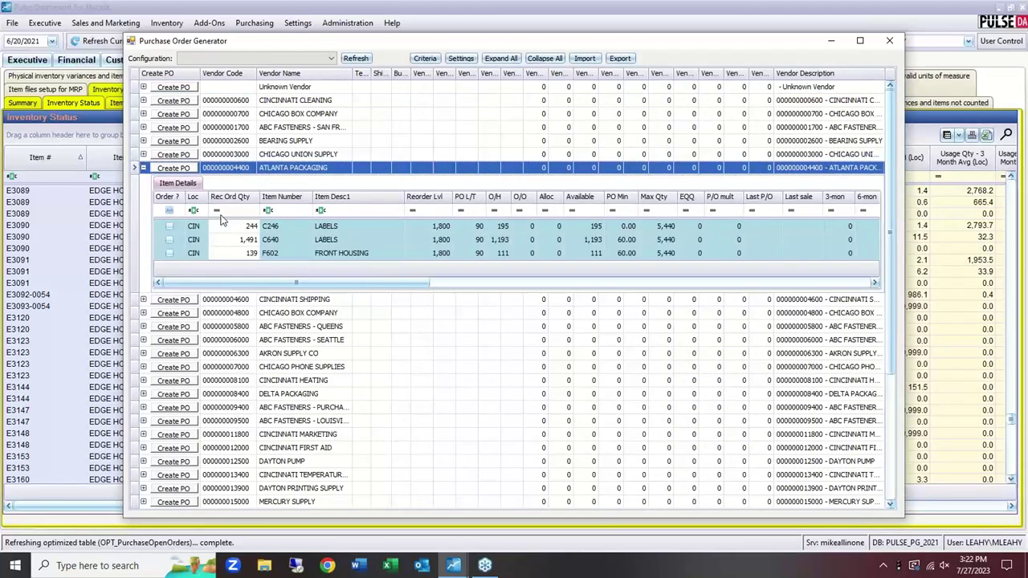
click(169, 227)
click(168, 239)
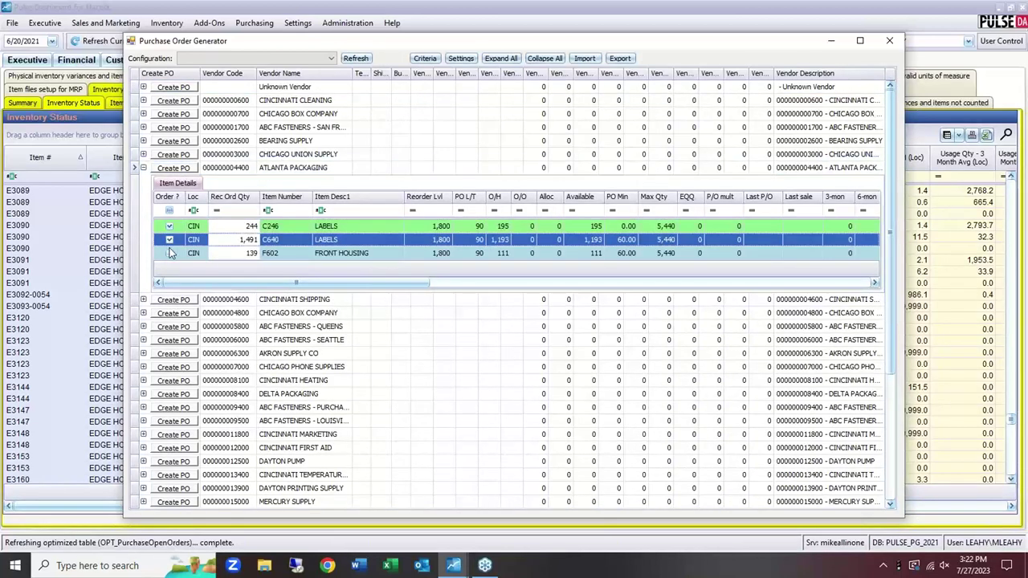
click(170, 253)
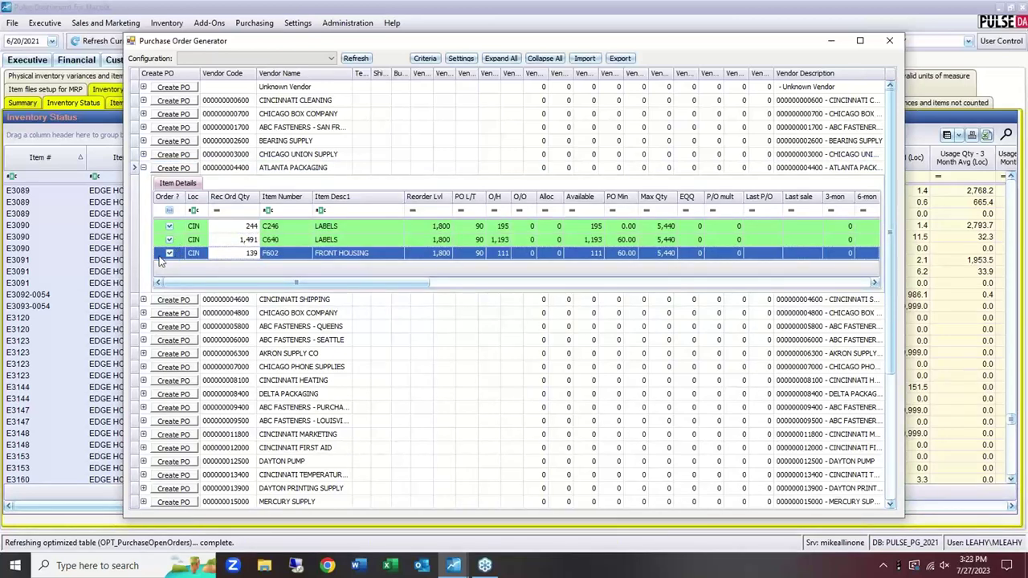
click(168, 256)
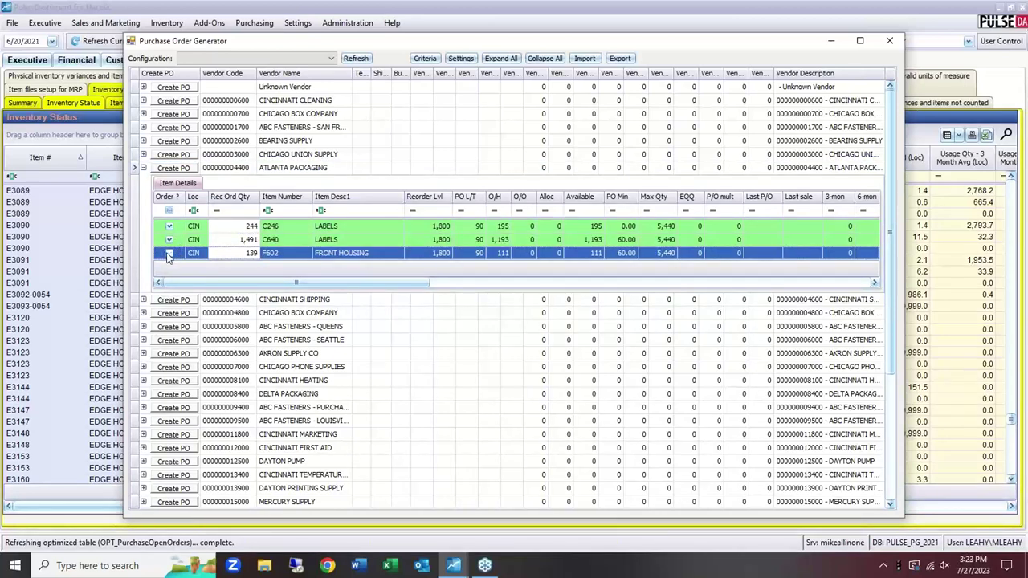
click(241, 241)
click(251, 241)
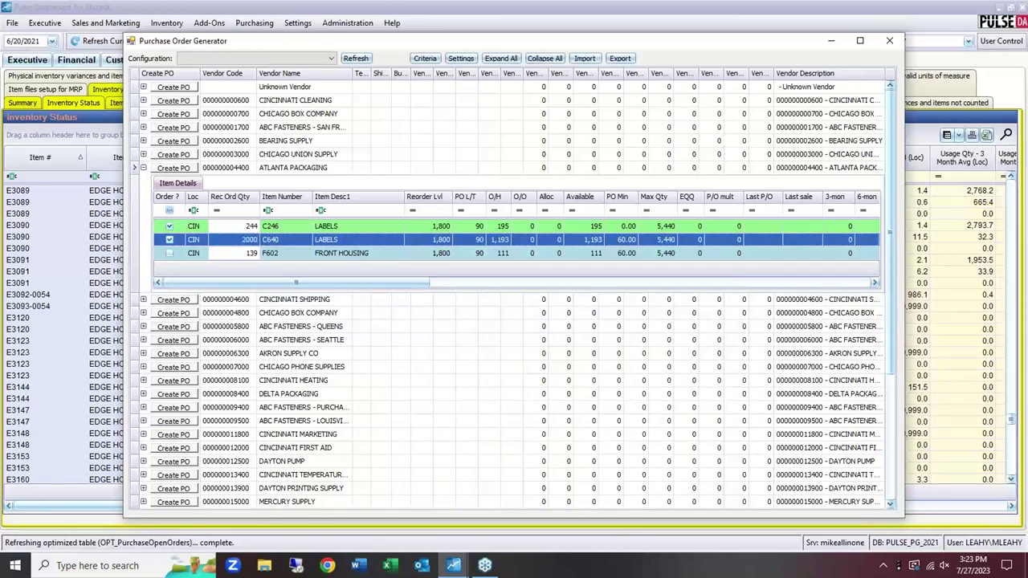
Create a purchase order form for Atlanta Packaging and view its available status choices without saving the order.
click(174, 169)
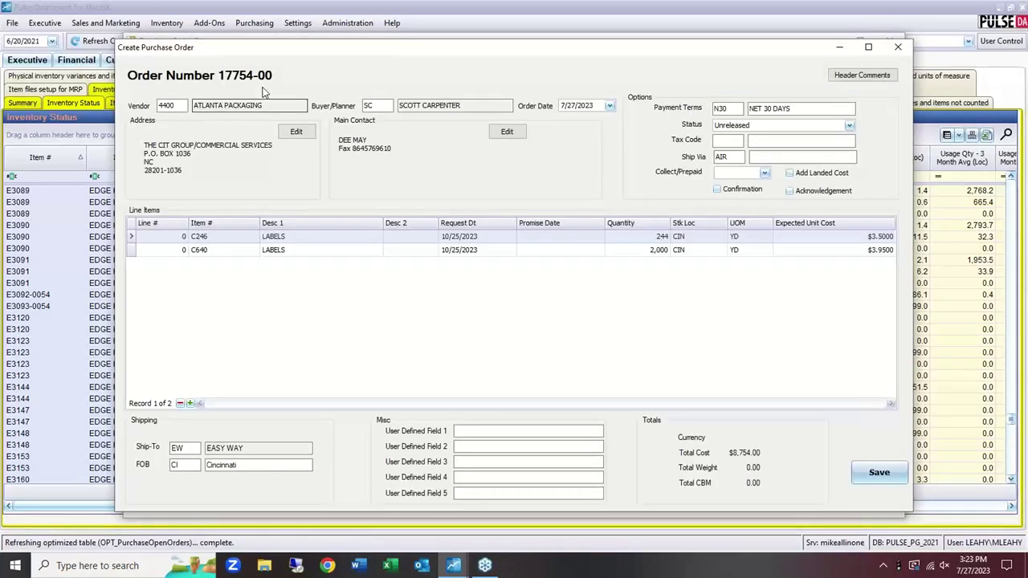
click(746, 127)
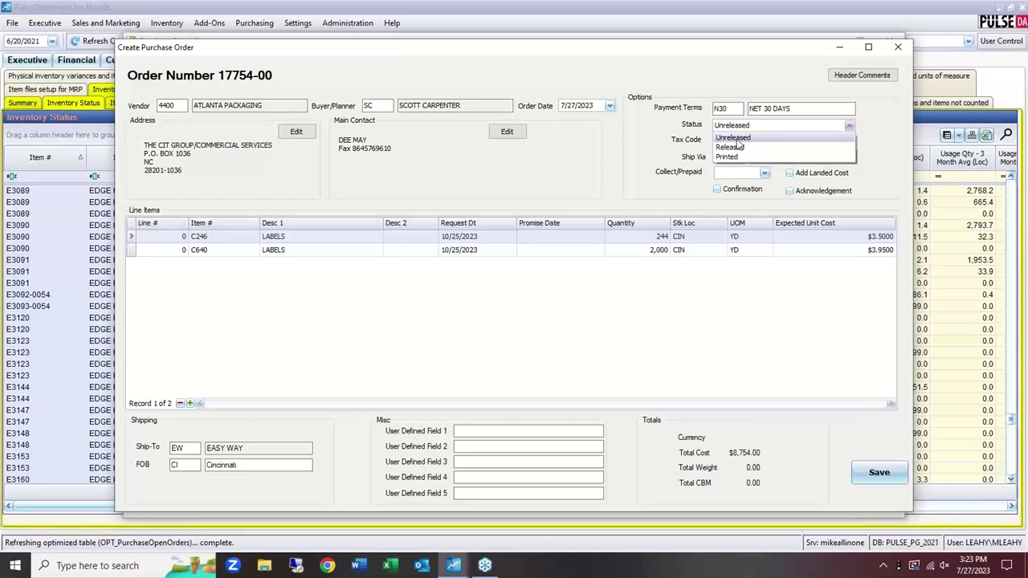
click(641, 145)
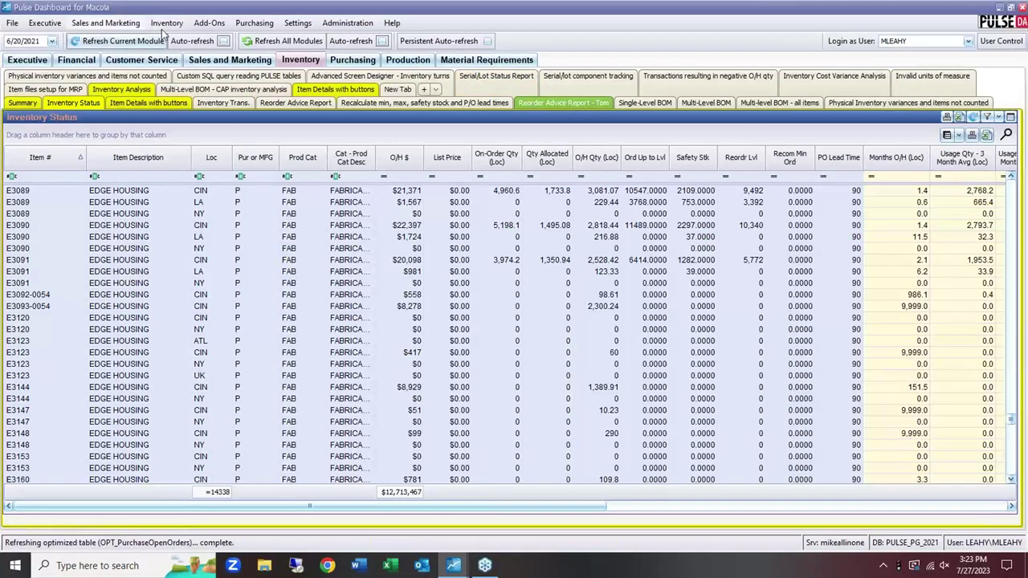
In the Purchasing module's Purchase Orders Scheduled to be Received report, widen the Request Dt and PO Ord # columns.
click(338, 64)
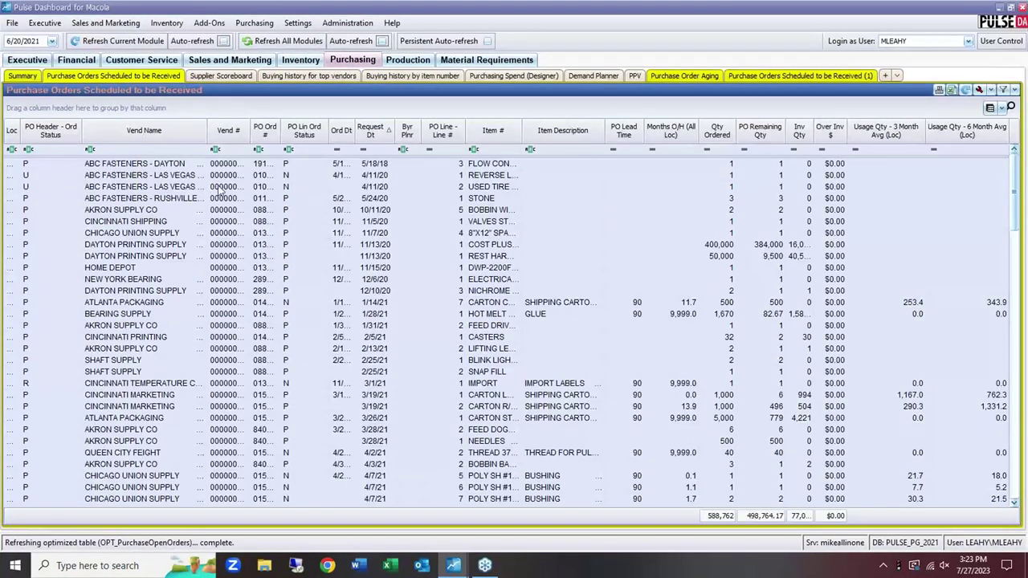
mouse_move(231, 189)
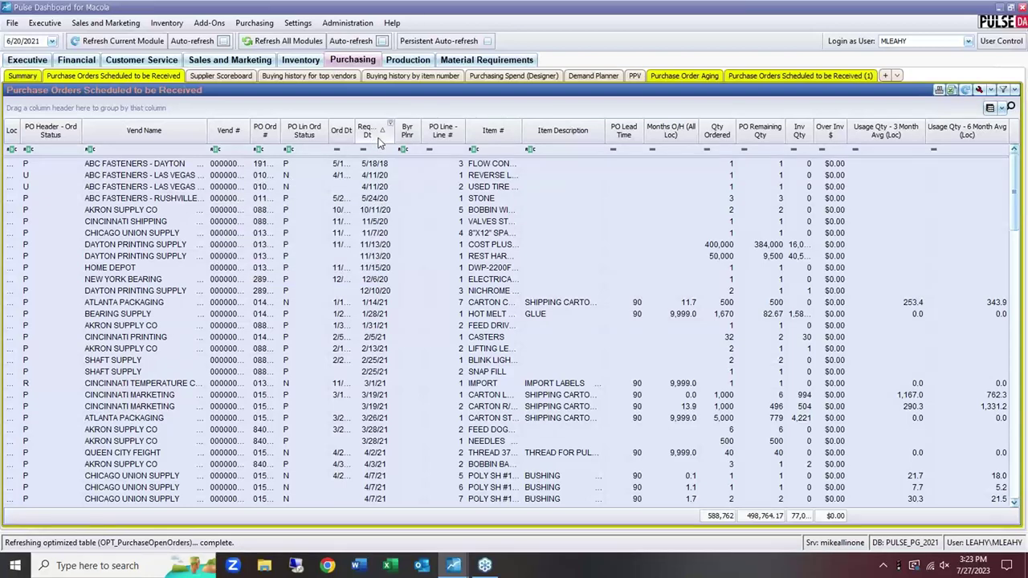
drag(398, 134, 409, 134)
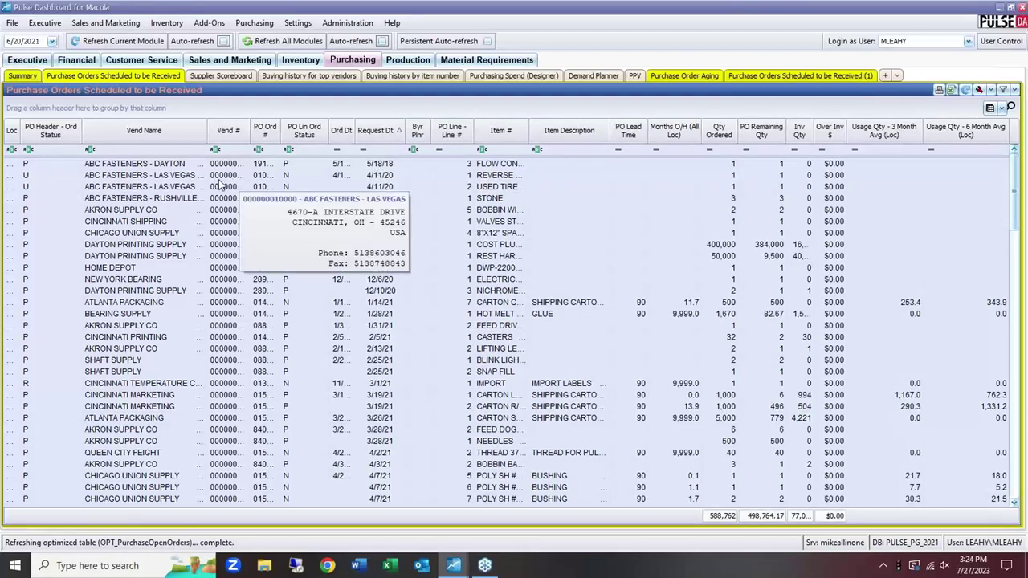
right_click(263, 166)
click(221, 113)
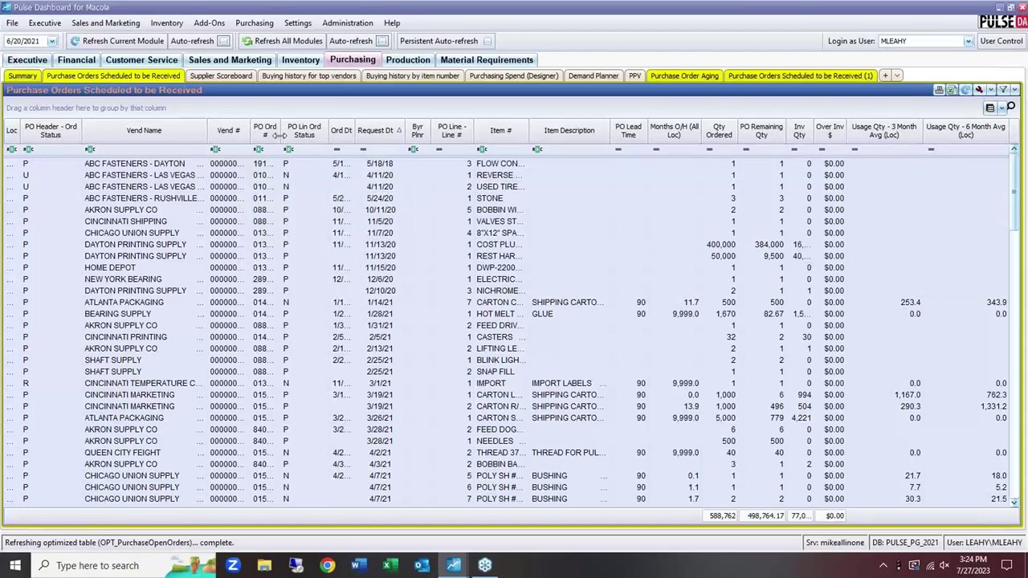
drag(277, 134, 335, 134)
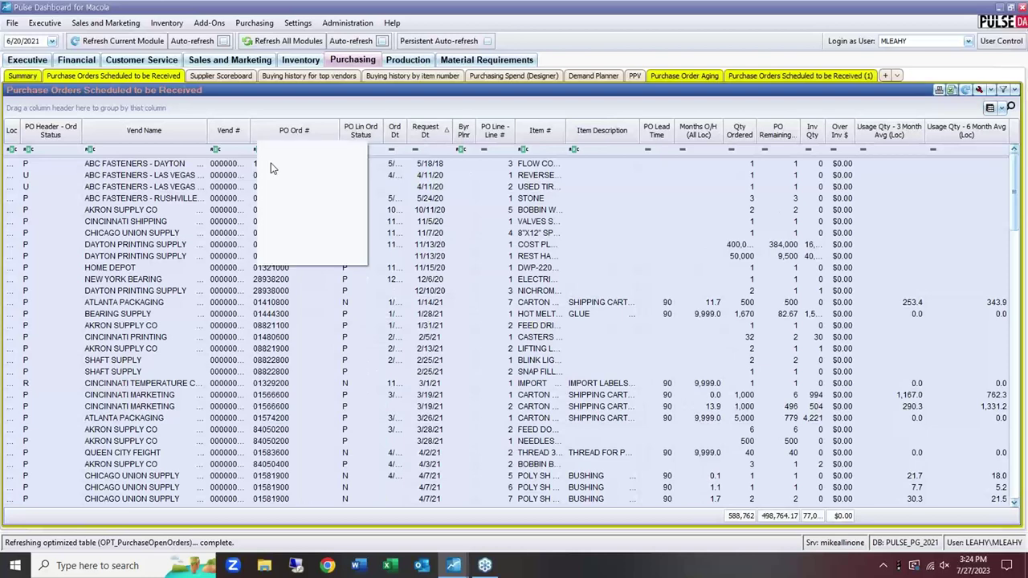
Open the ABC Fasteners - Dayton purchase order for editing through its Macola process.
right_click(271, 167)
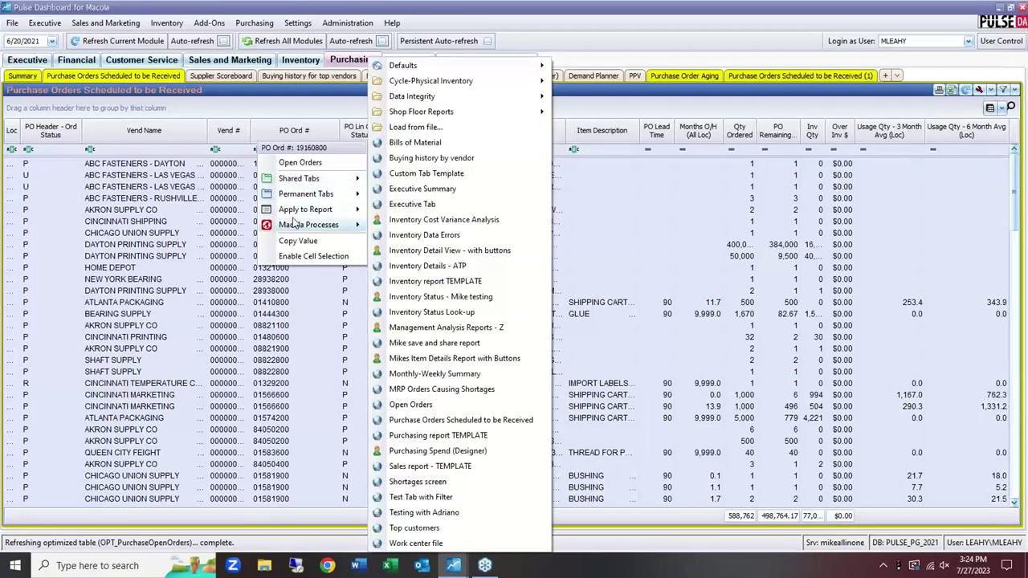
mouse_move(302, 227)
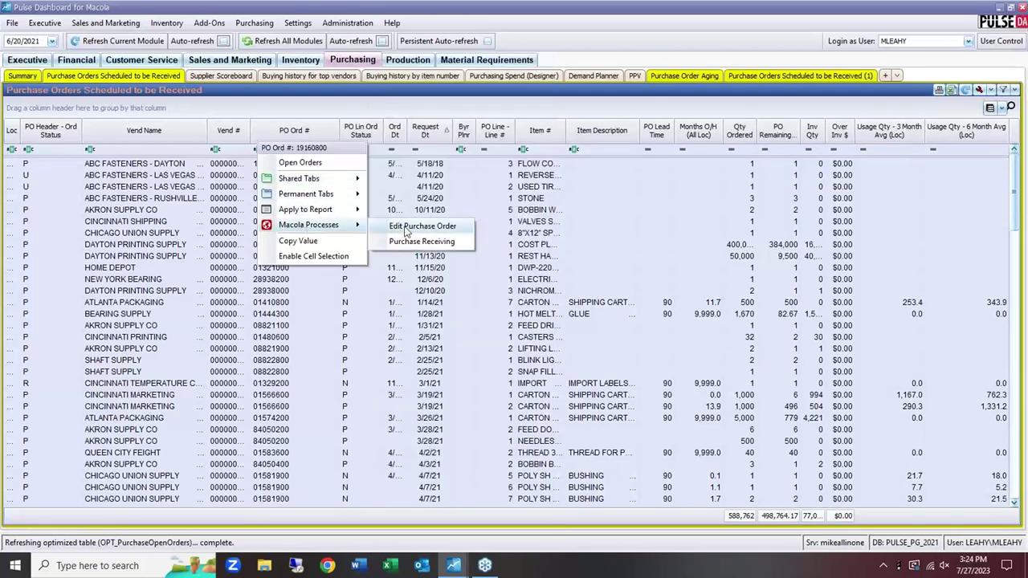
click(407, 229)
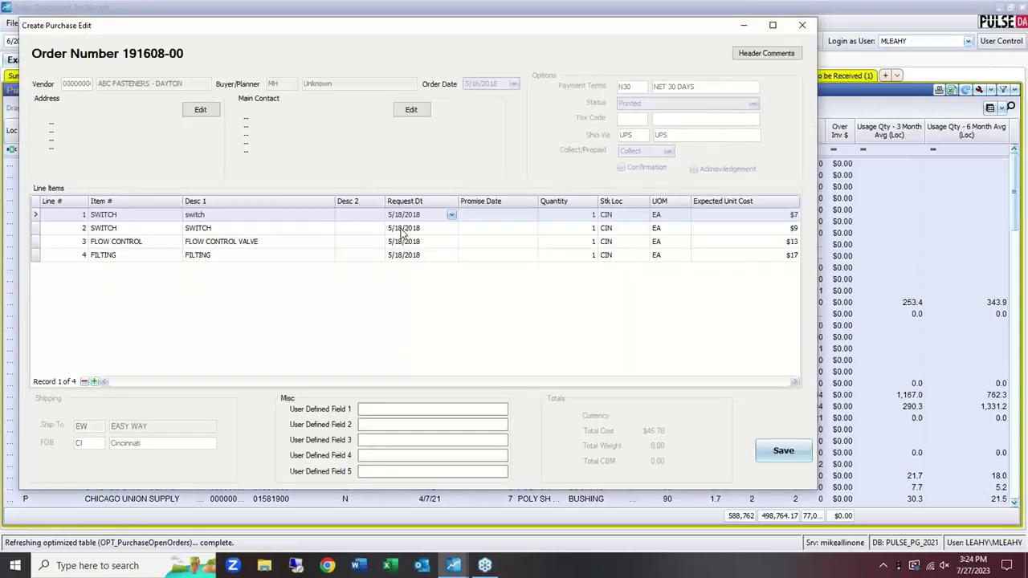
Set the promise date of line 1's switch to 7/31/2023, and close the purchase order without saving.
click(464, 215)
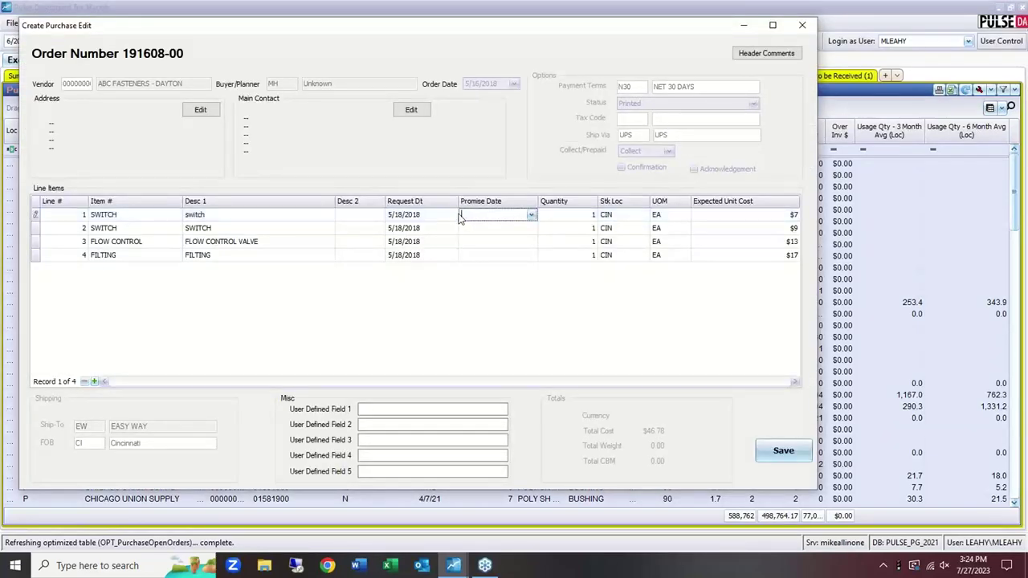
click(531, 215)
click(497, 294)
click(532, 215)
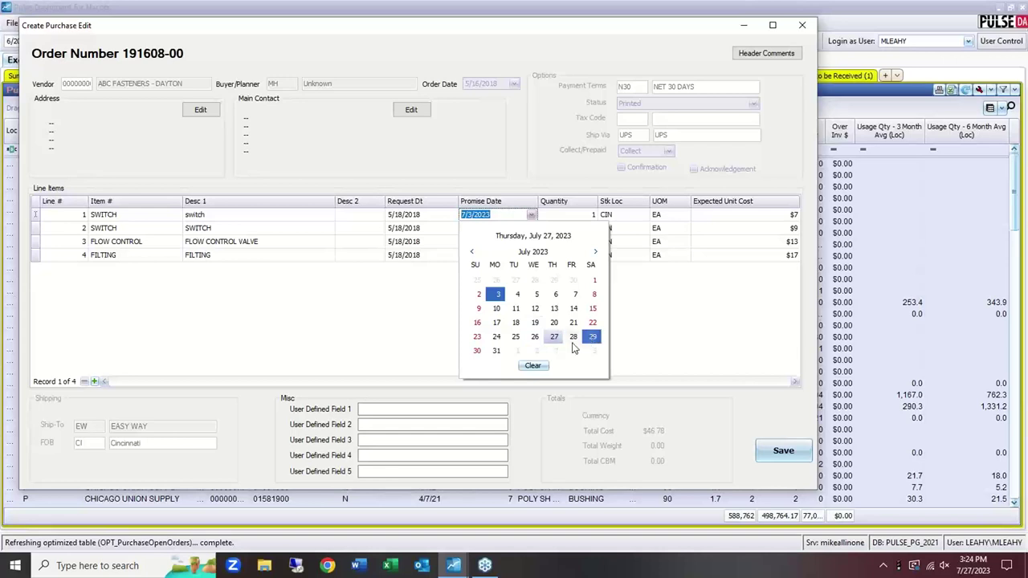
click(496, 351)
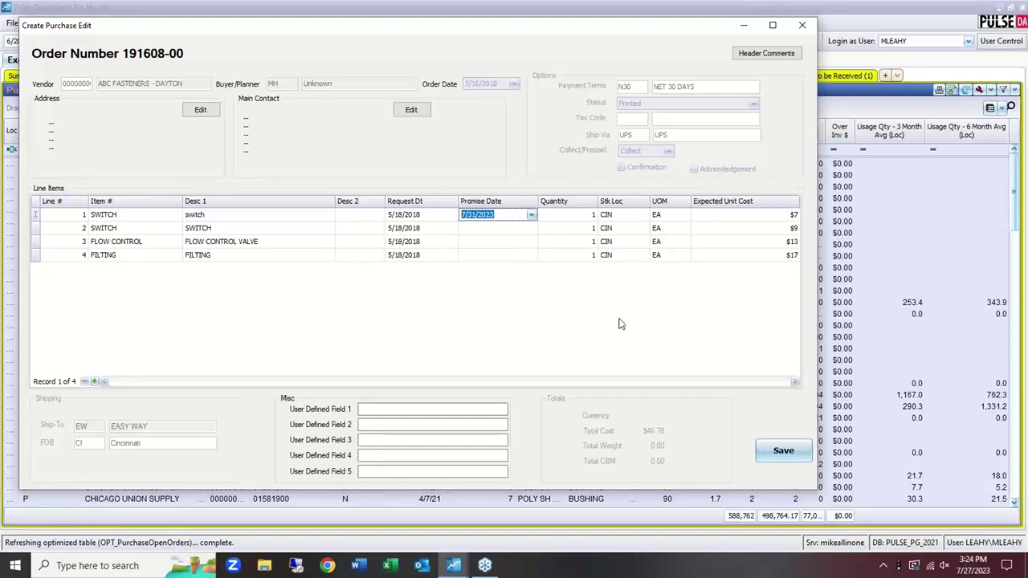
click(801, 25)
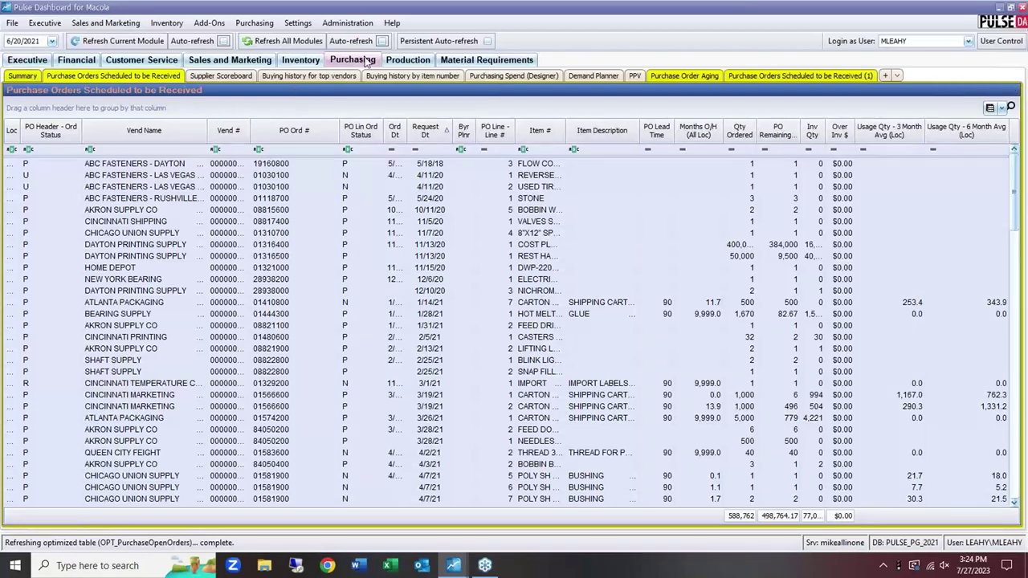
In the Production module's Summary, review the shortages, aging and schedule reports, and view the available actions for the first scheduled BELT order.
click(408, 60)
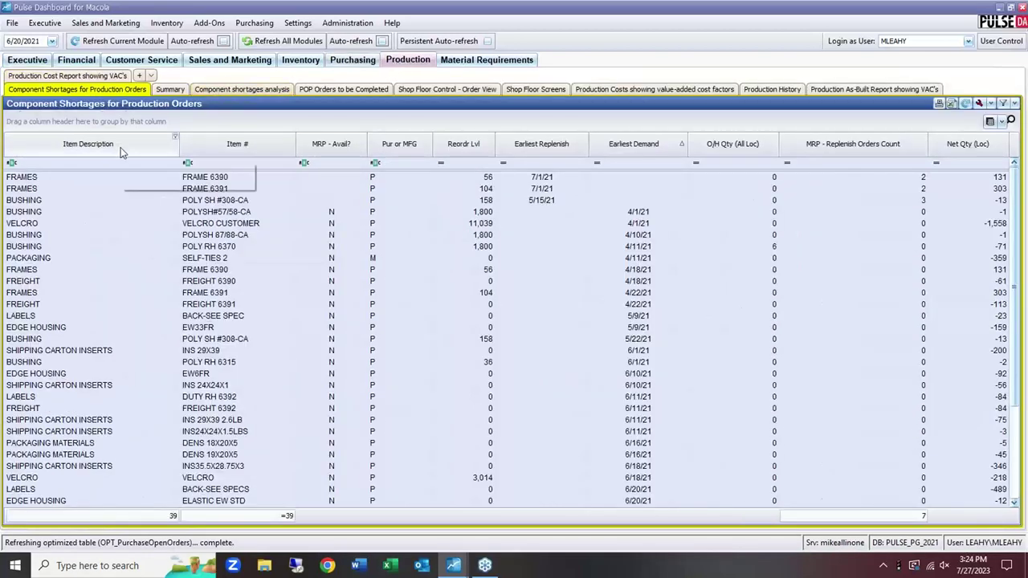
click(167, 89)
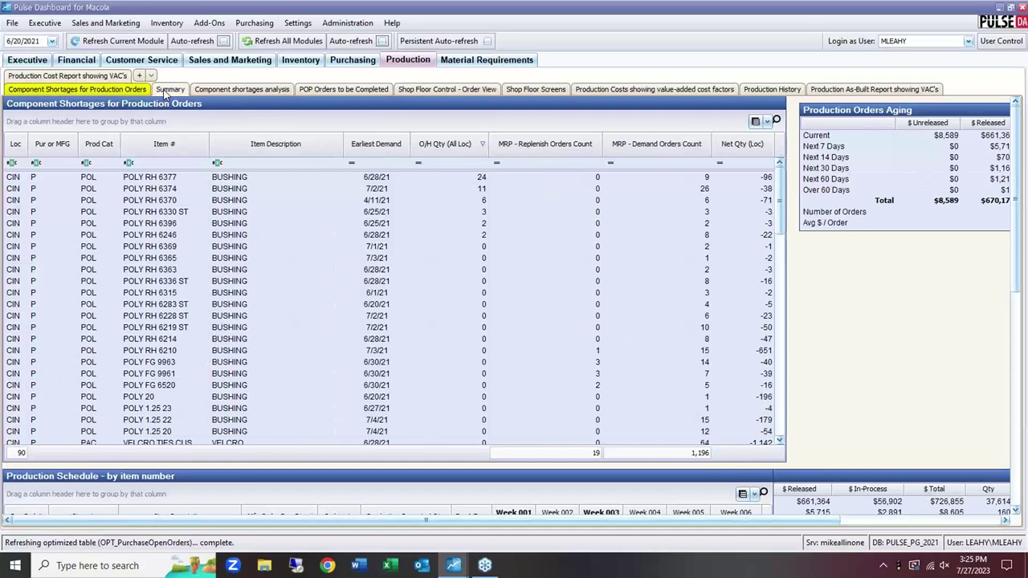
mouse_move(195, 196)
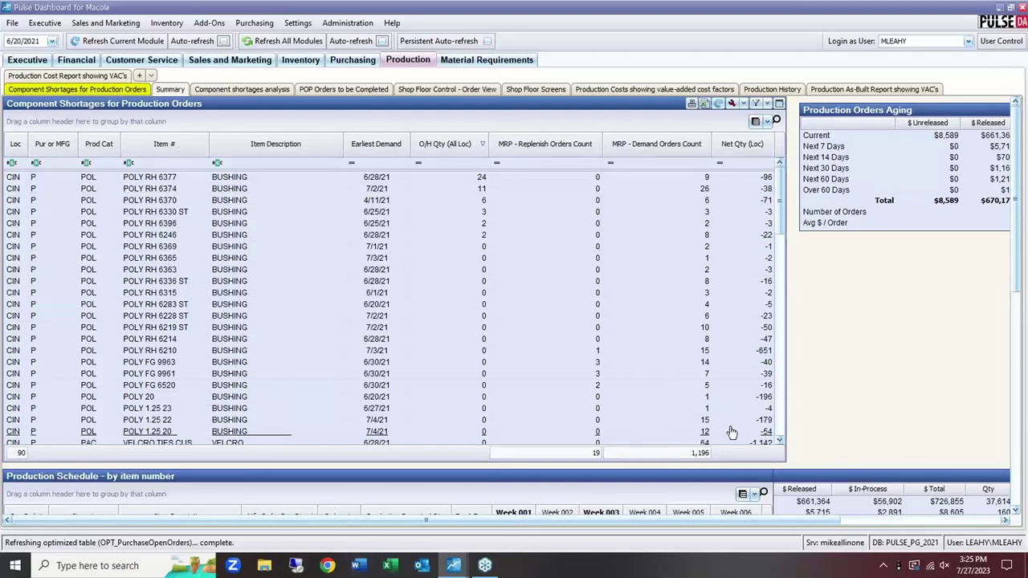
right_click(879, 405)
click(877, 398)
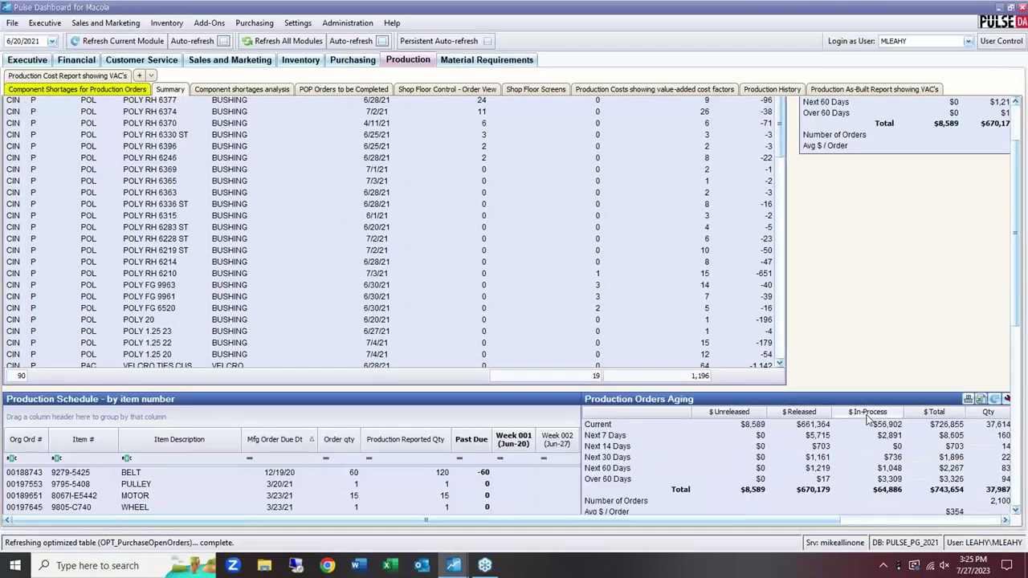
right_click(24, 474)
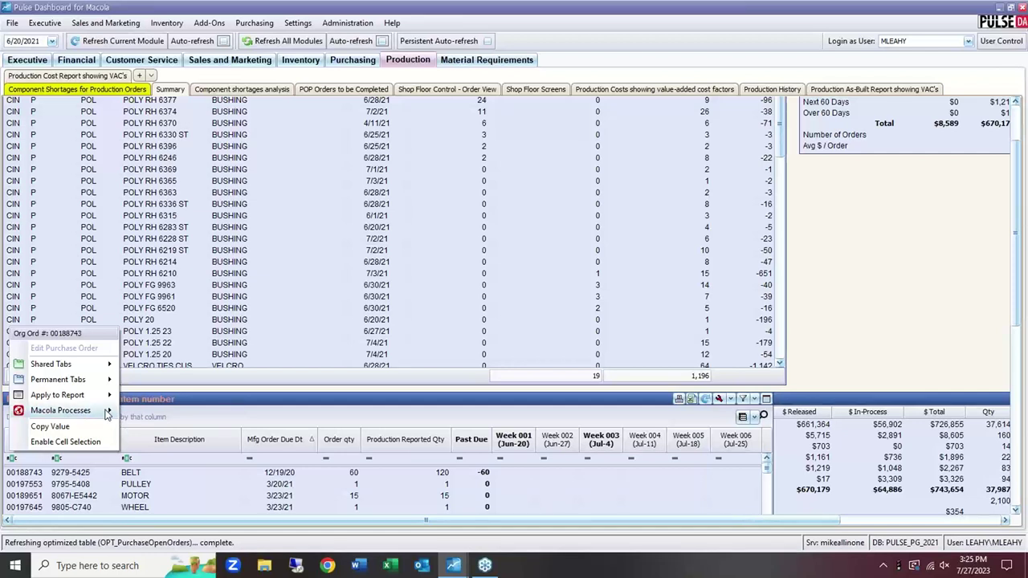
click(820, 358)
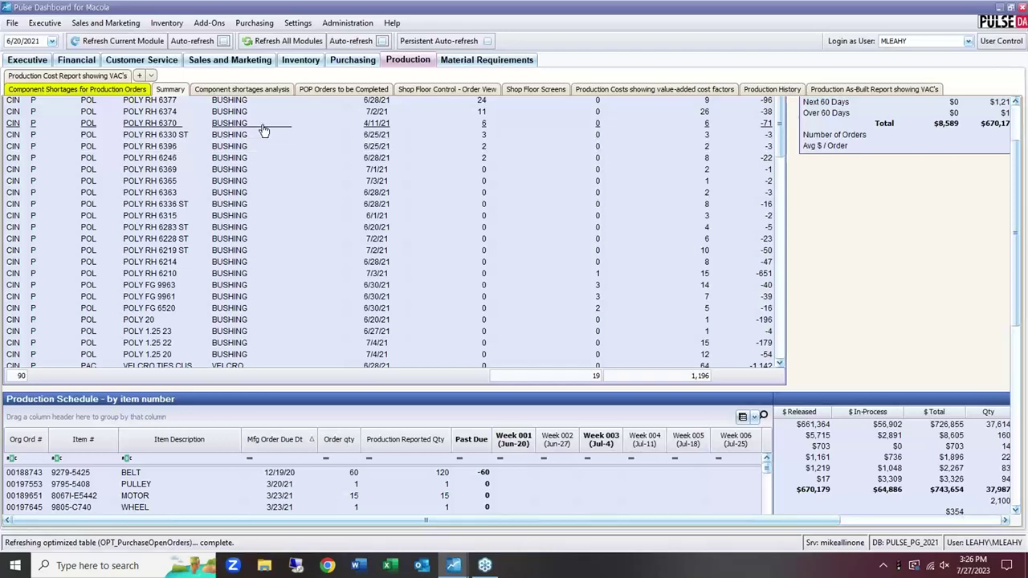
In Material Requirements' Sales Orders - Component Availability report, view component availability for item 6210S-5410 and the two 2373-ZEB orders below it.
click(481, 63)
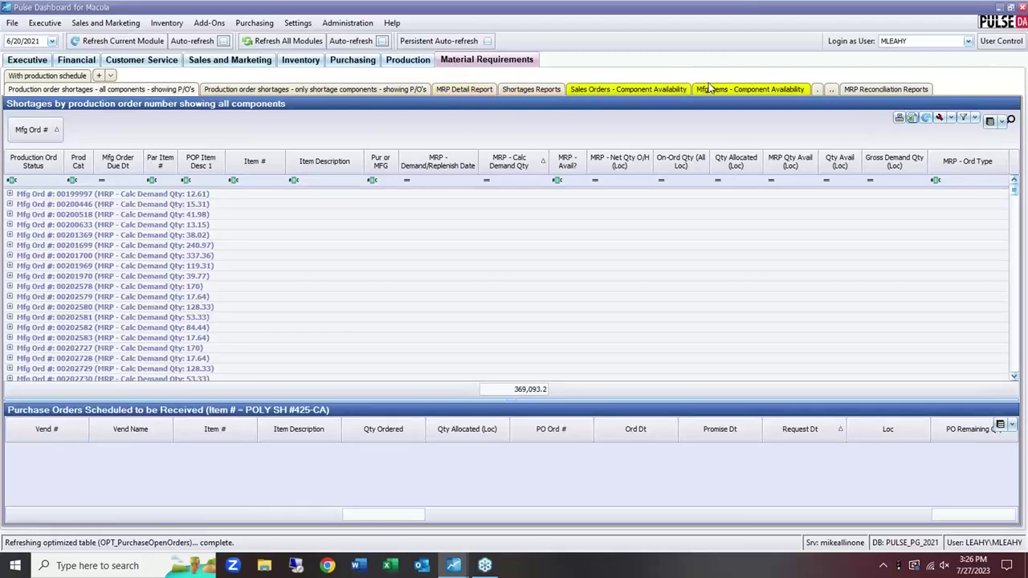
click(627, 90)
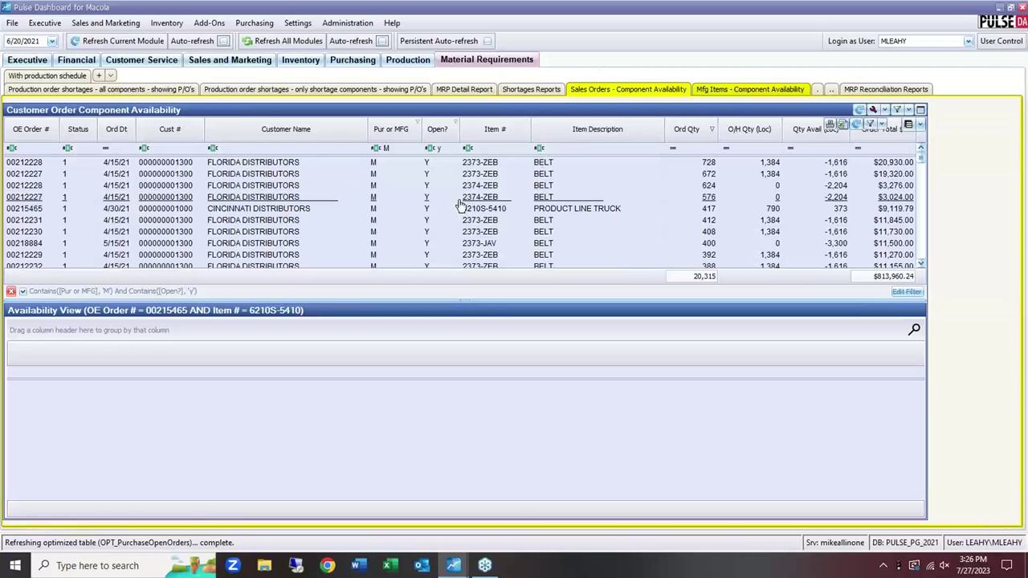
mouse_move(462, 206)
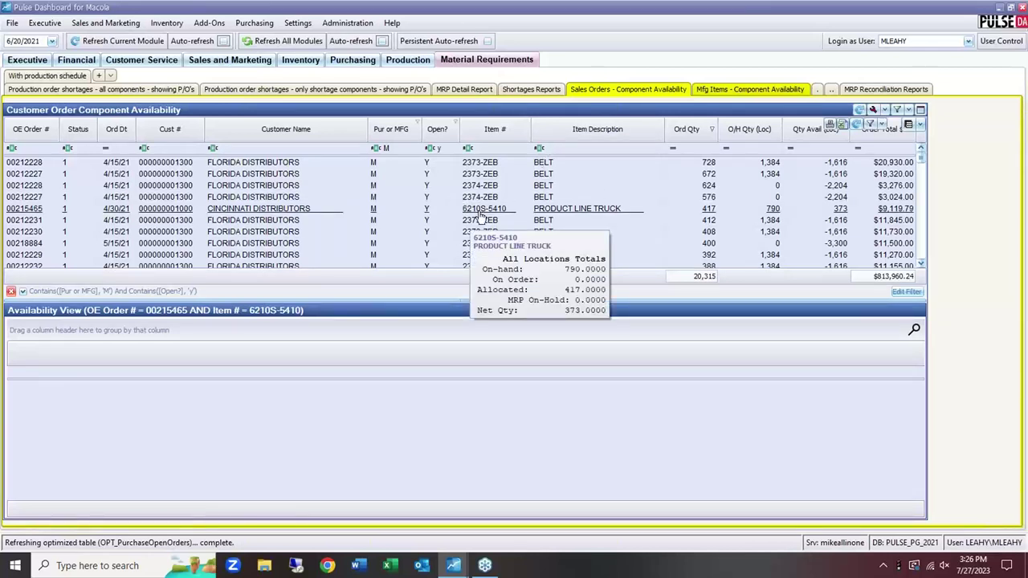
mouse_move(528, 174)
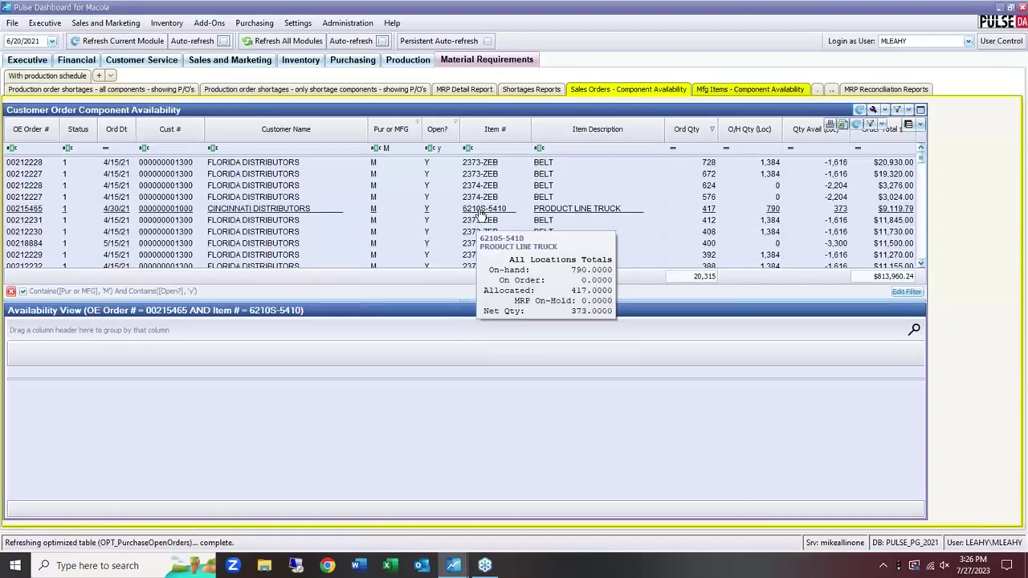
click(481, 213)
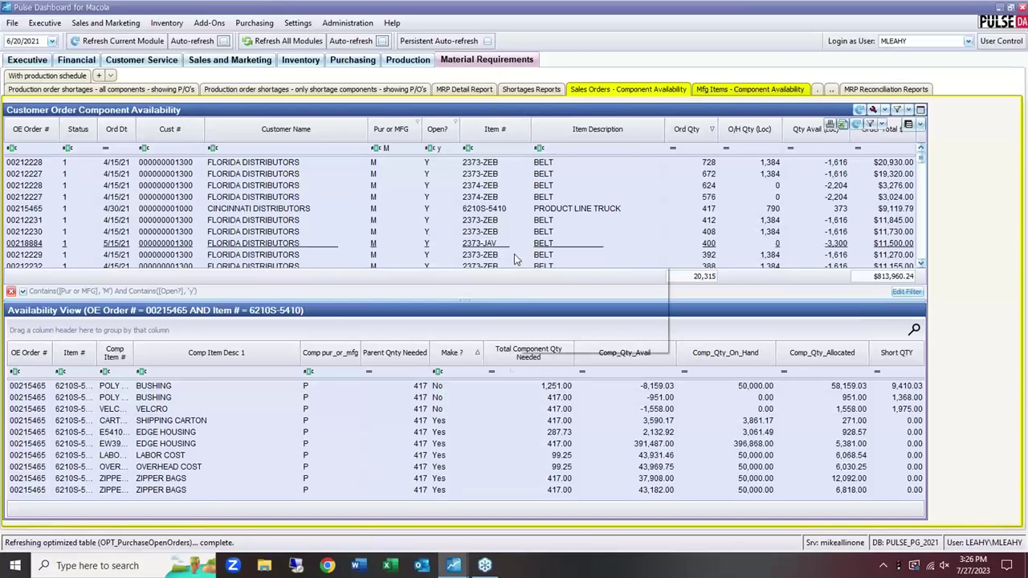
click(482, 223)
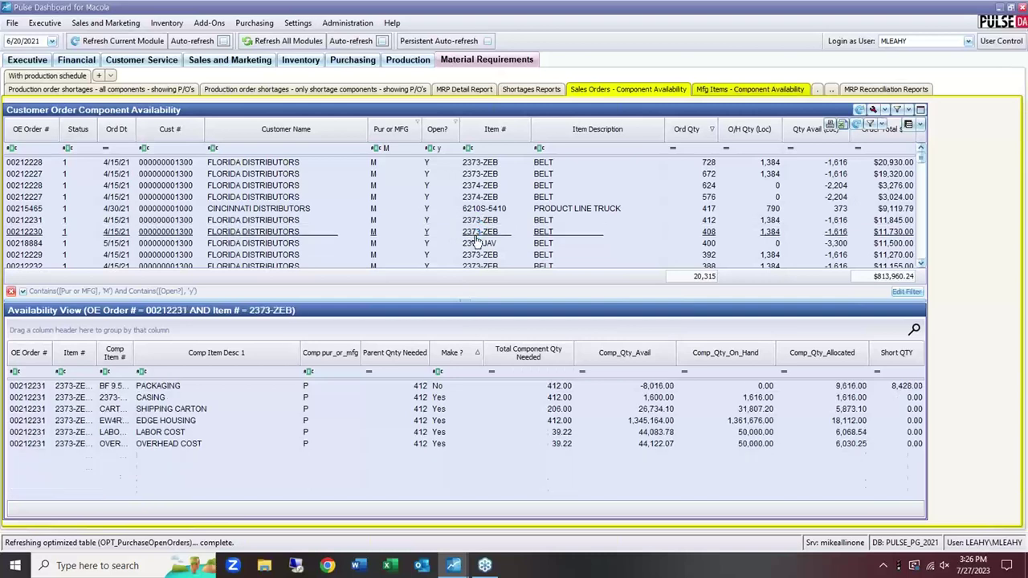
click(475, 233)
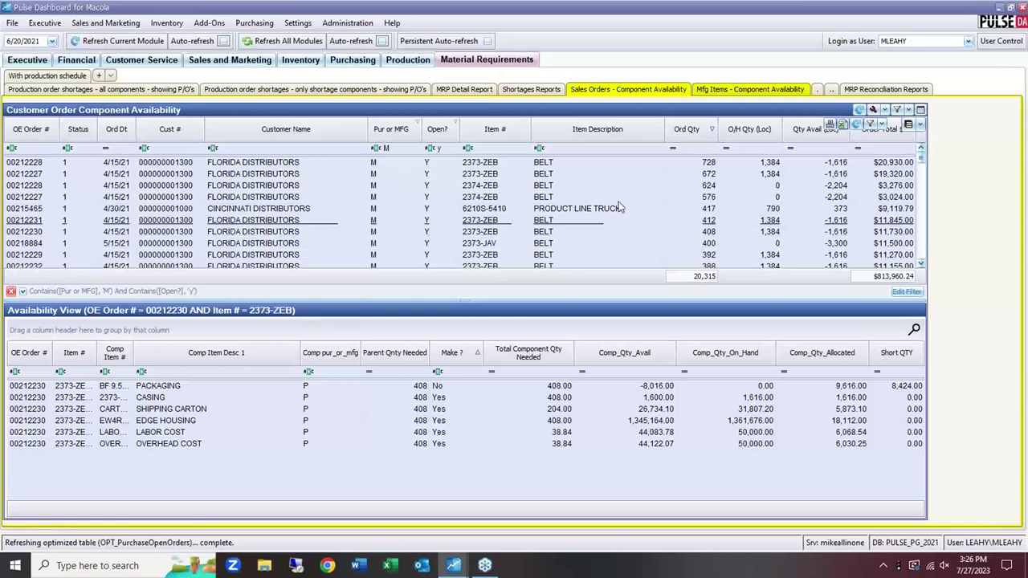
In the Mfg Items - Component Availability report, view component availability for #36 NYLON HOOK, #36 ALUM SHELL and 003-E3695-0054.
click(729, 88)
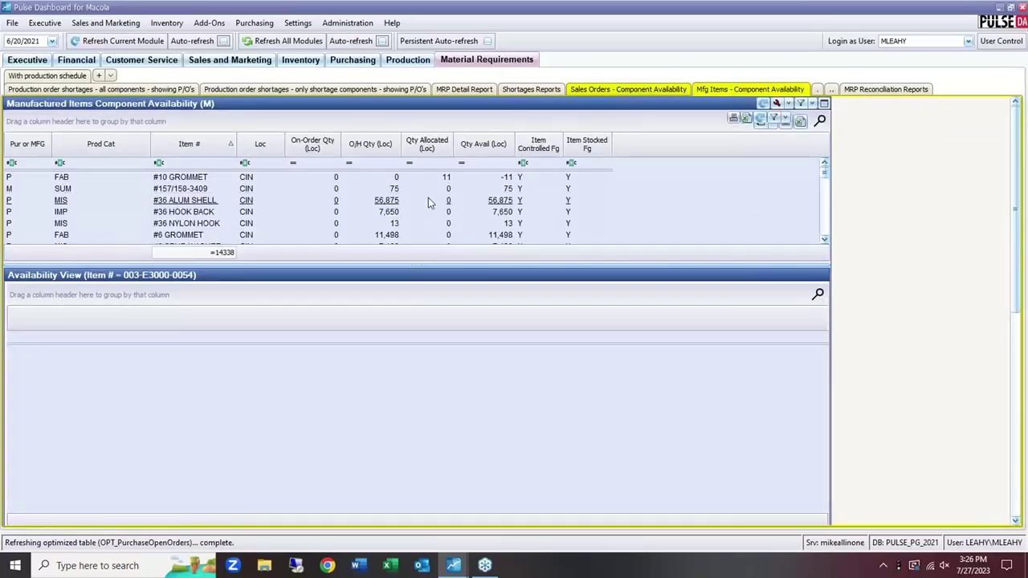
mouse_move(184, 225)
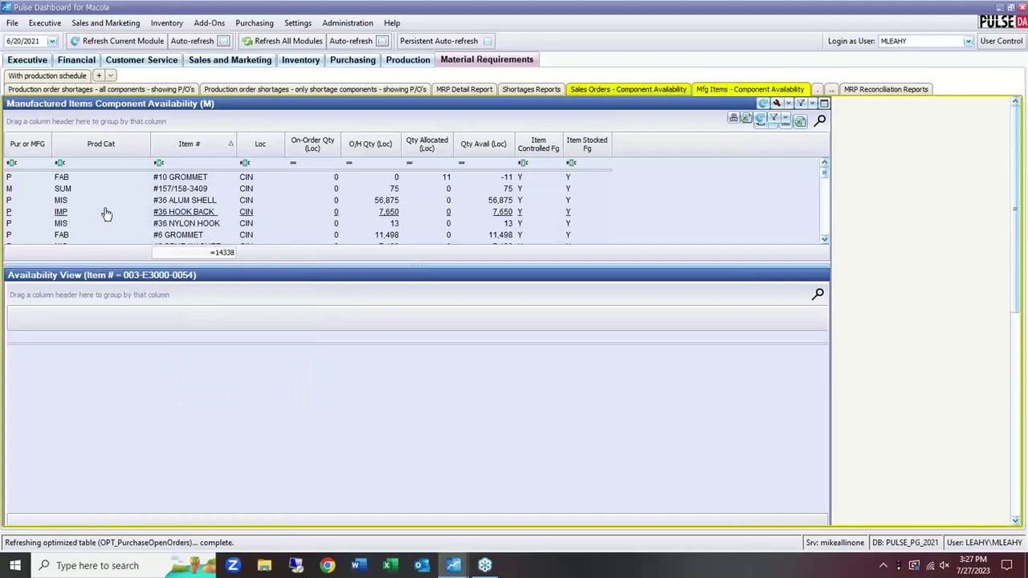
click(180, 227)
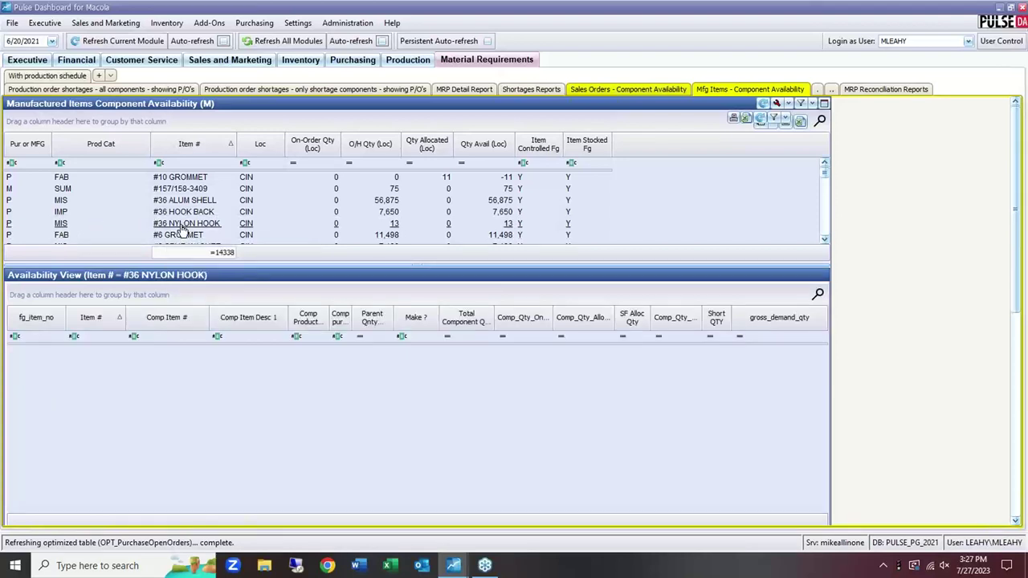
click(179, 202)
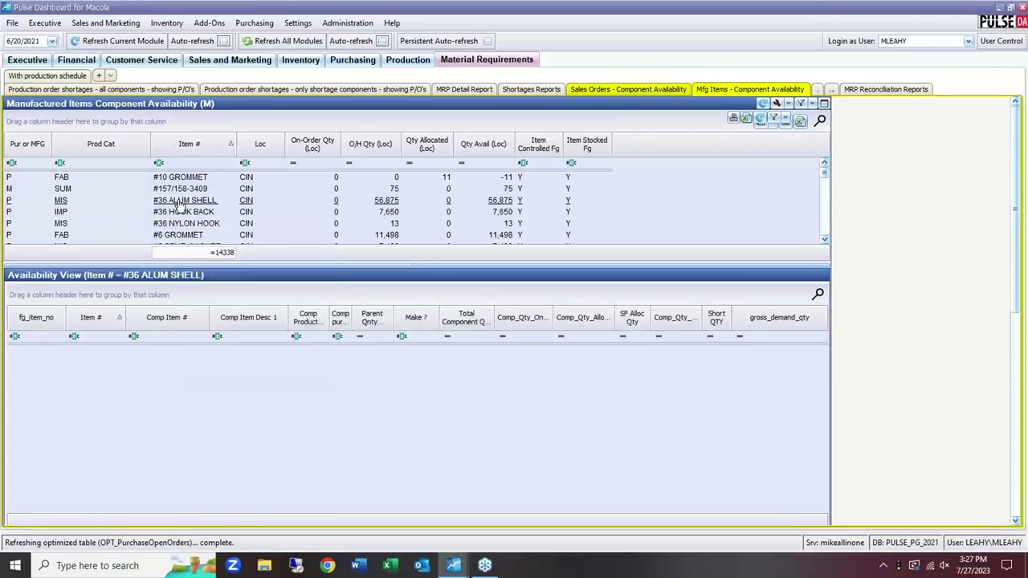
scroll(182, 210, down, 3)
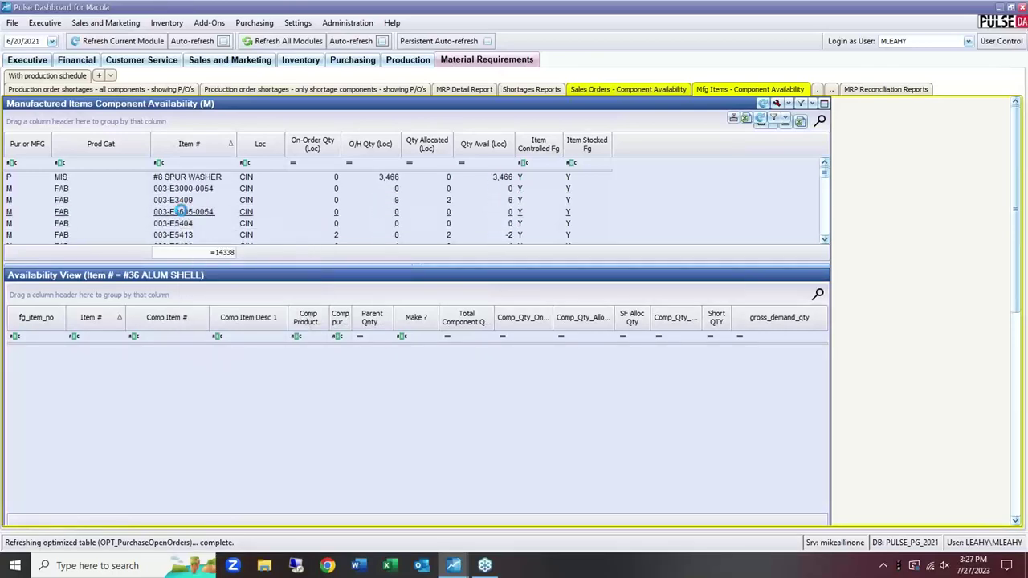
click(181, 212)
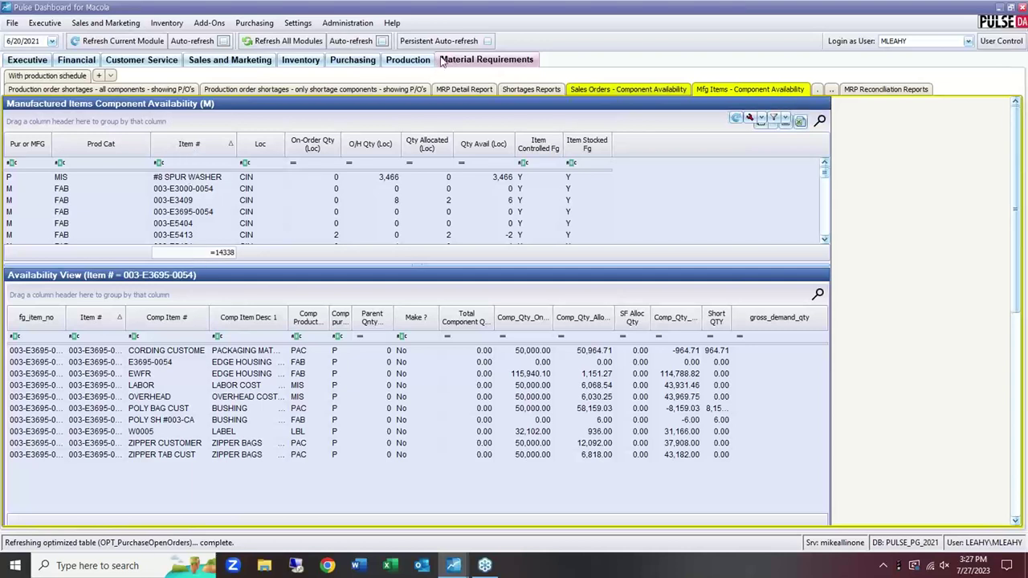
click(393, 25)
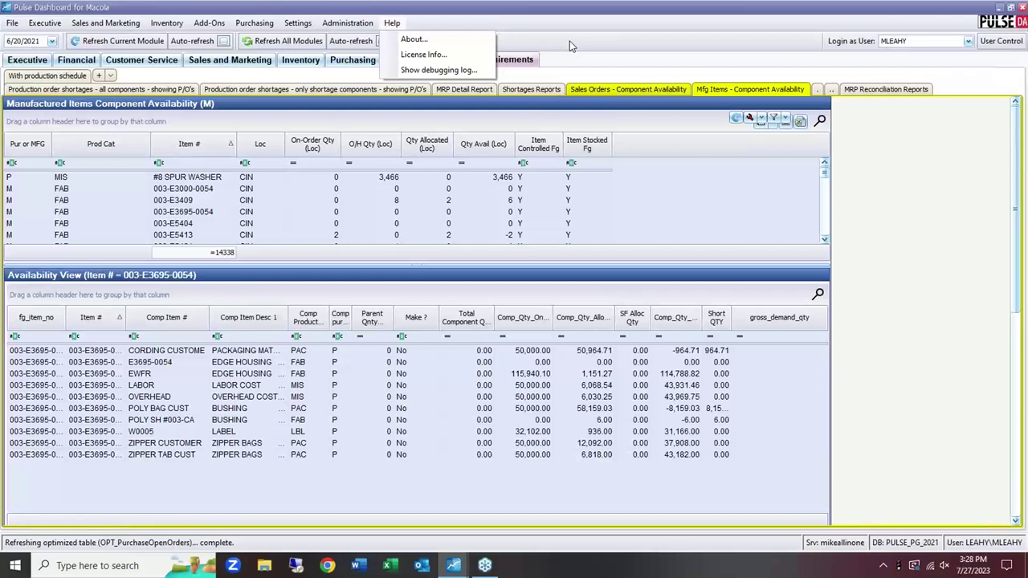
click(169, 24)
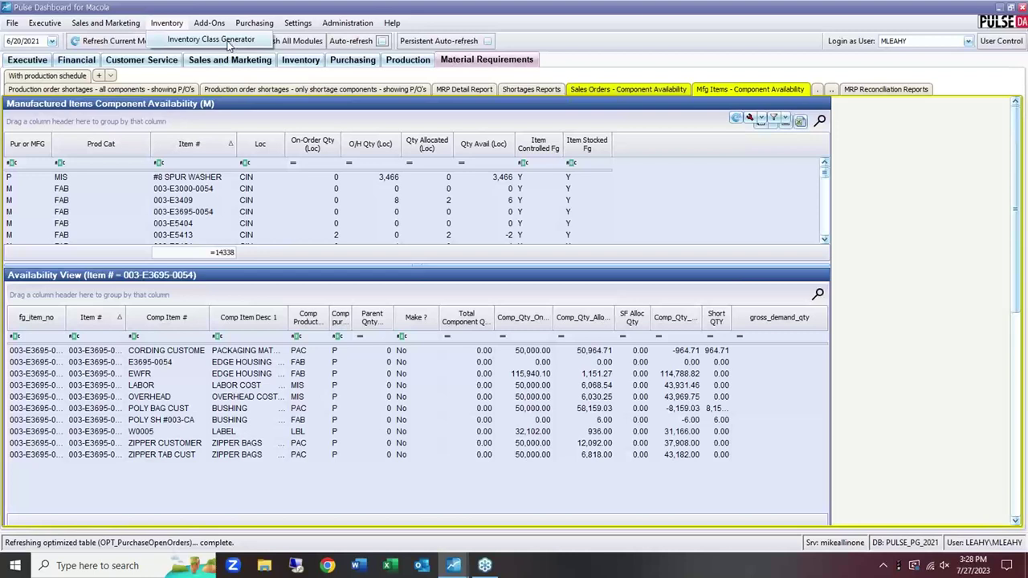
mouse_move(129, 26)
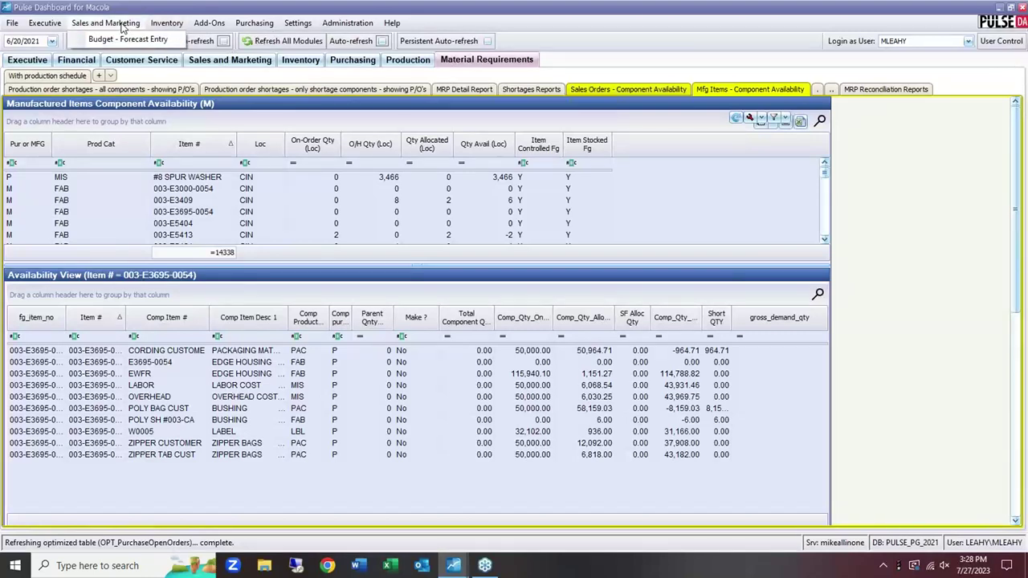